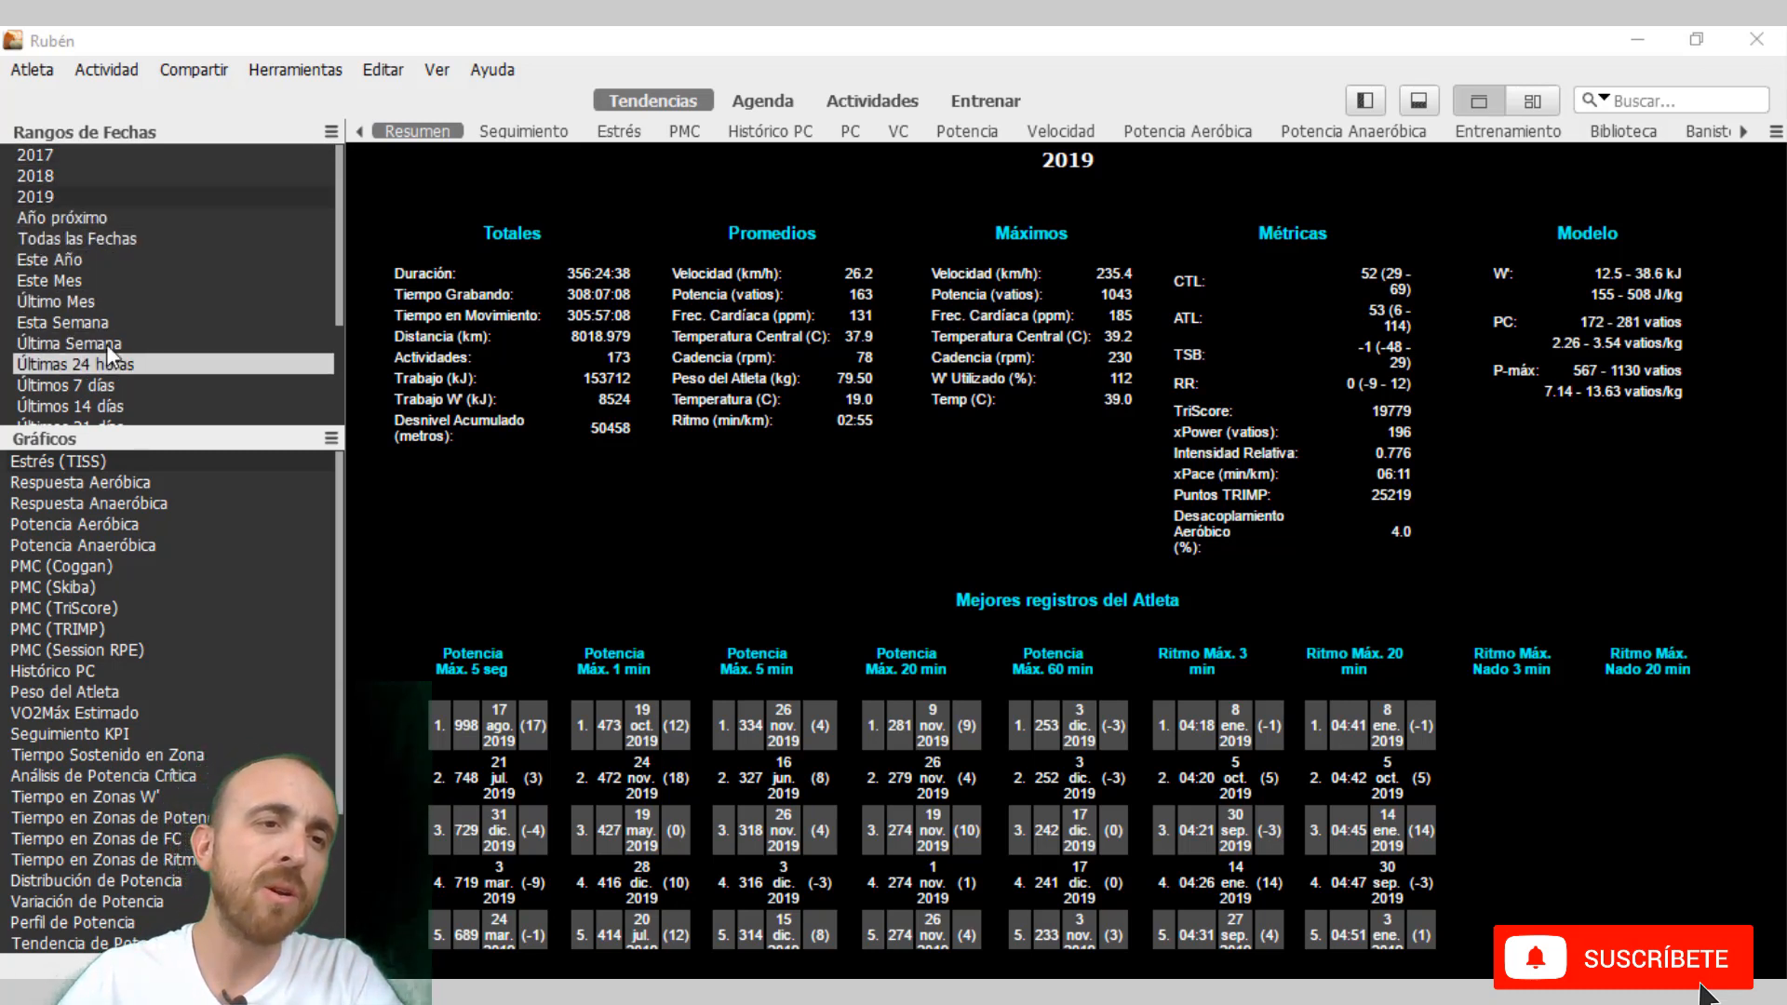
# Start a new date range of type Temporada and name it 2020.
pyautogui.click(332, 137)
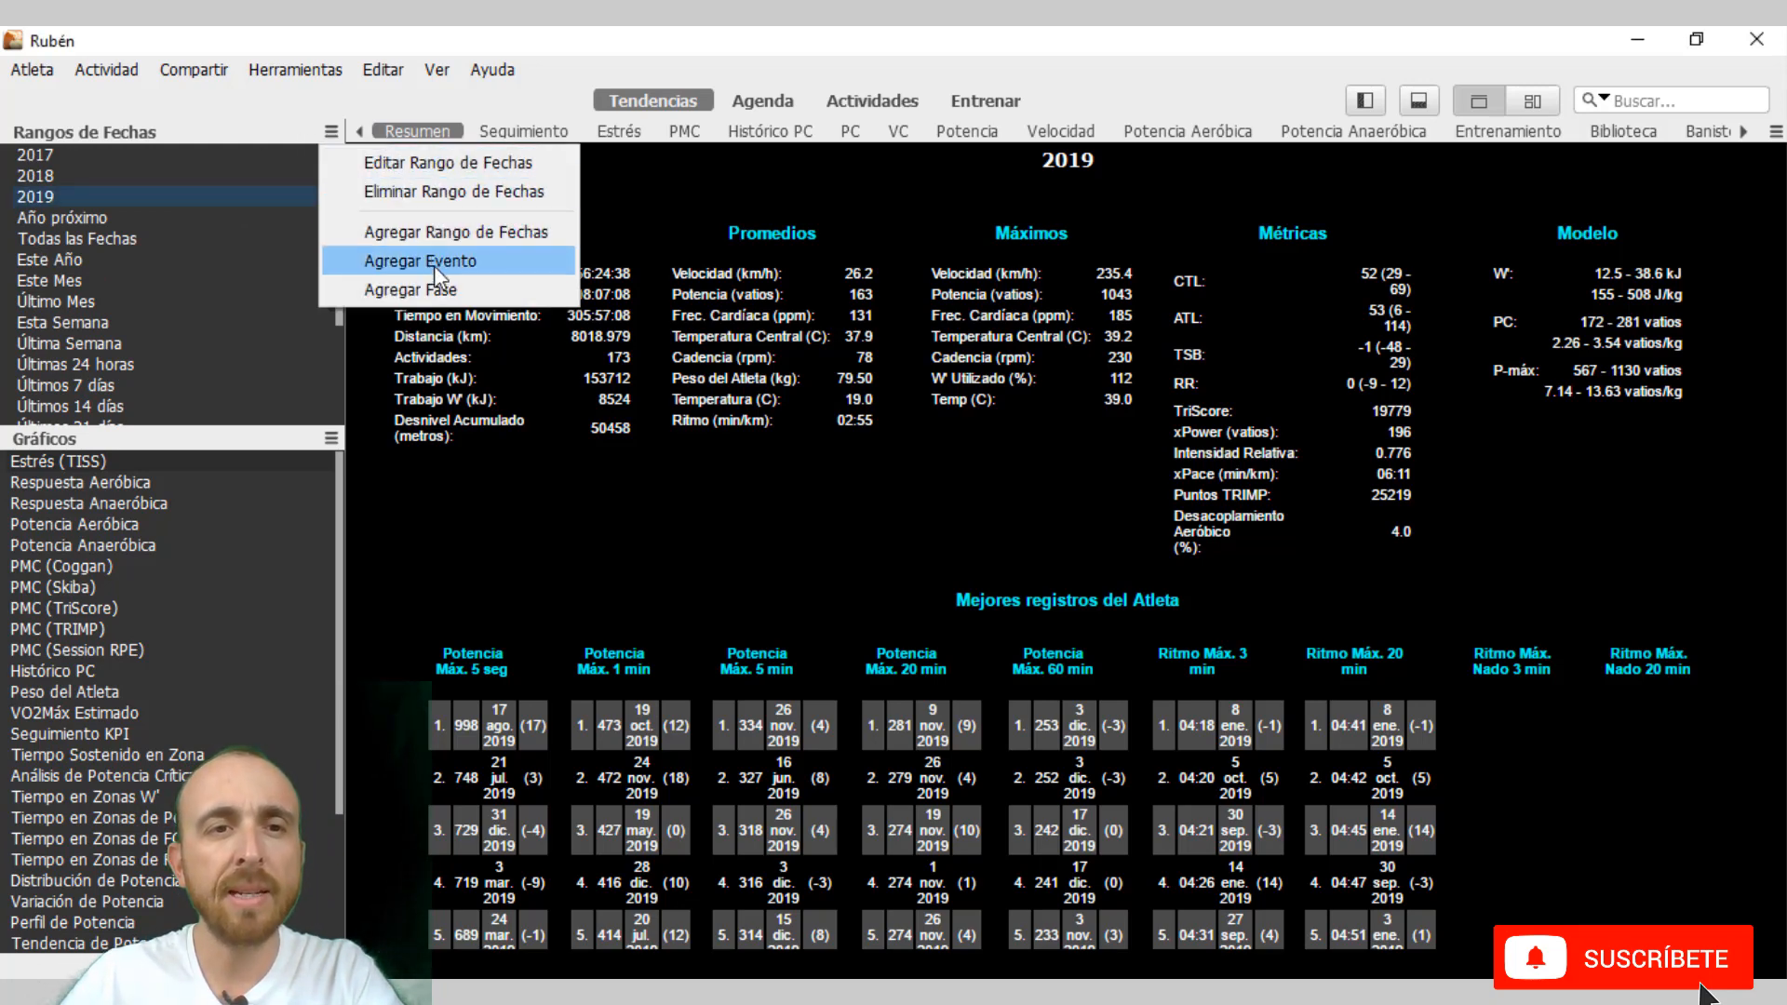
pyautogui.click(457, 233)
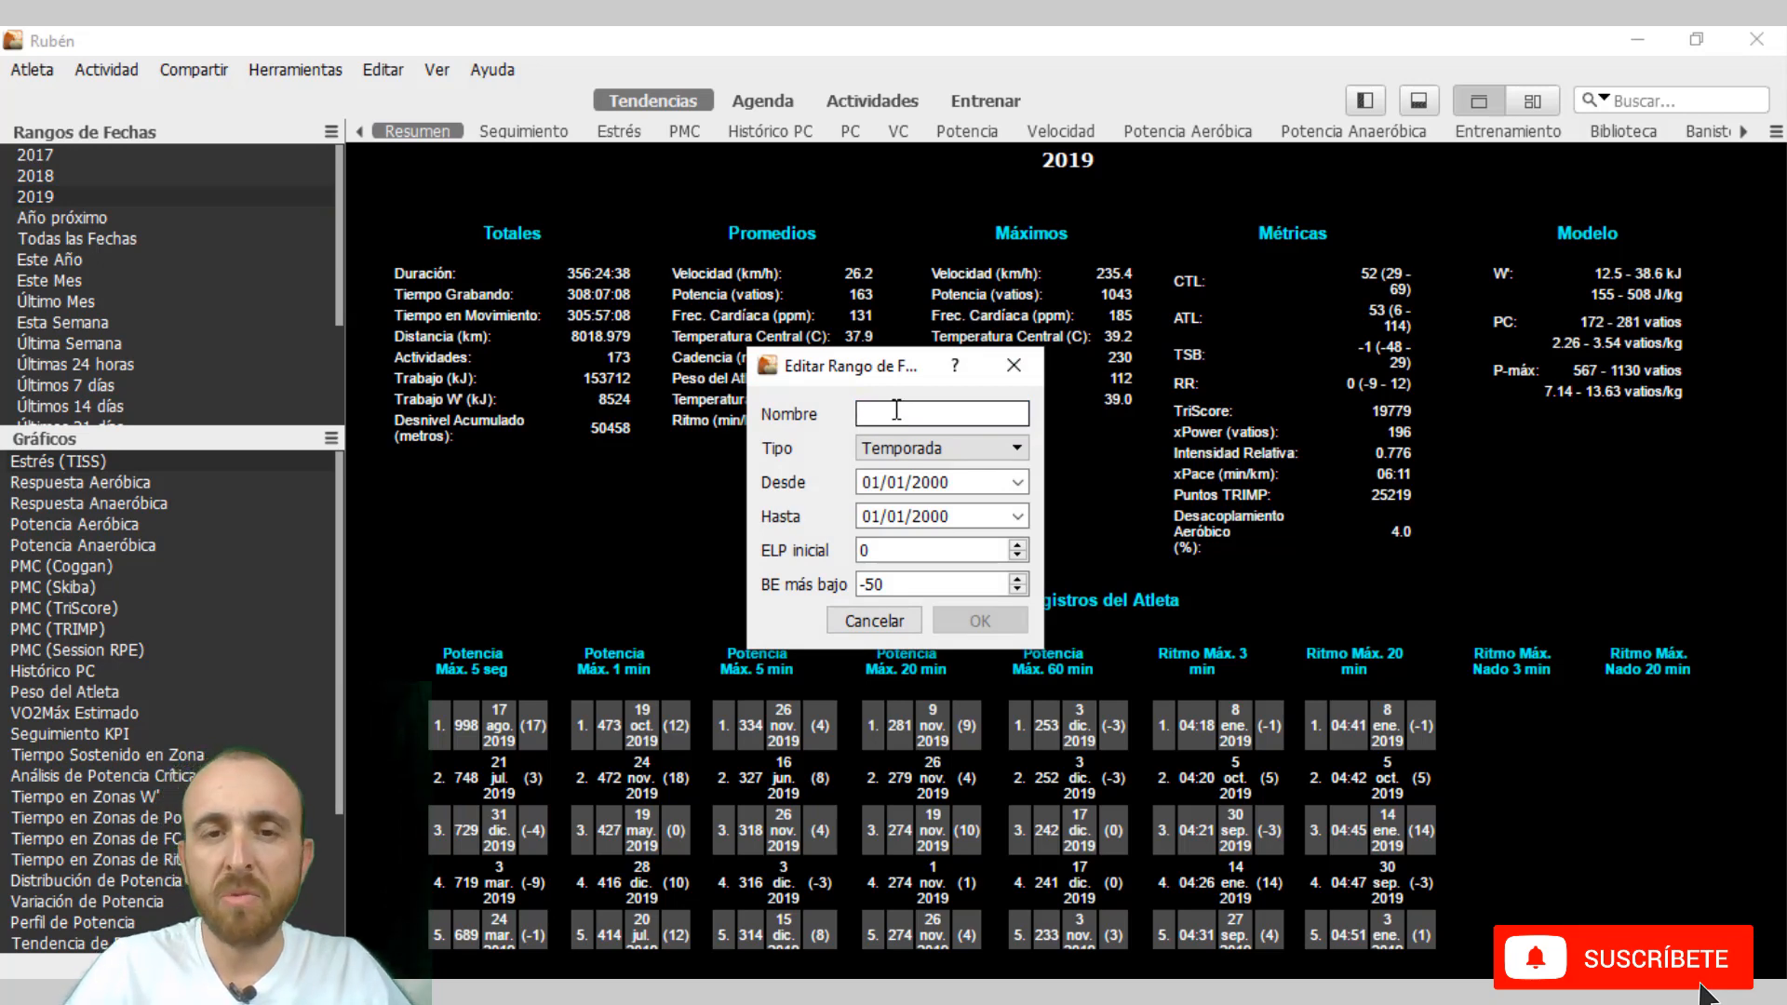
pyautogui.write('2020')
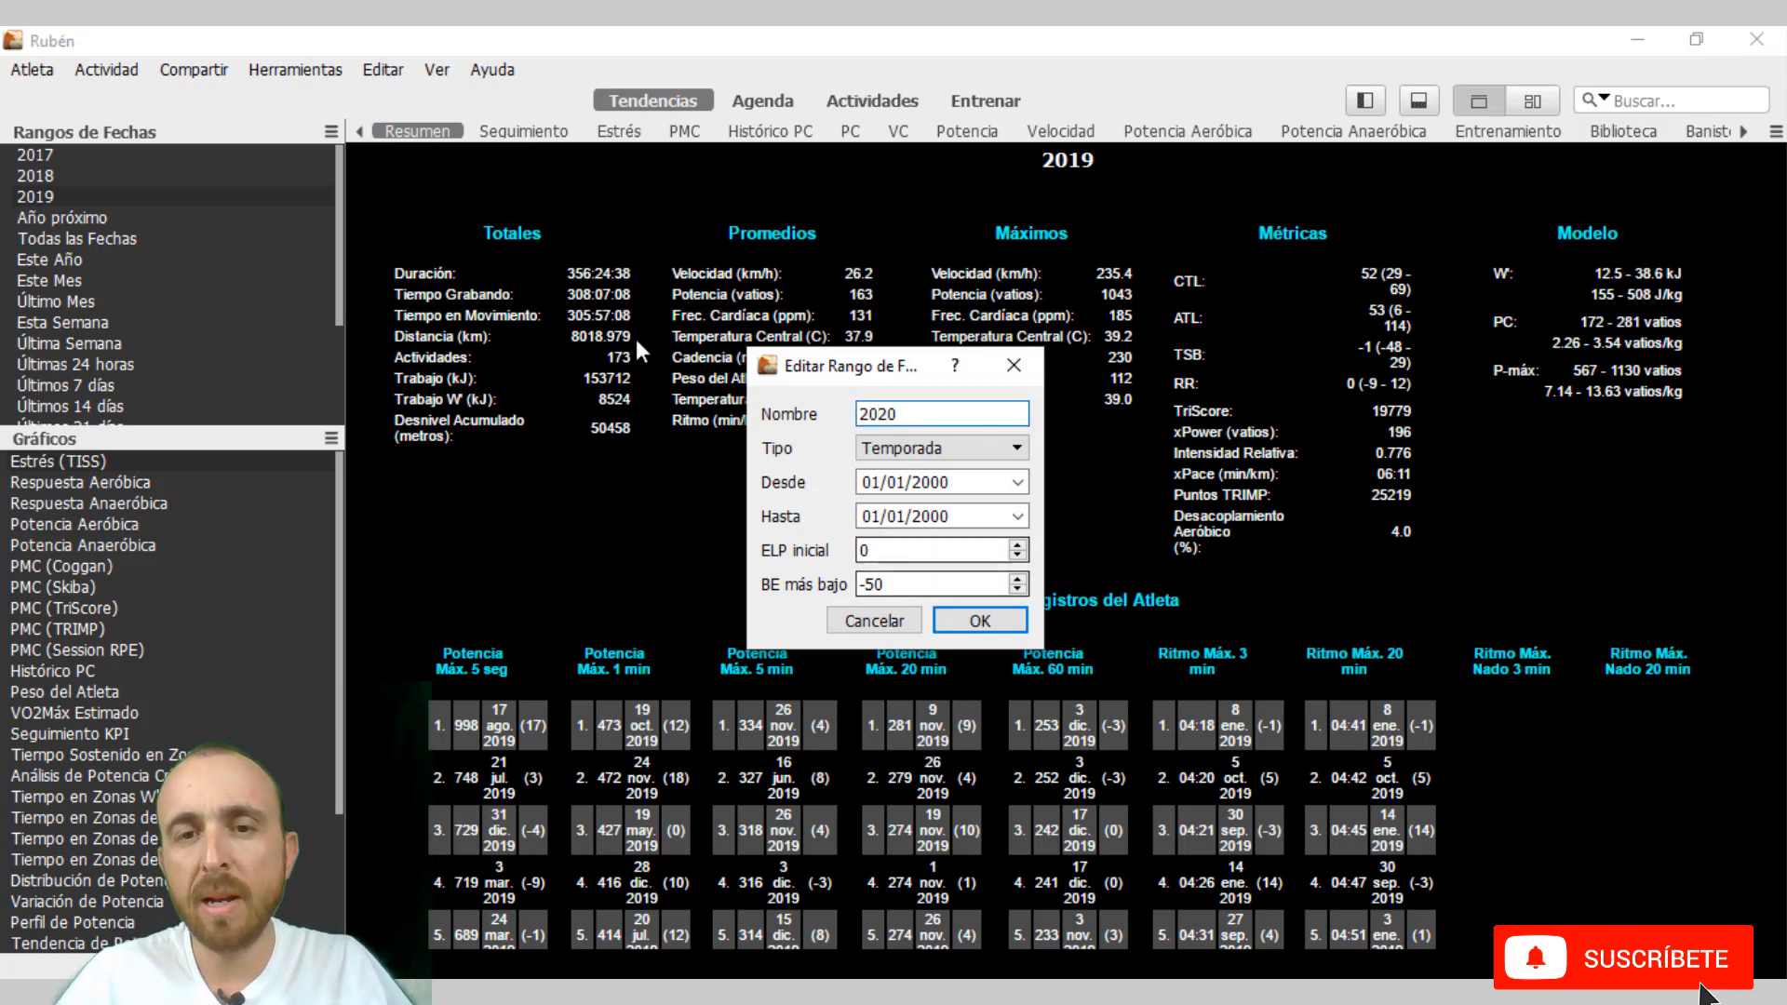
# Set the new date range to run from 01/01/2020 to 10/01/2020.
pyautogui.click(1017, 483)
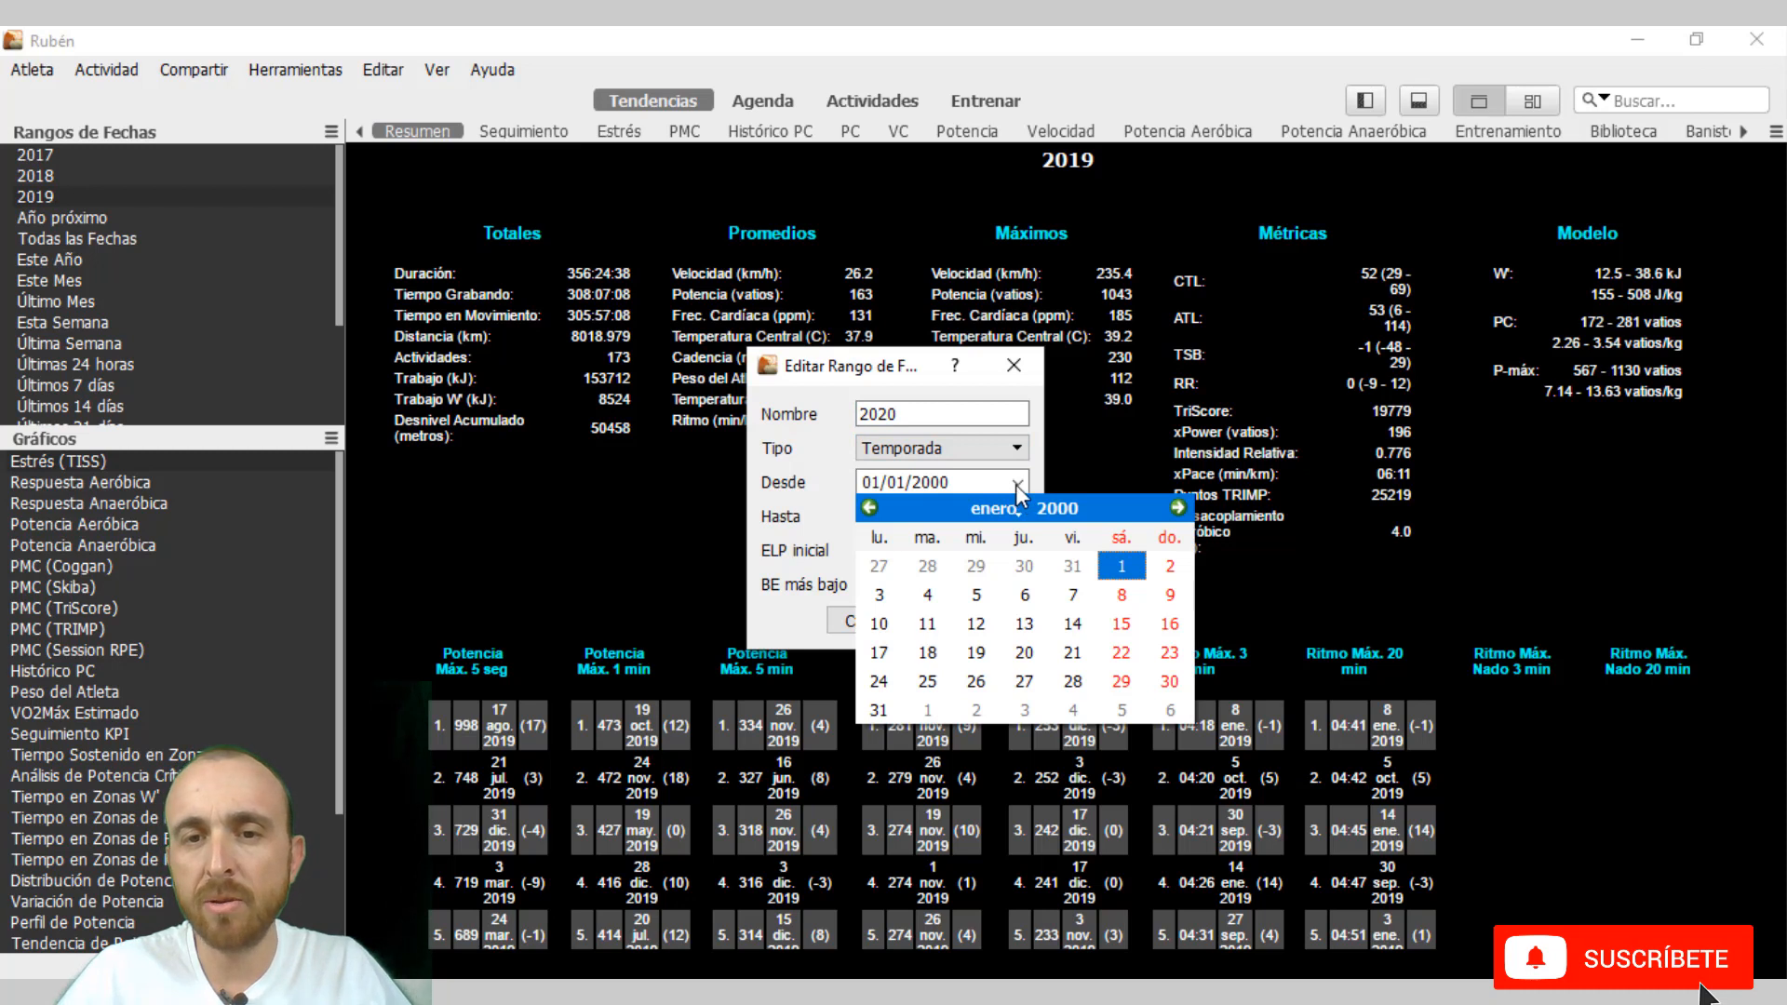
pyautogui.click(1014, 484)
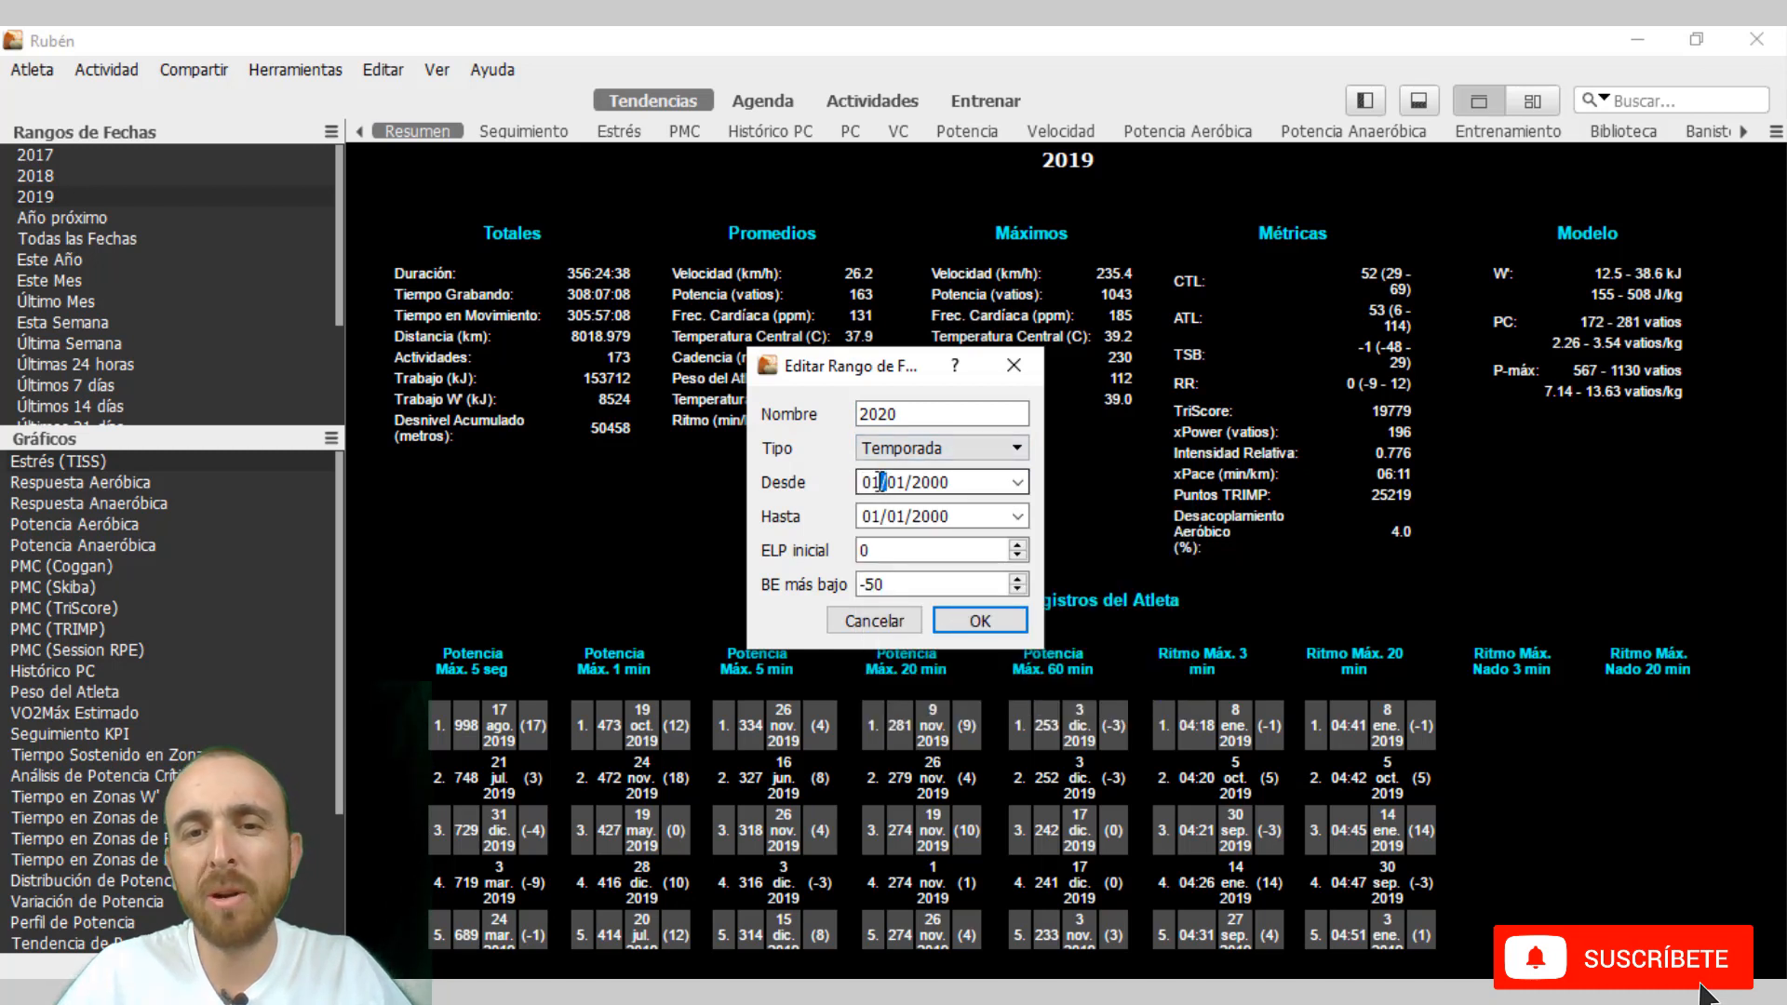
pyautogui.doubleClick(877, 482)
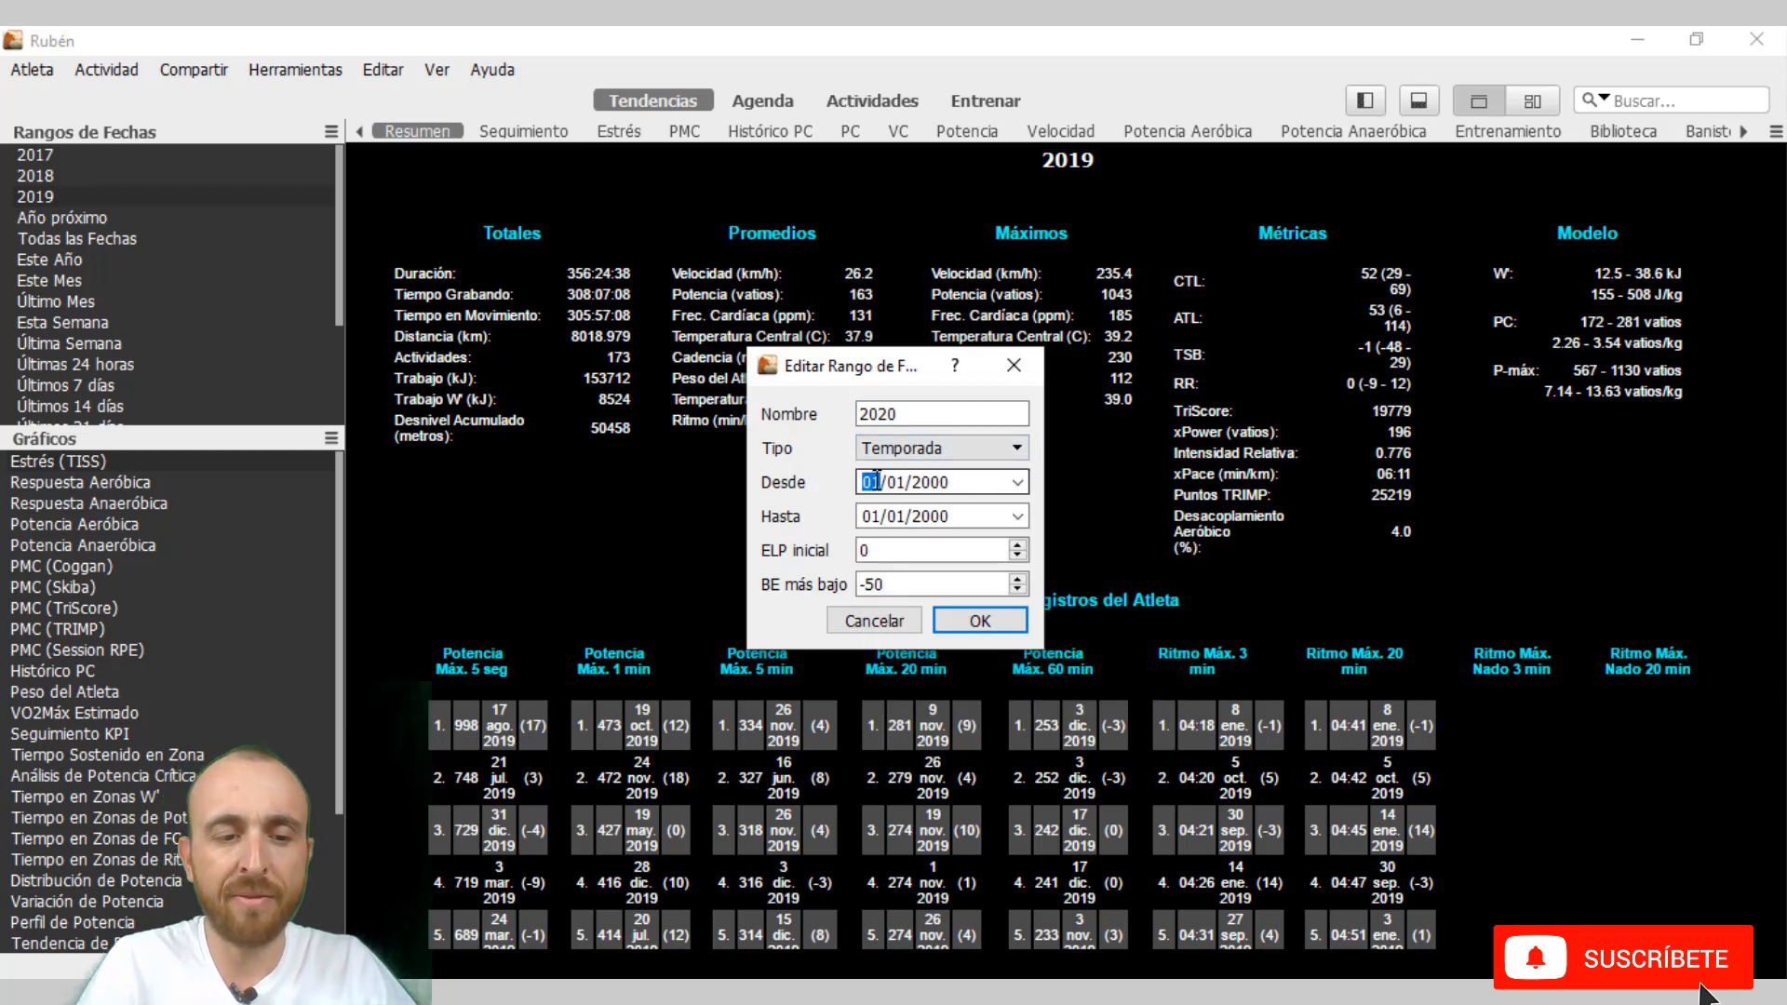
pyautogui.press('Tab')
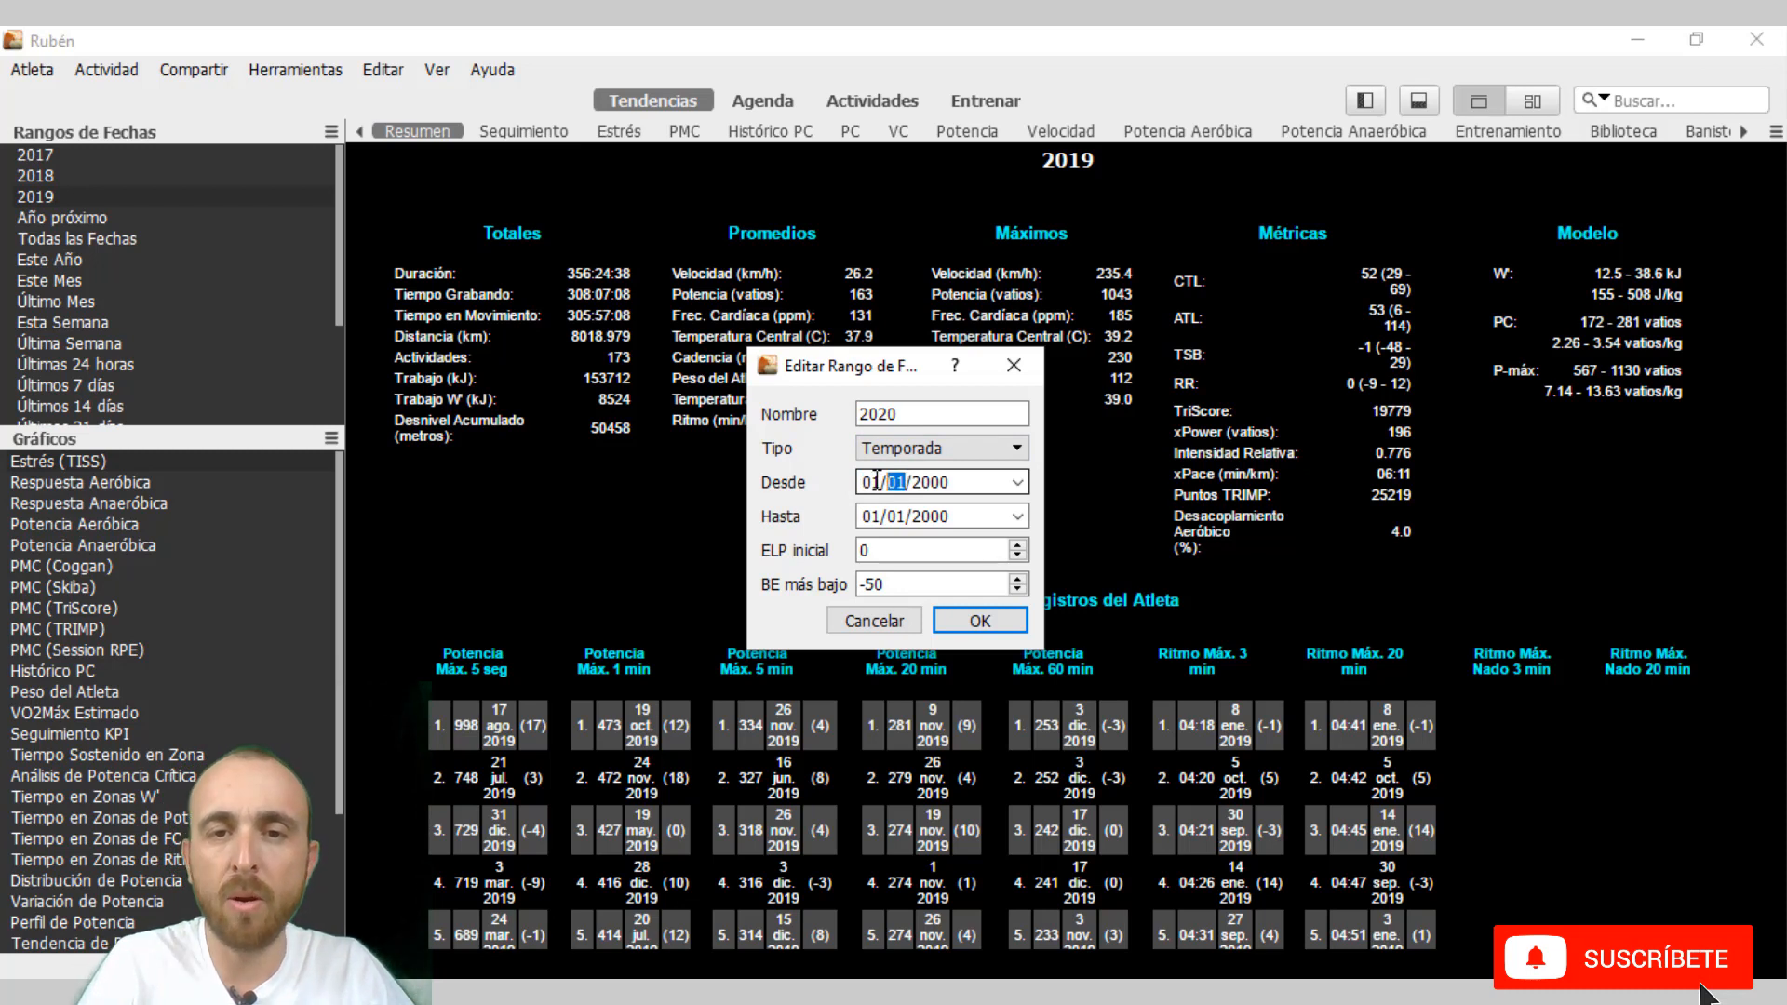
pyautogui.press('Tab')
pyautogui.write('2020')
pyautogui.press('Tab')
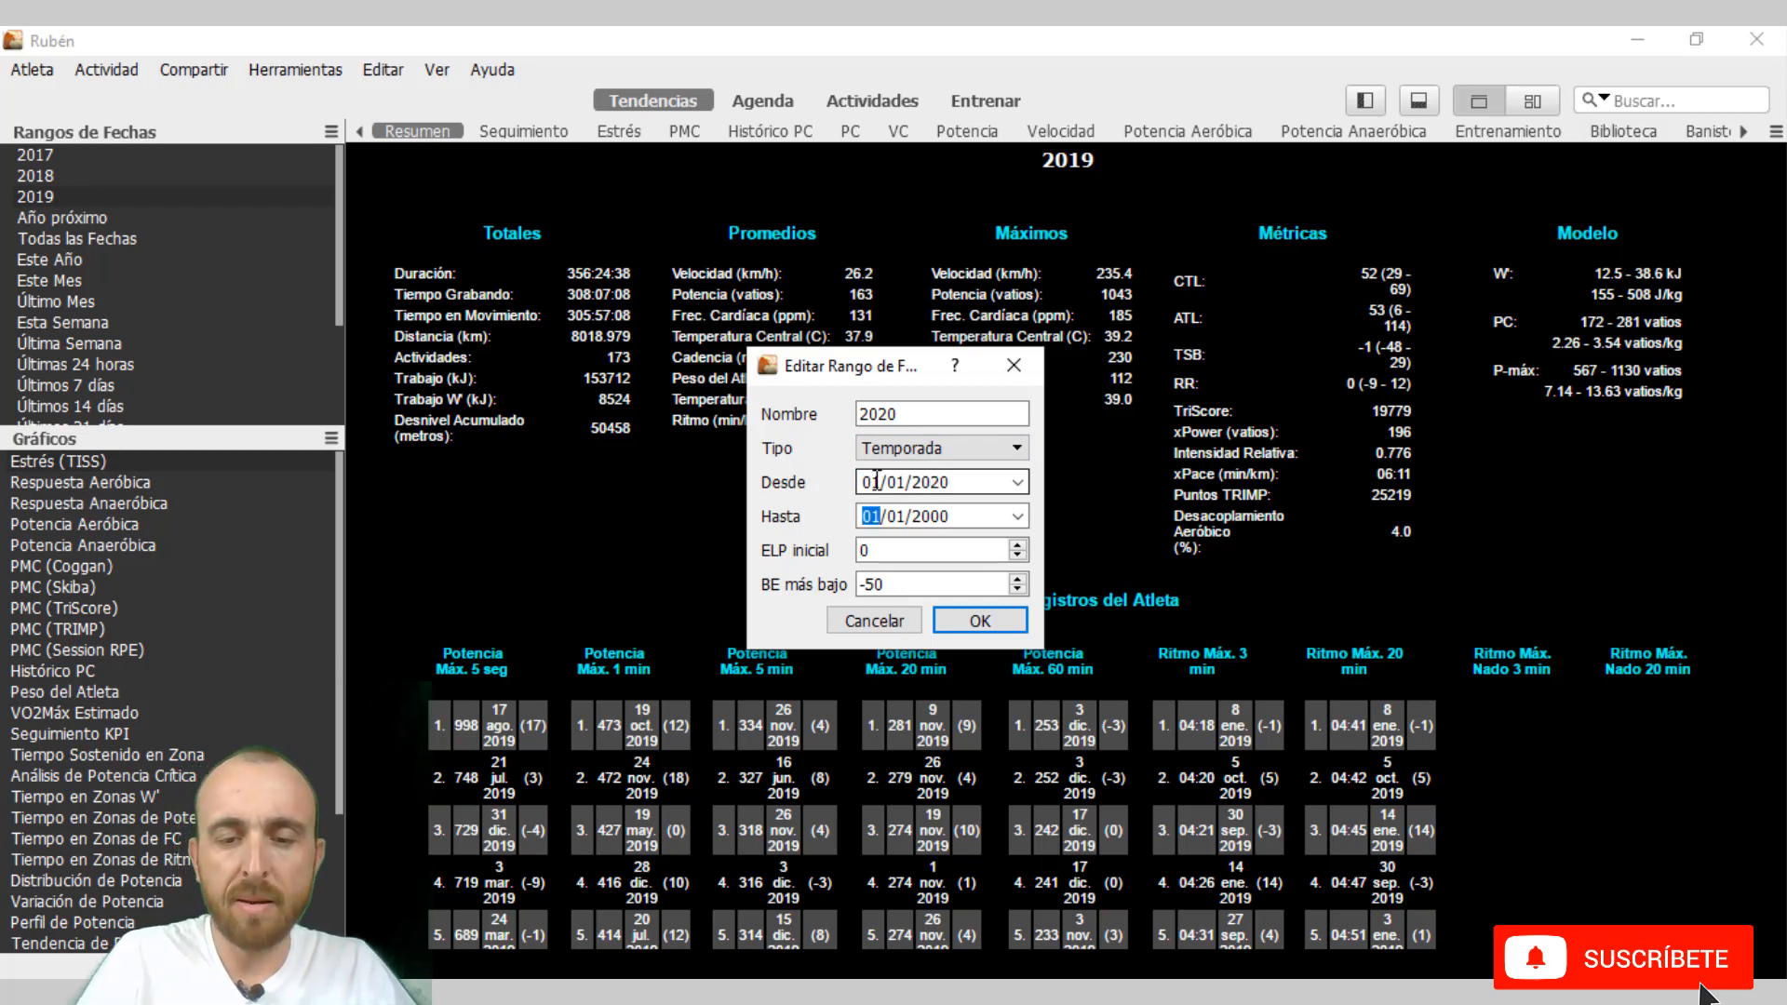
pyautogui.write('10')
pyautogui.press('Tab')
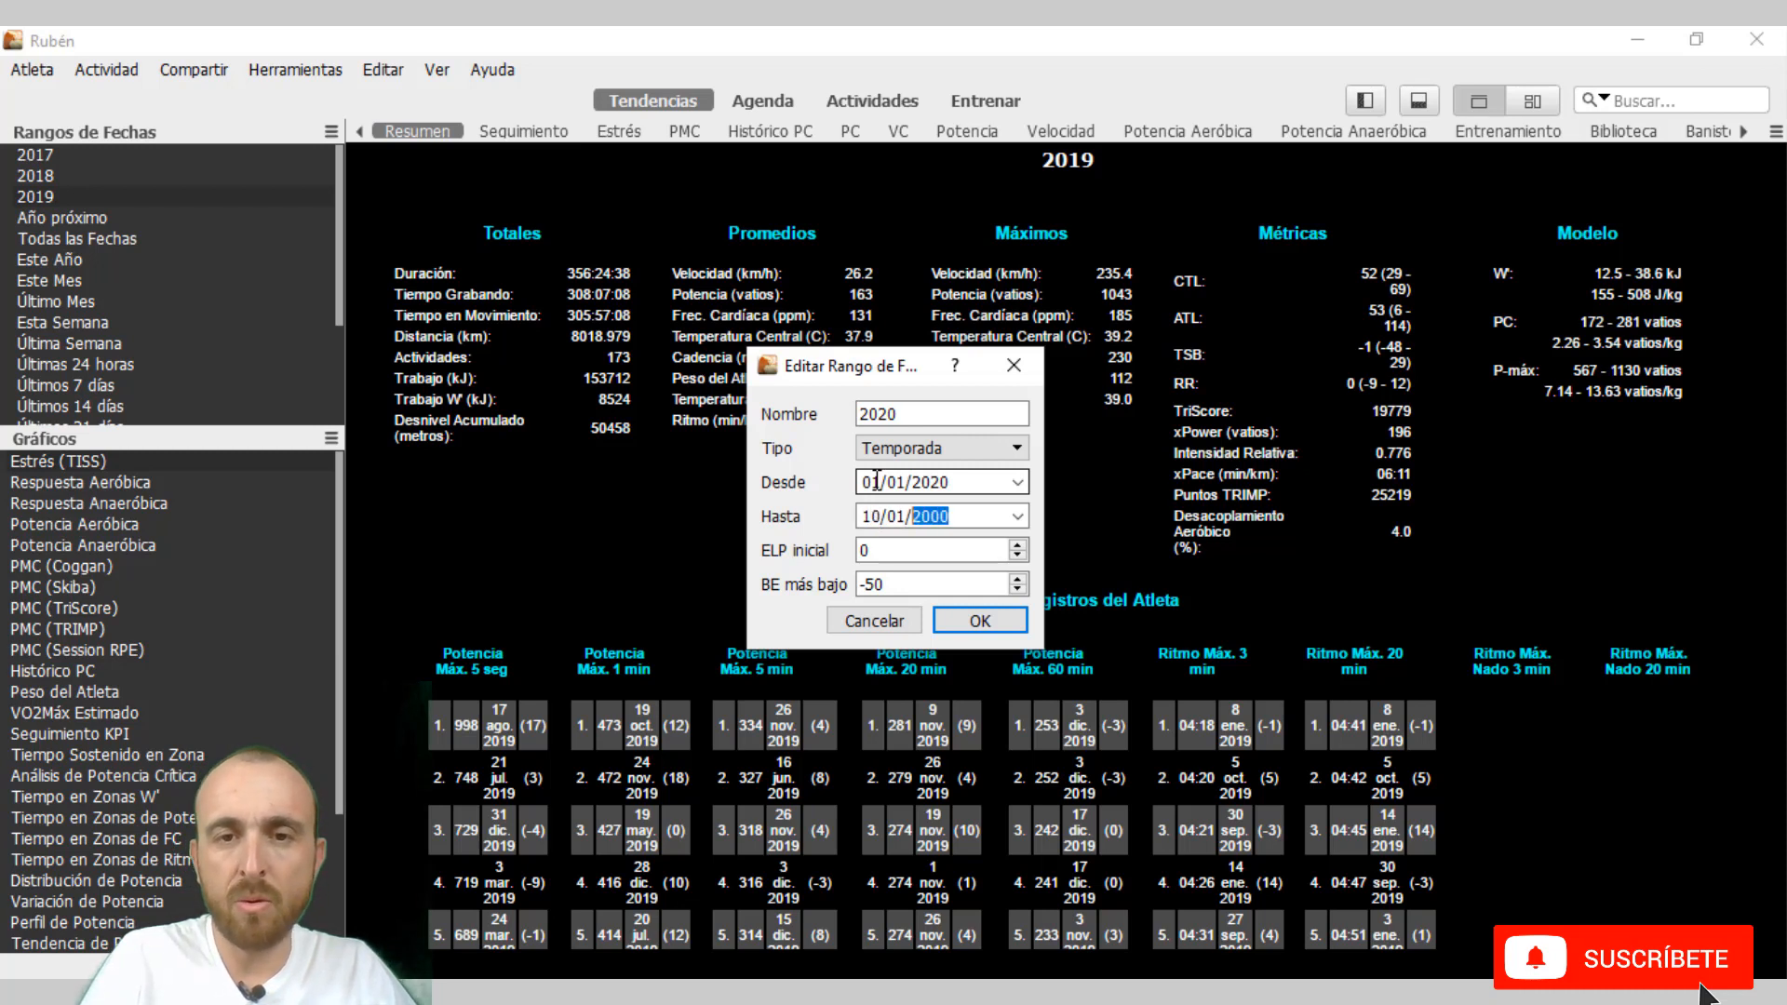
pyautogui.write('2020')
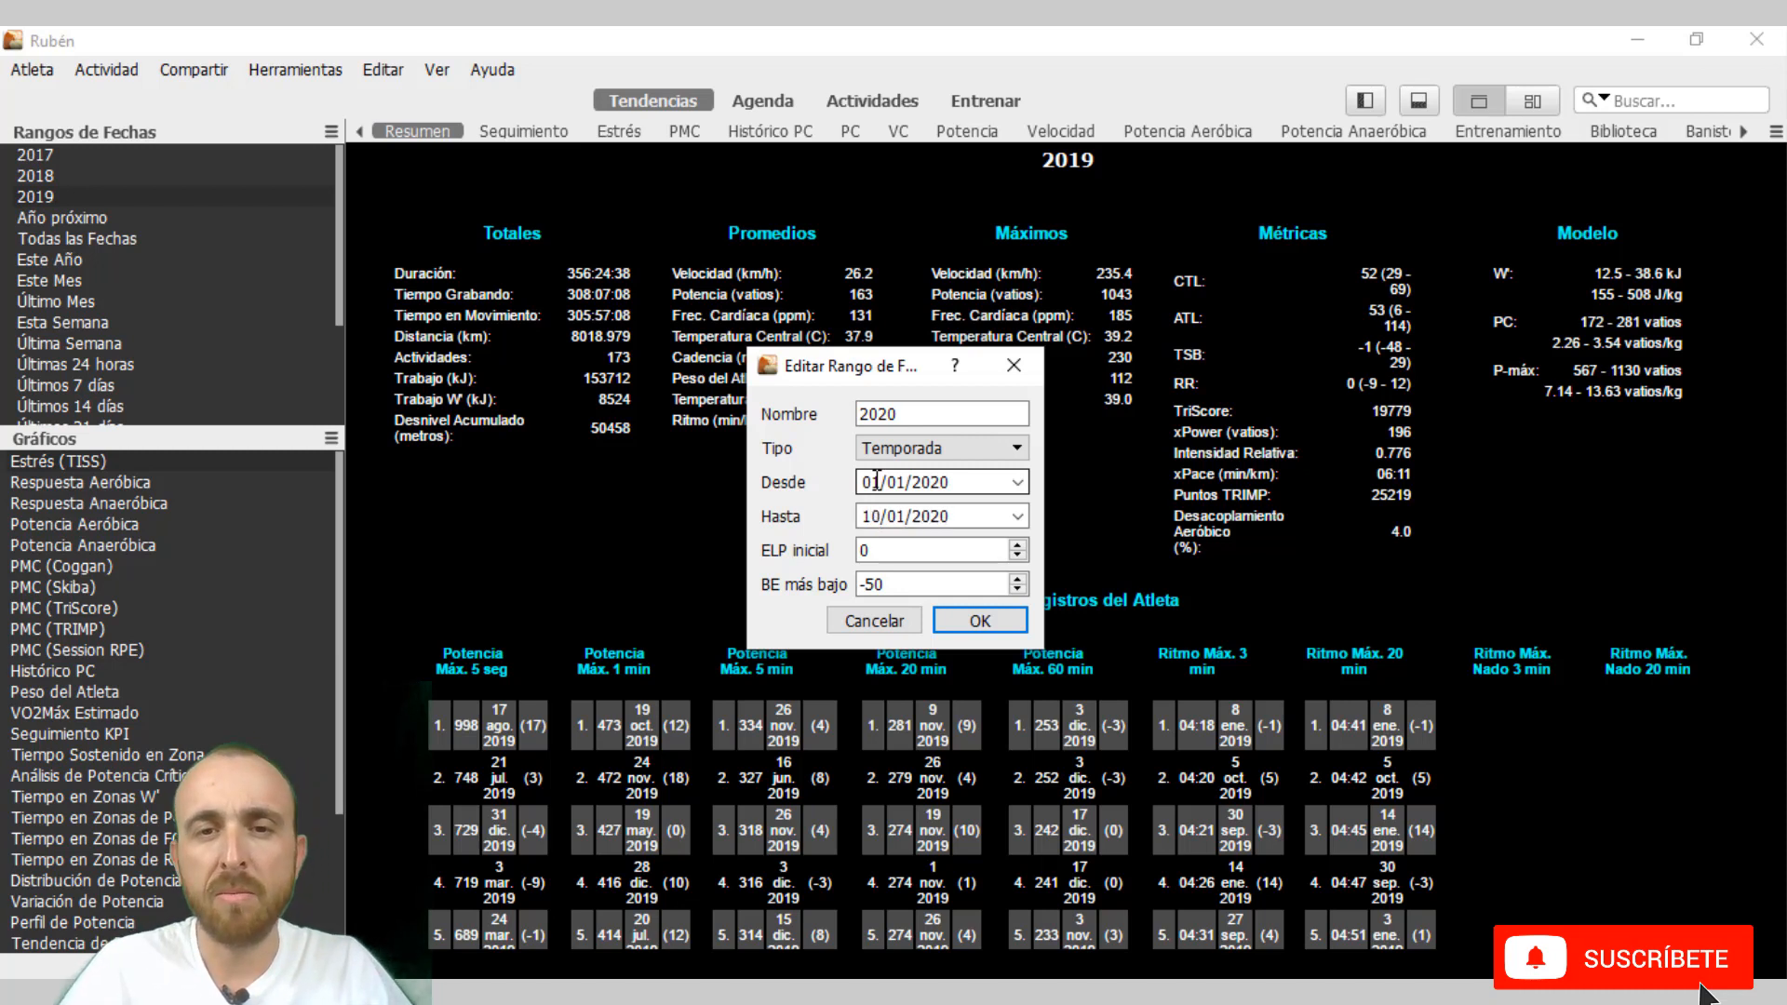
# Save the date range under the name "10 dias de 2020" and display its summary.
pyautogui.click(949, 414)
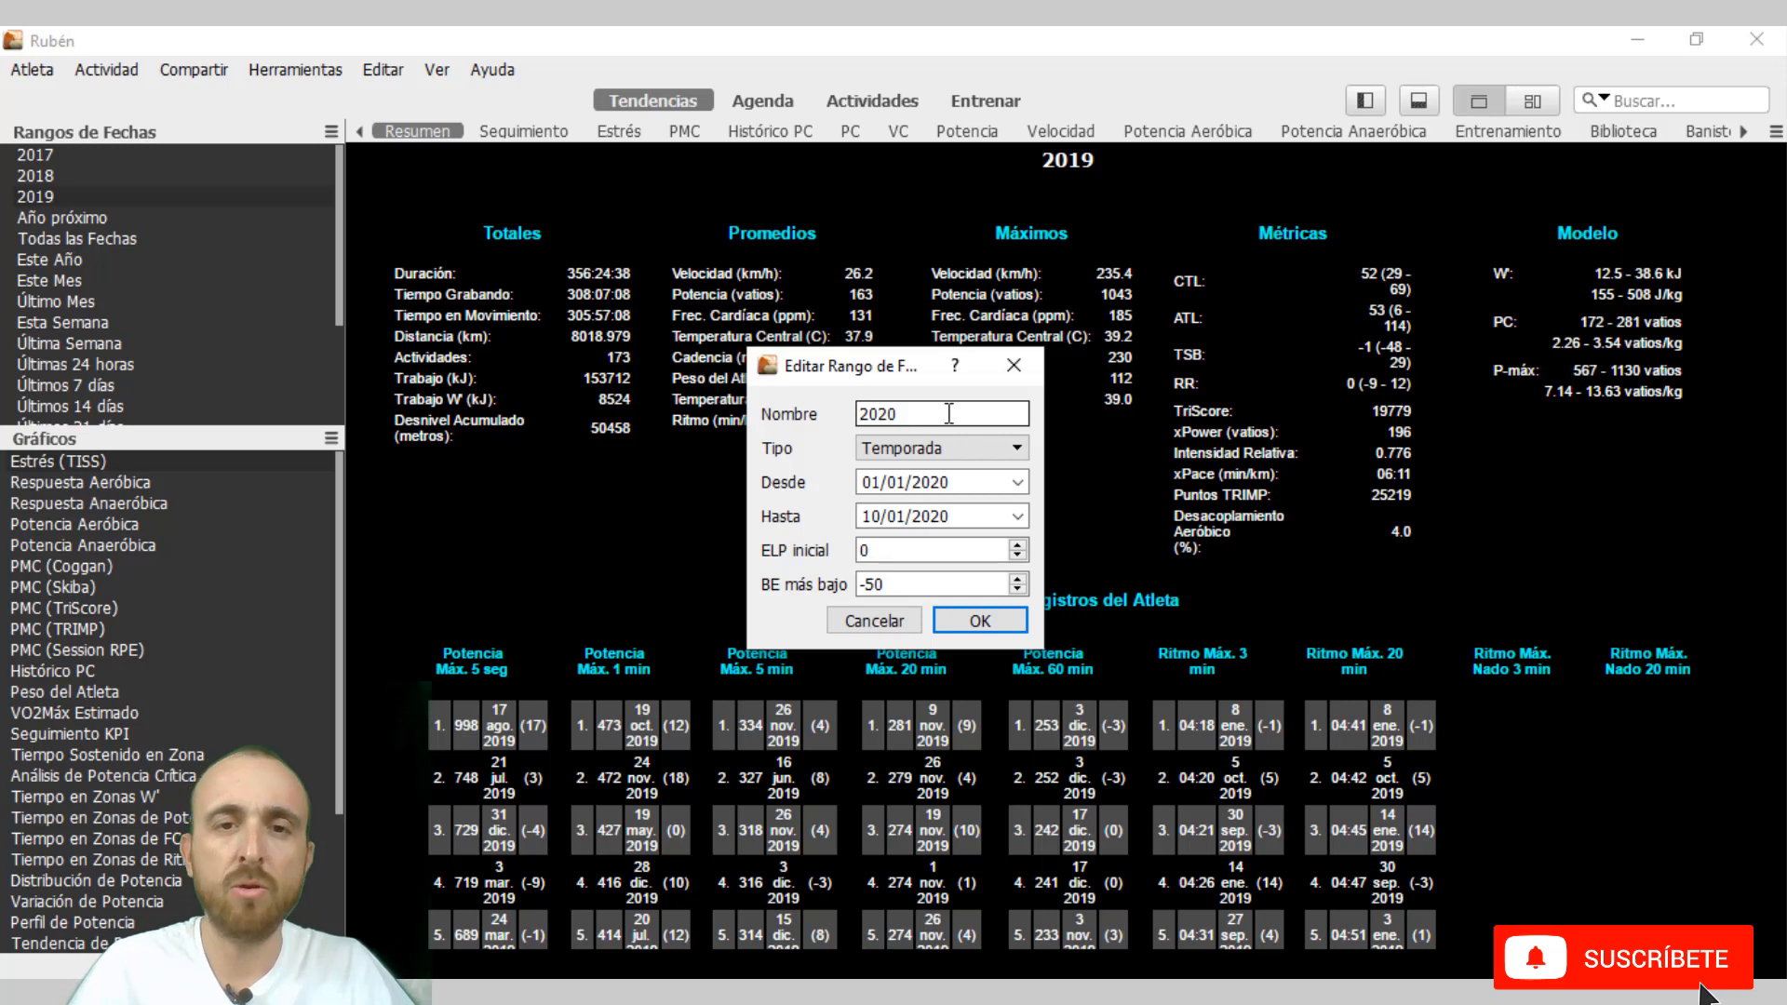
pyautogui.press('Home')
pyautogui.write('10 dias')
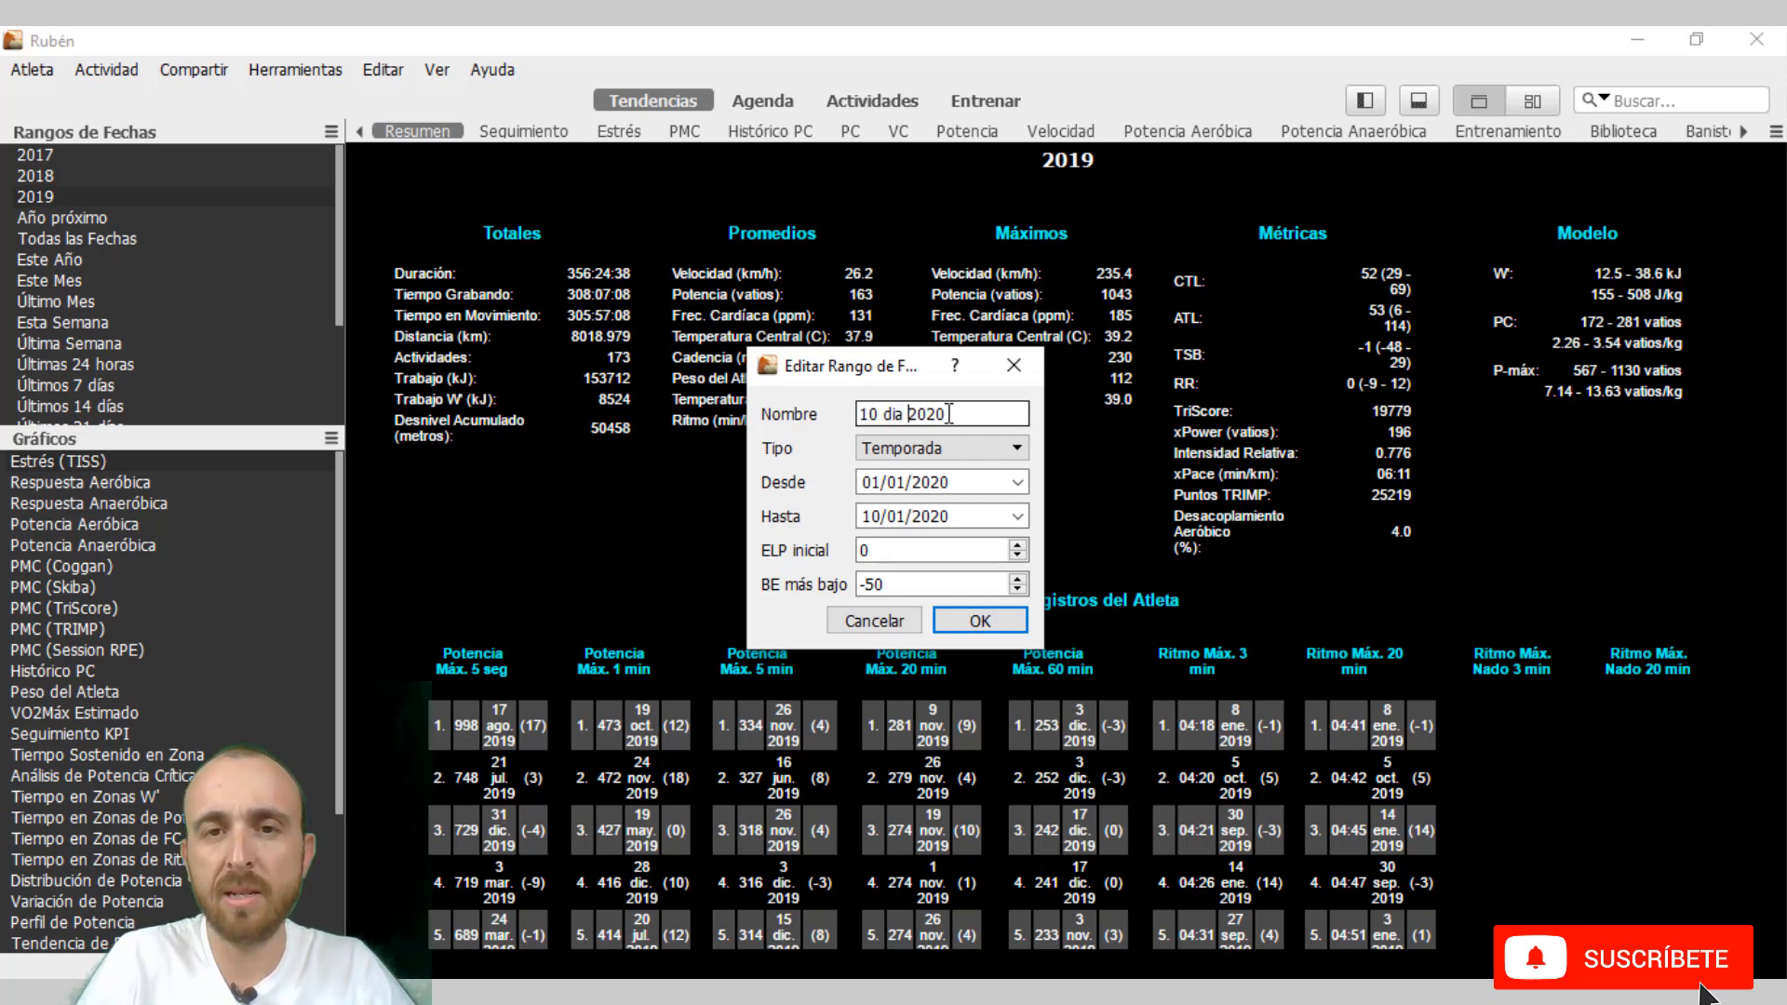
pyautogui.write(' de')
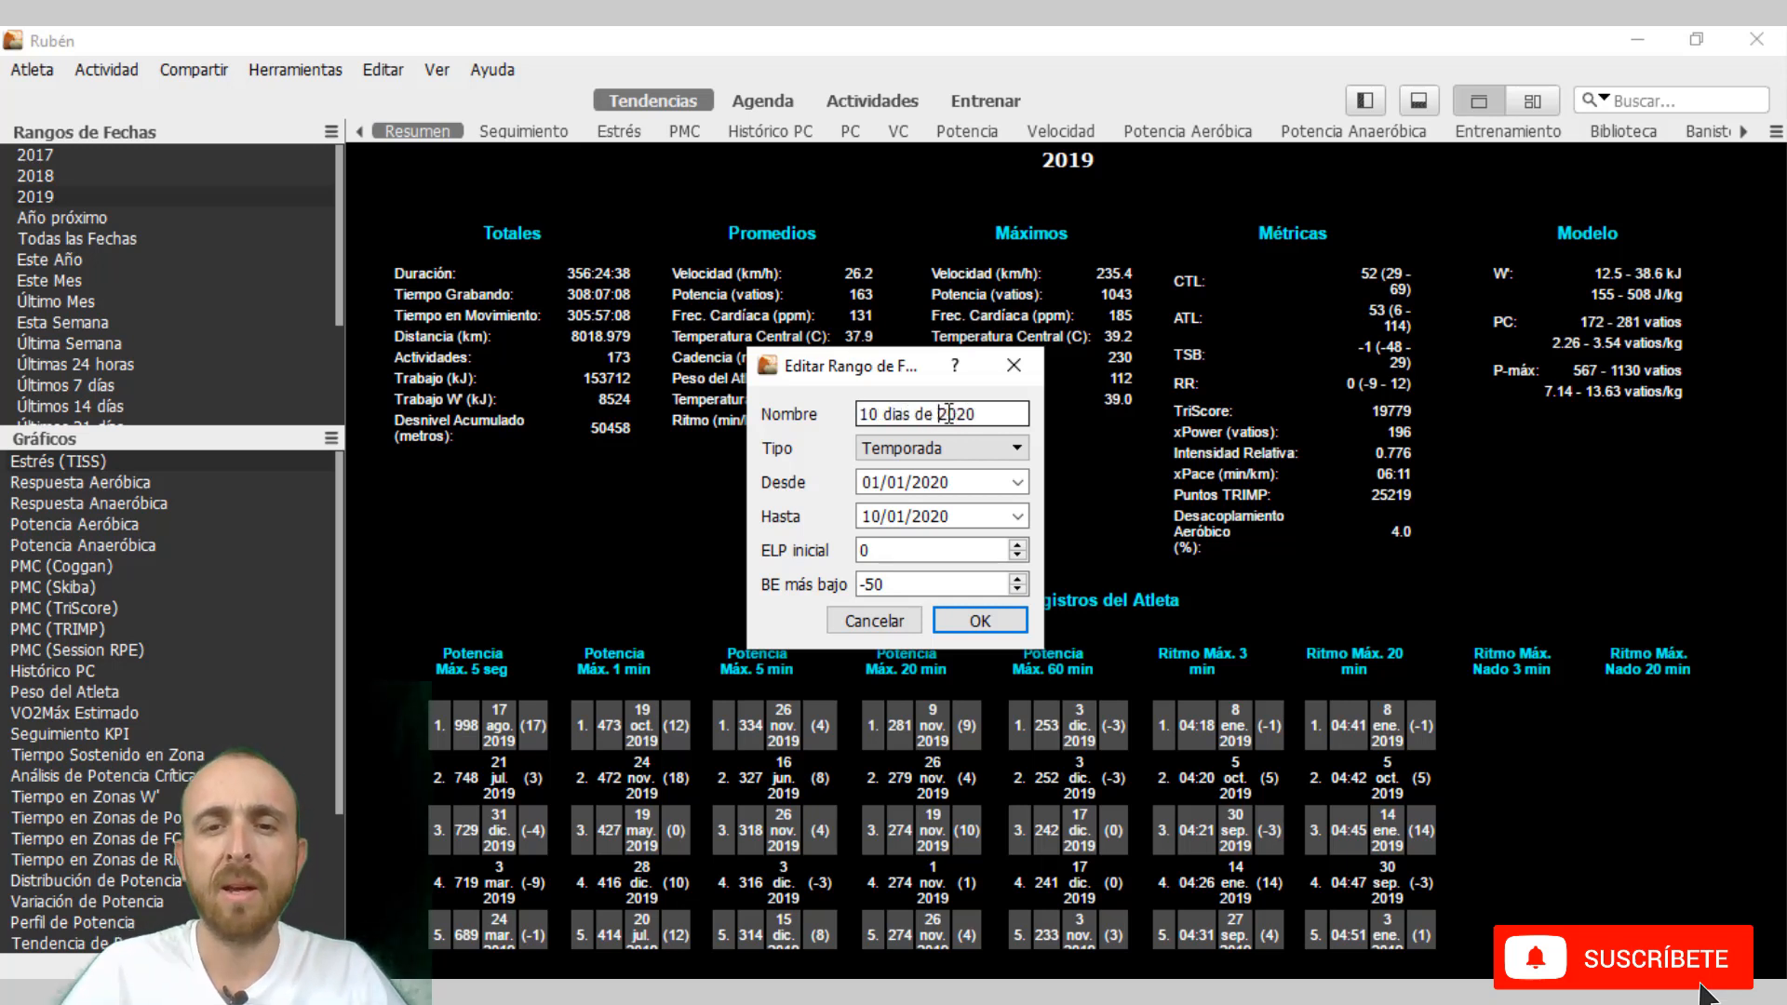
pyautogui.click(969, 616)
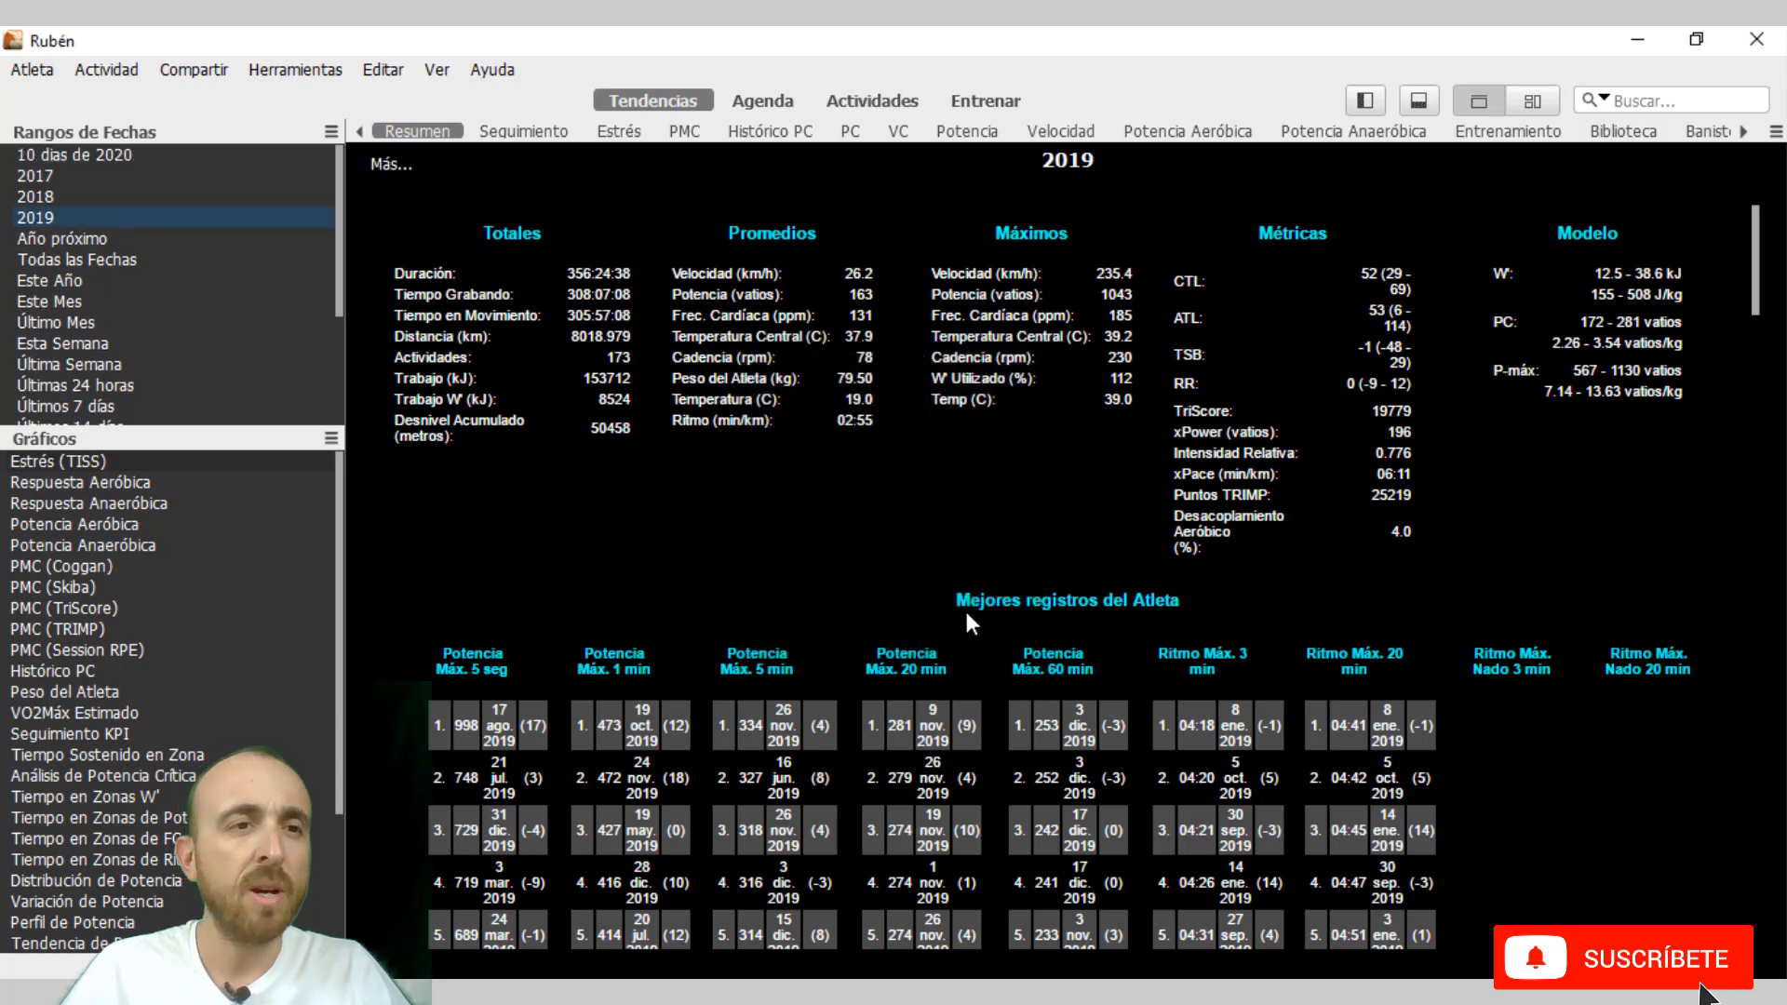
pyautogui.click(112, 155)
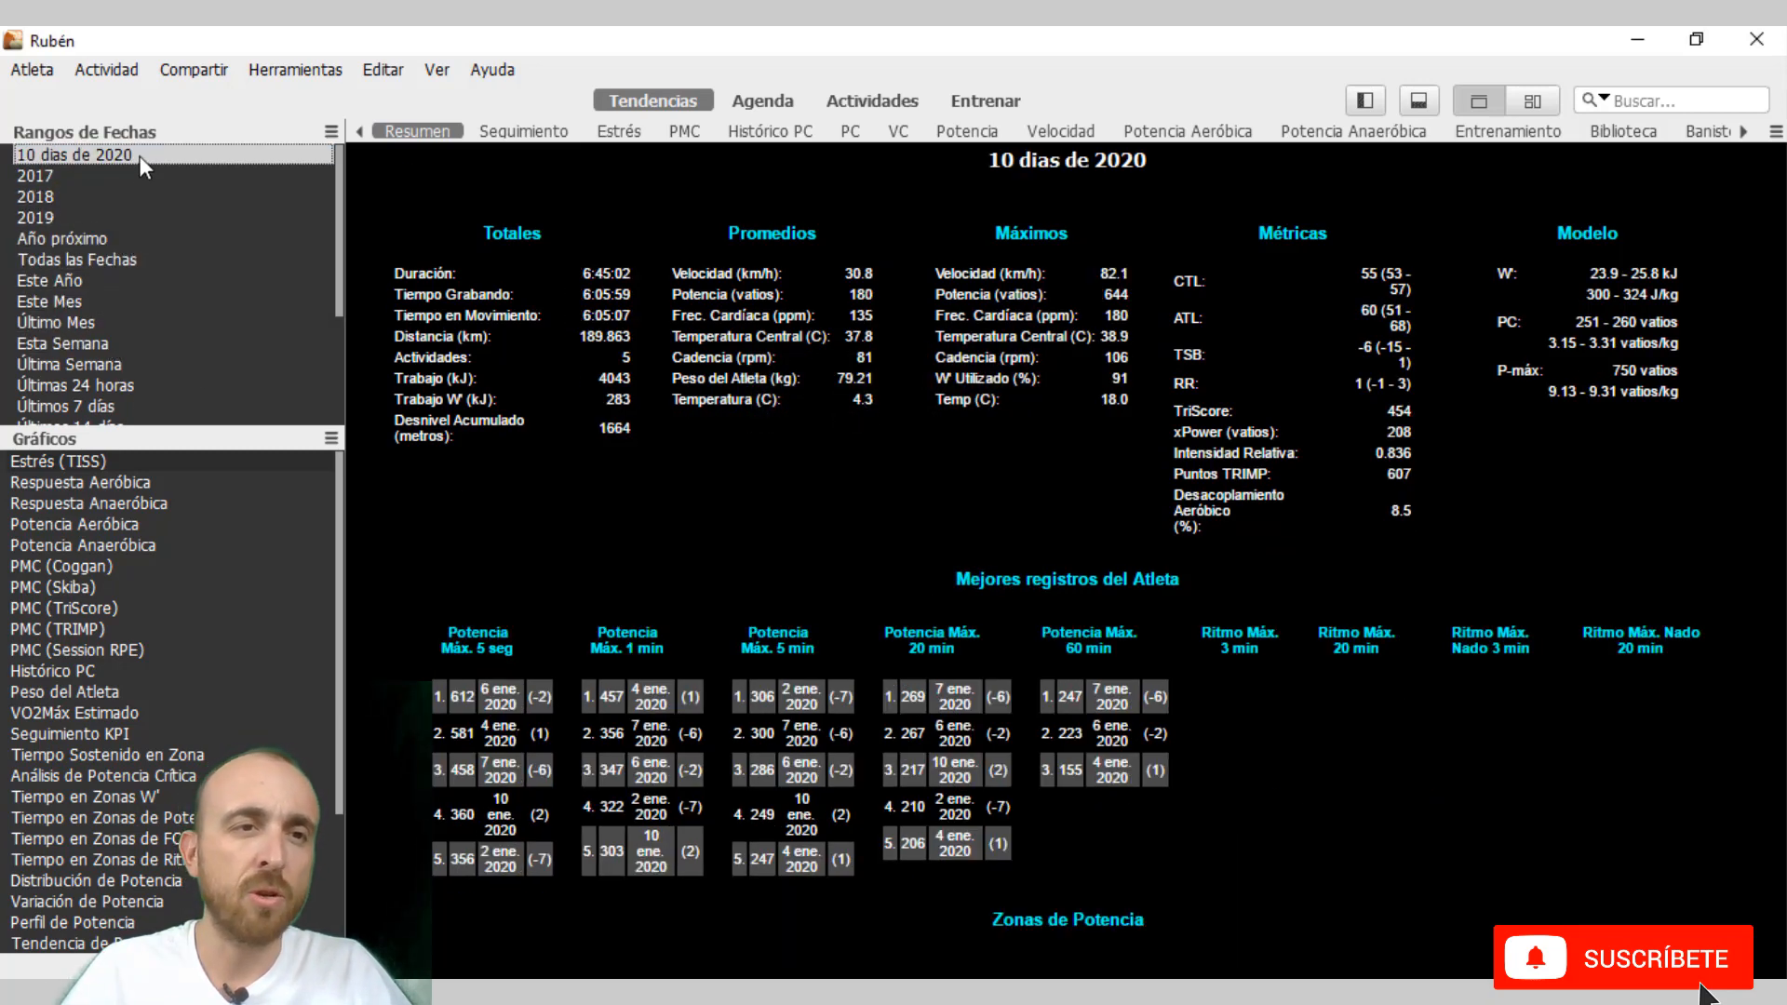
pyautogui.moveTo(139, 155); pyautogui.dragTo(141, 237)
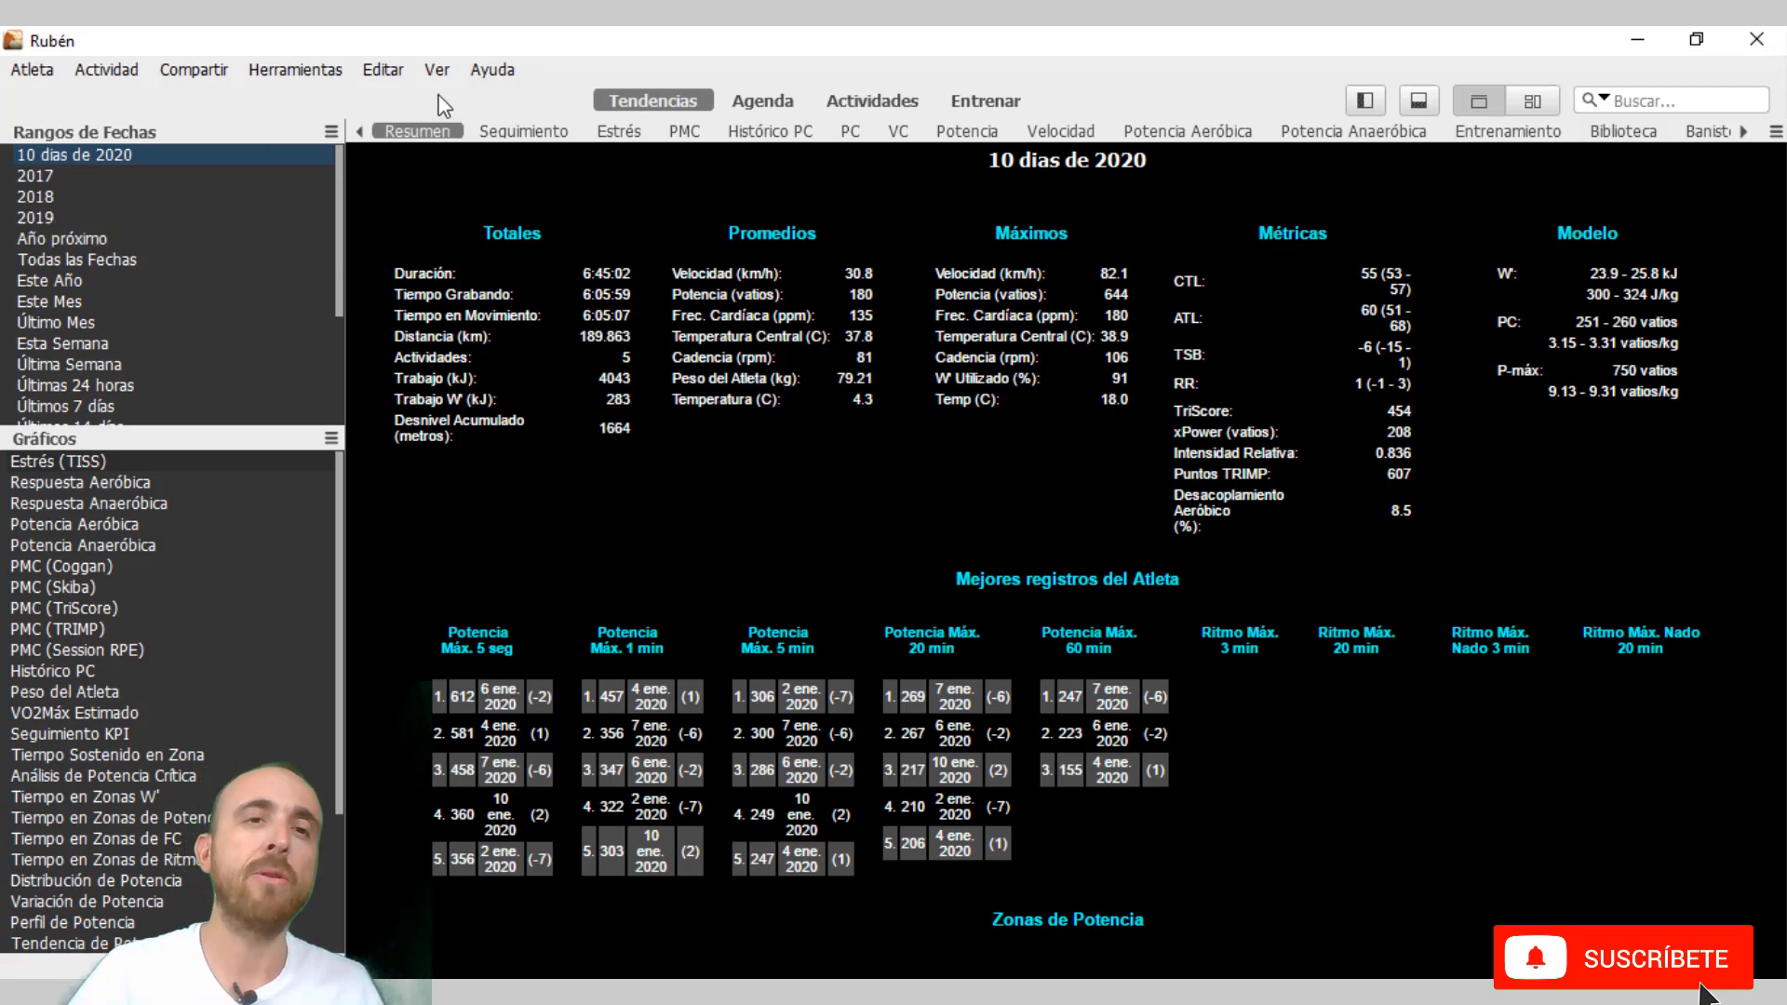
# Show the date range comparison pane and enlarge it to about half the window's height.
pyautogui.click(436, 69)
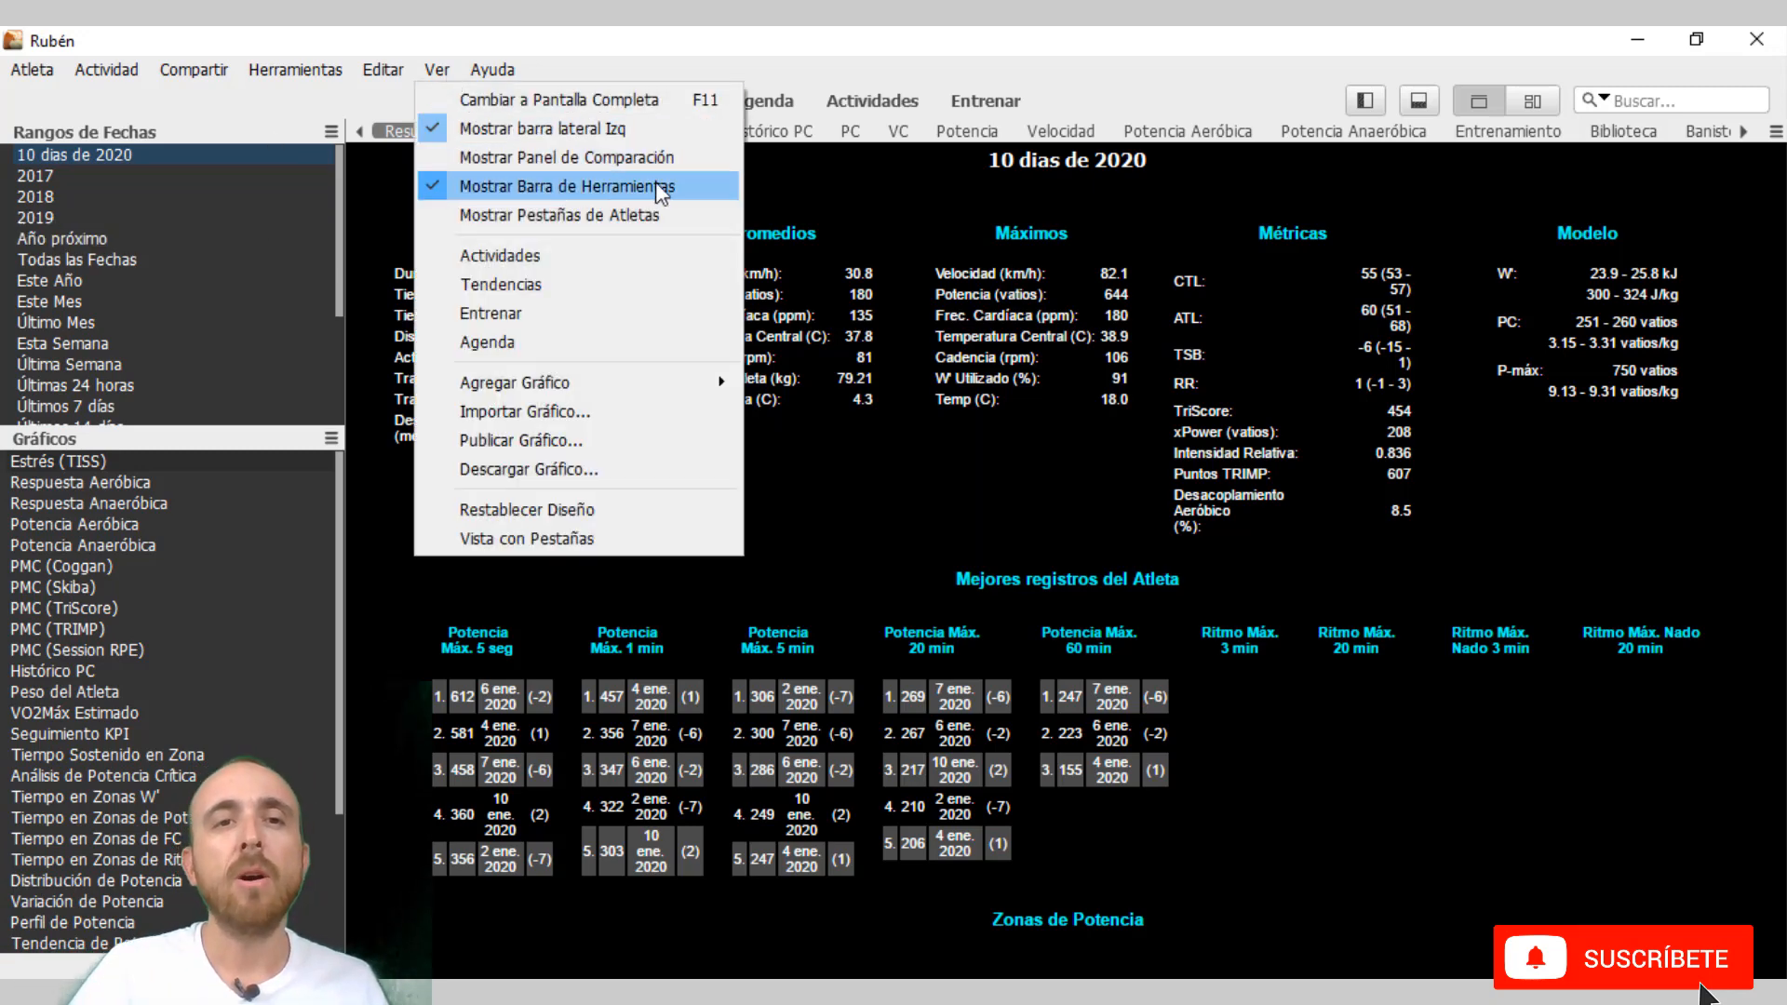
pyautogui.click(684, 158)
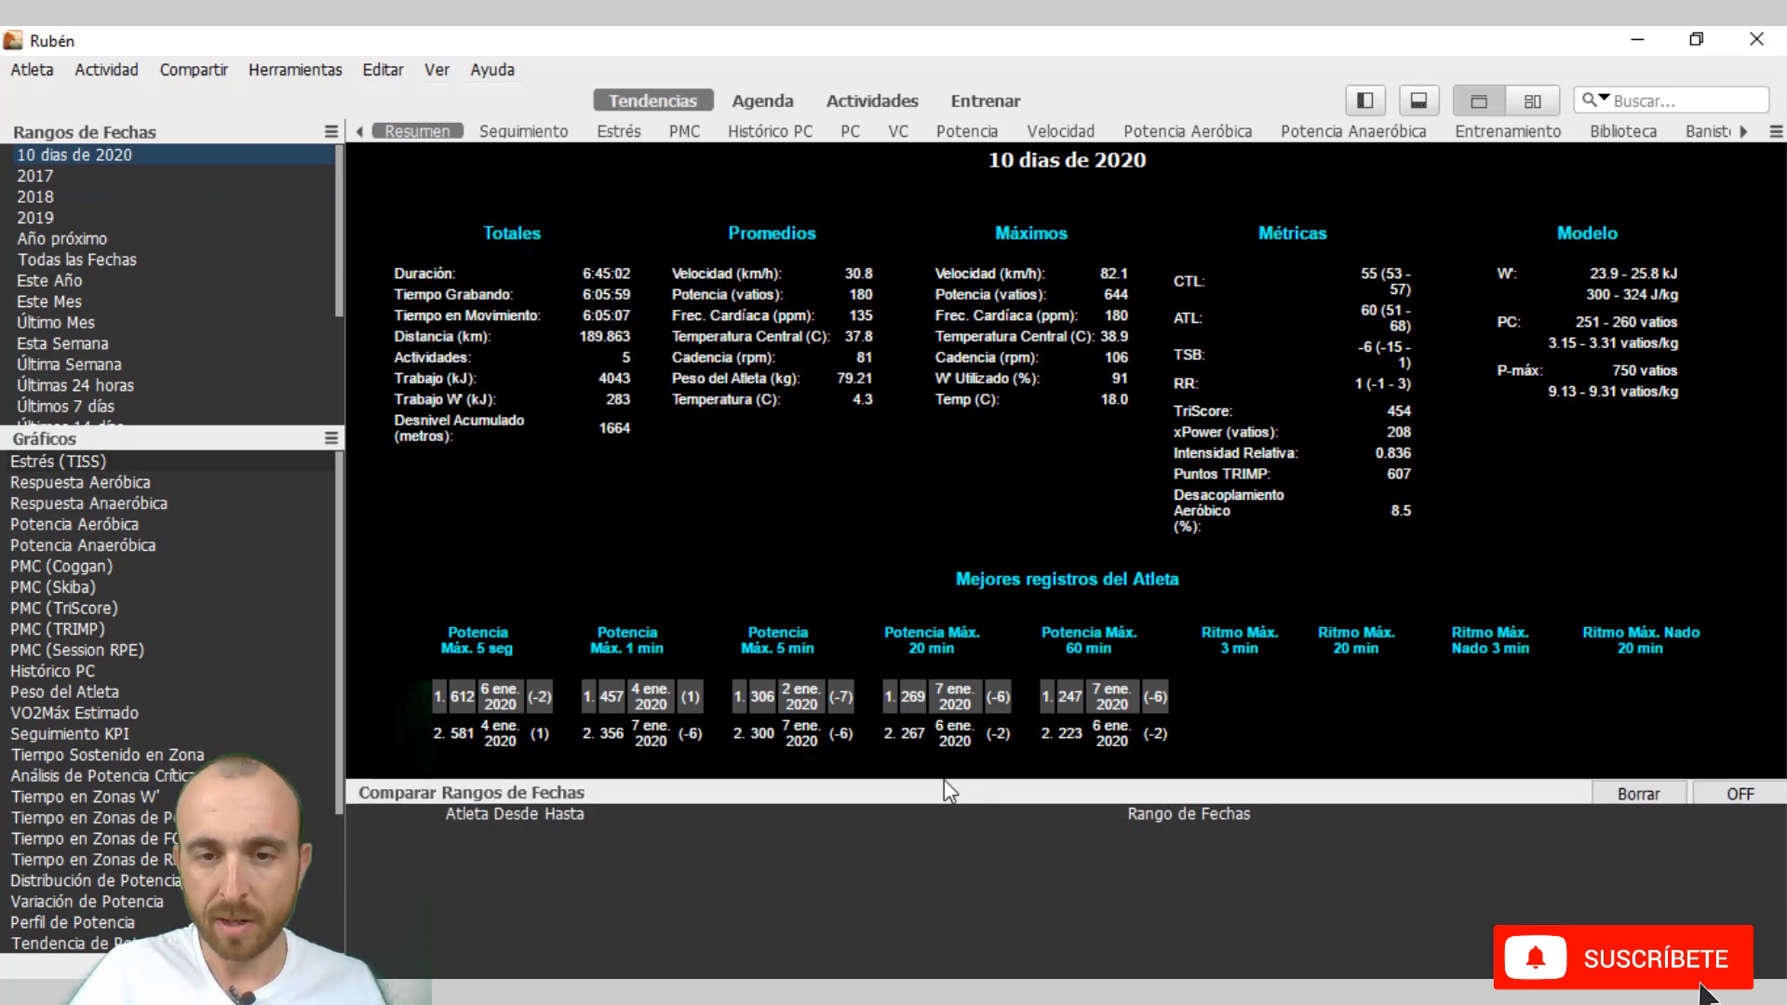
pyautogui.moveTo(943, 786); pyautogui.dragTo(949, 631)
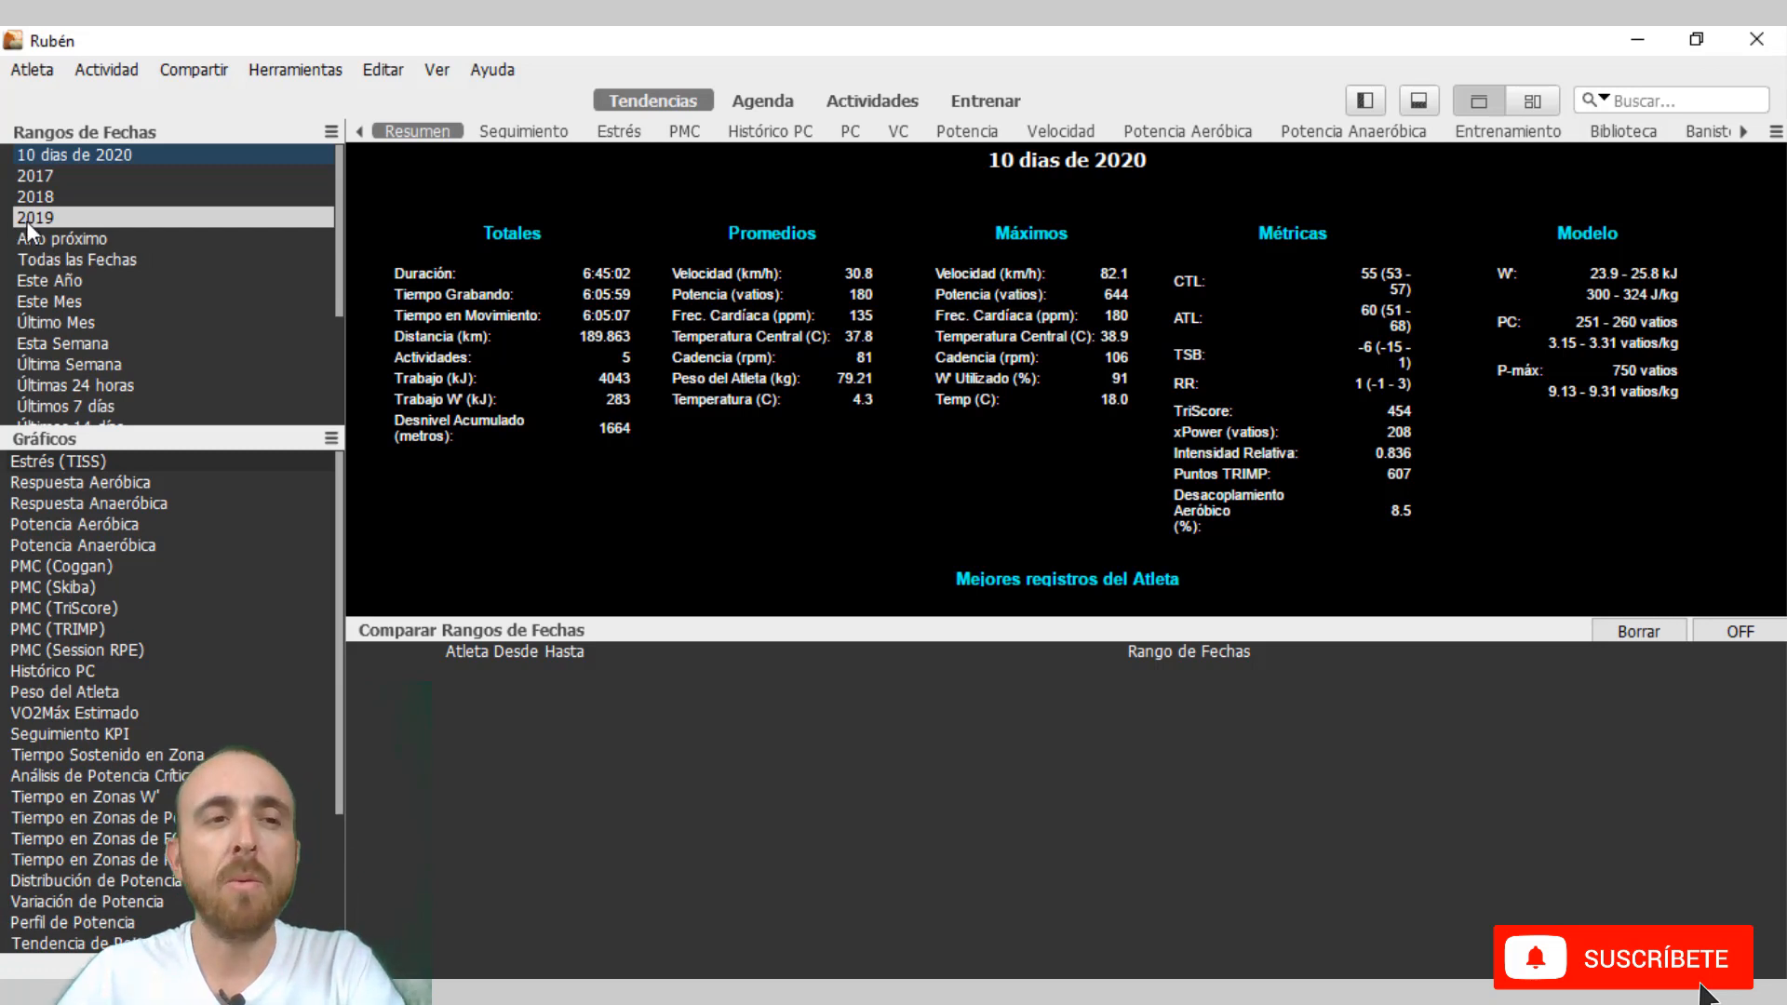
# Add the 2019, 2018 and 2017 date ranges to the comparison, in that order.
pyautogui.moveTo(26, 220); pyautogui.dragTo(288, 471)
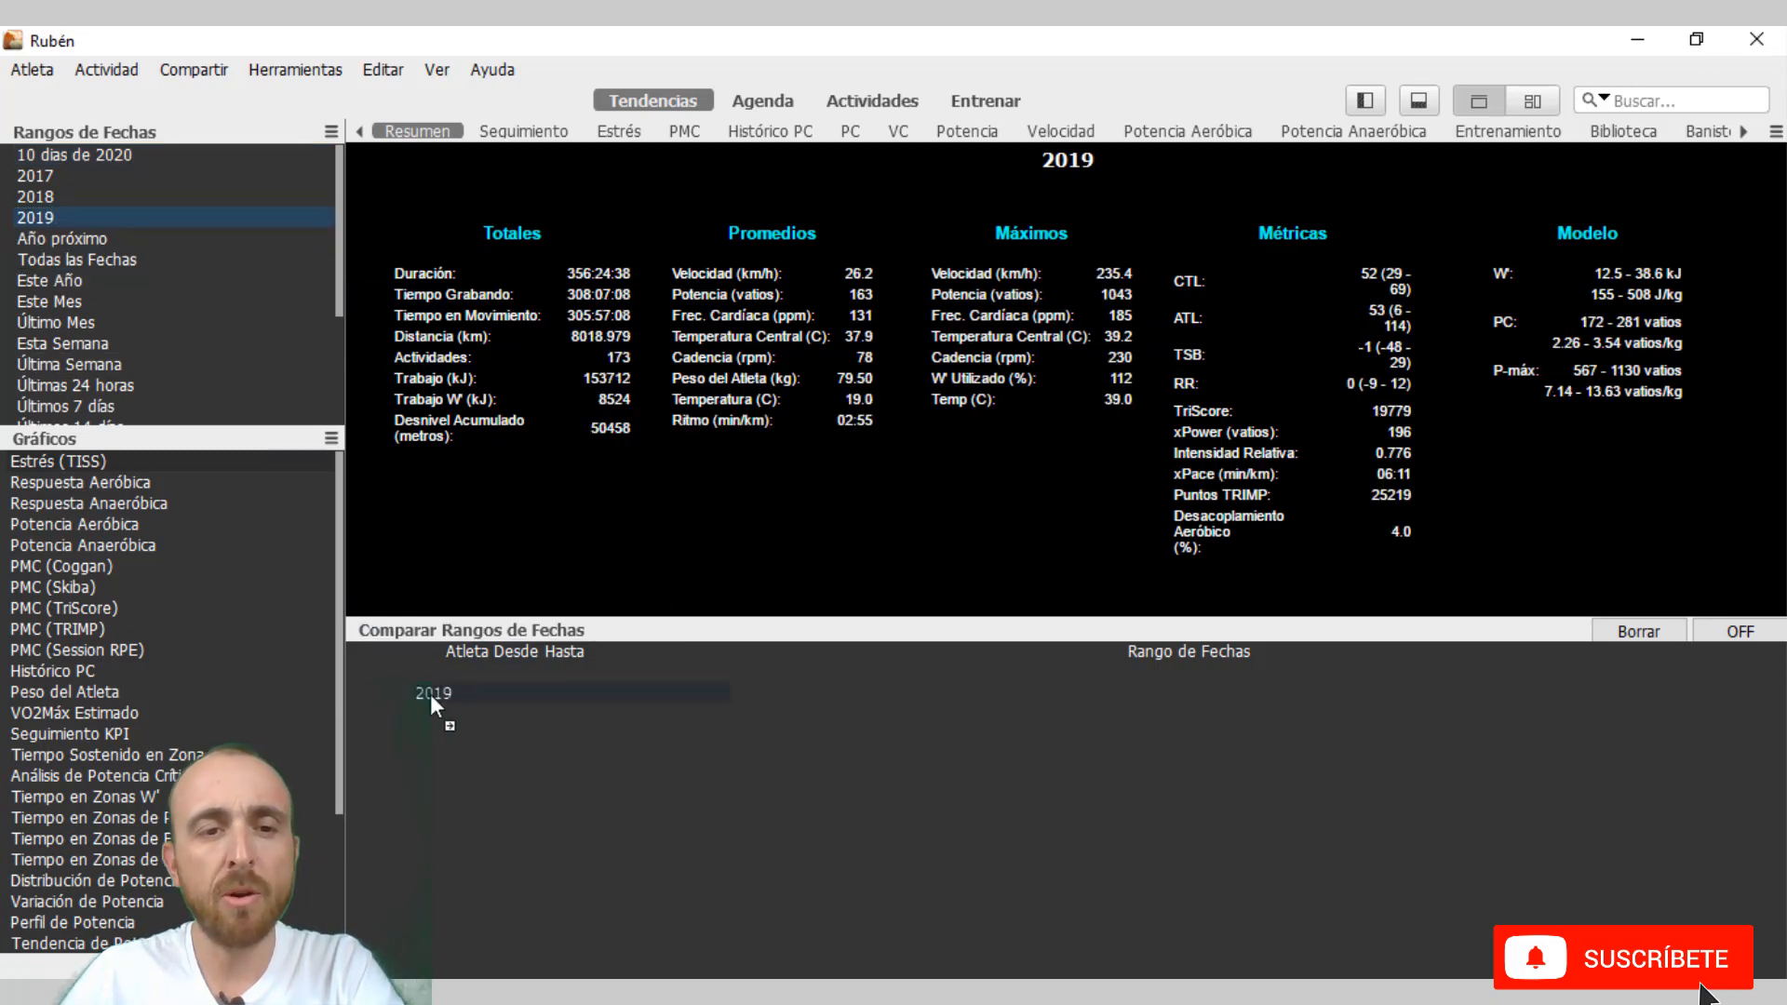
pyautogui.moveTo(752, 790); pyautogui.dragTo(752, 786)
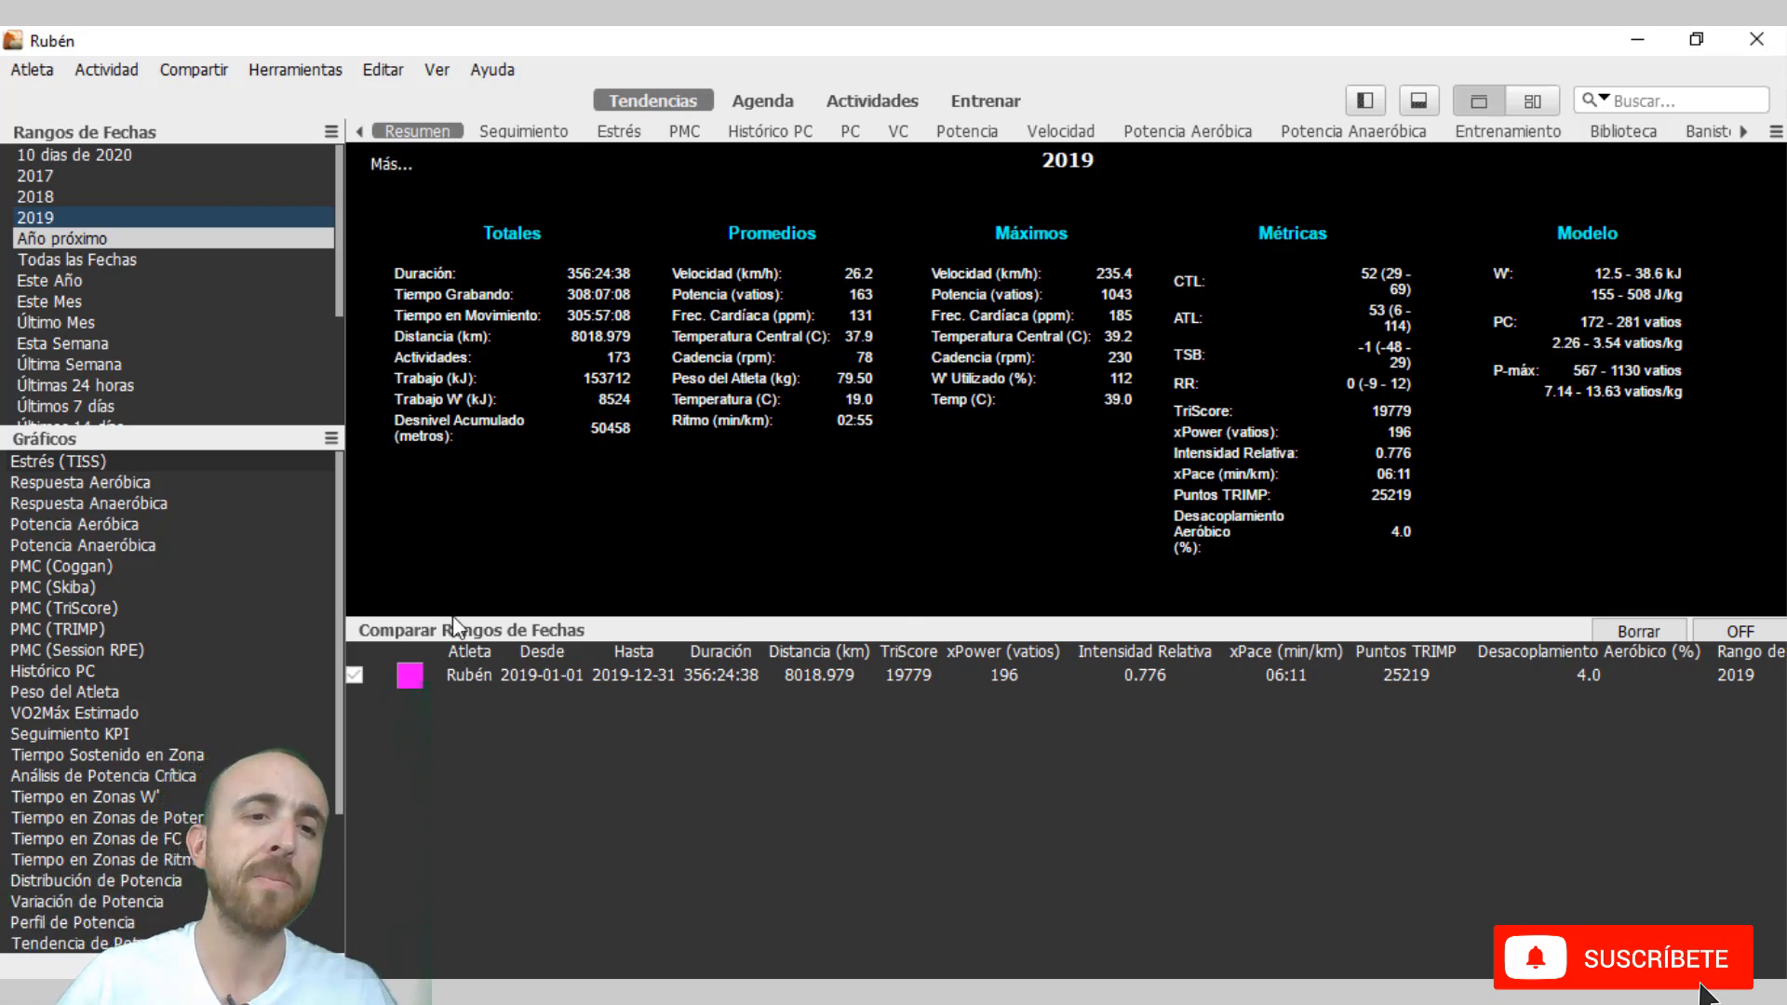
pyautogui.click(80, 201)
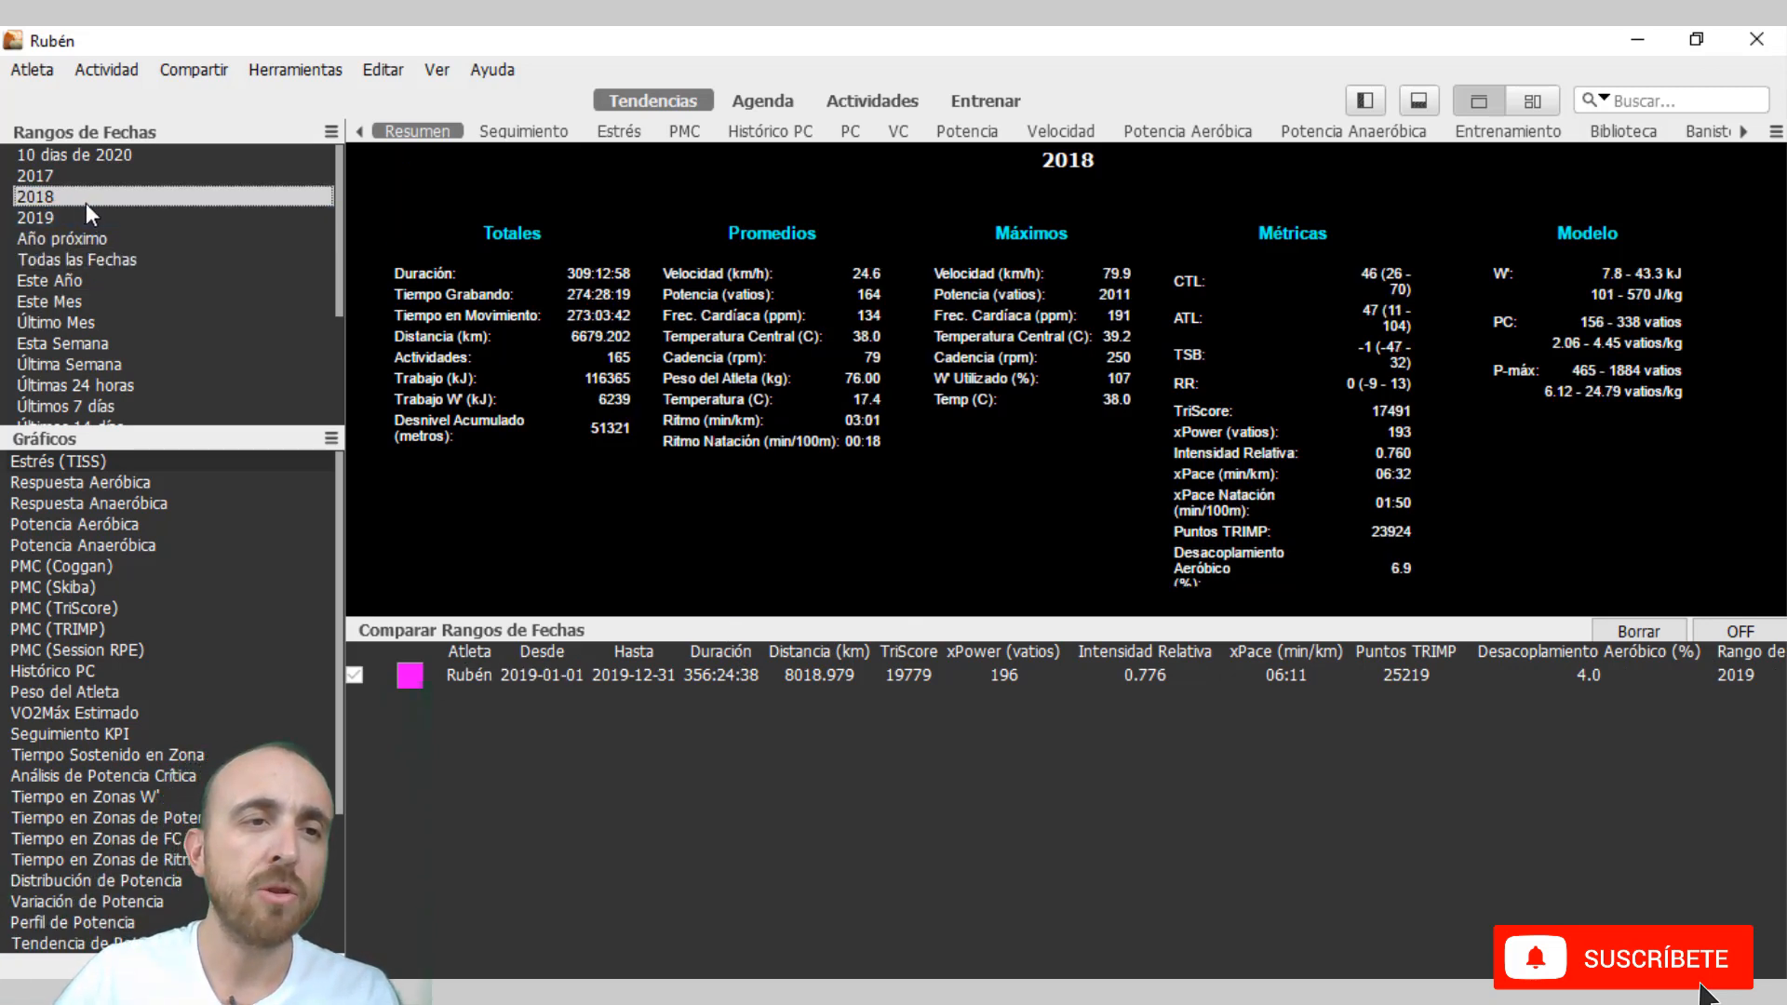
pyautogui.moveTo(97, 201); pyautogui.dragTo(522, 761)
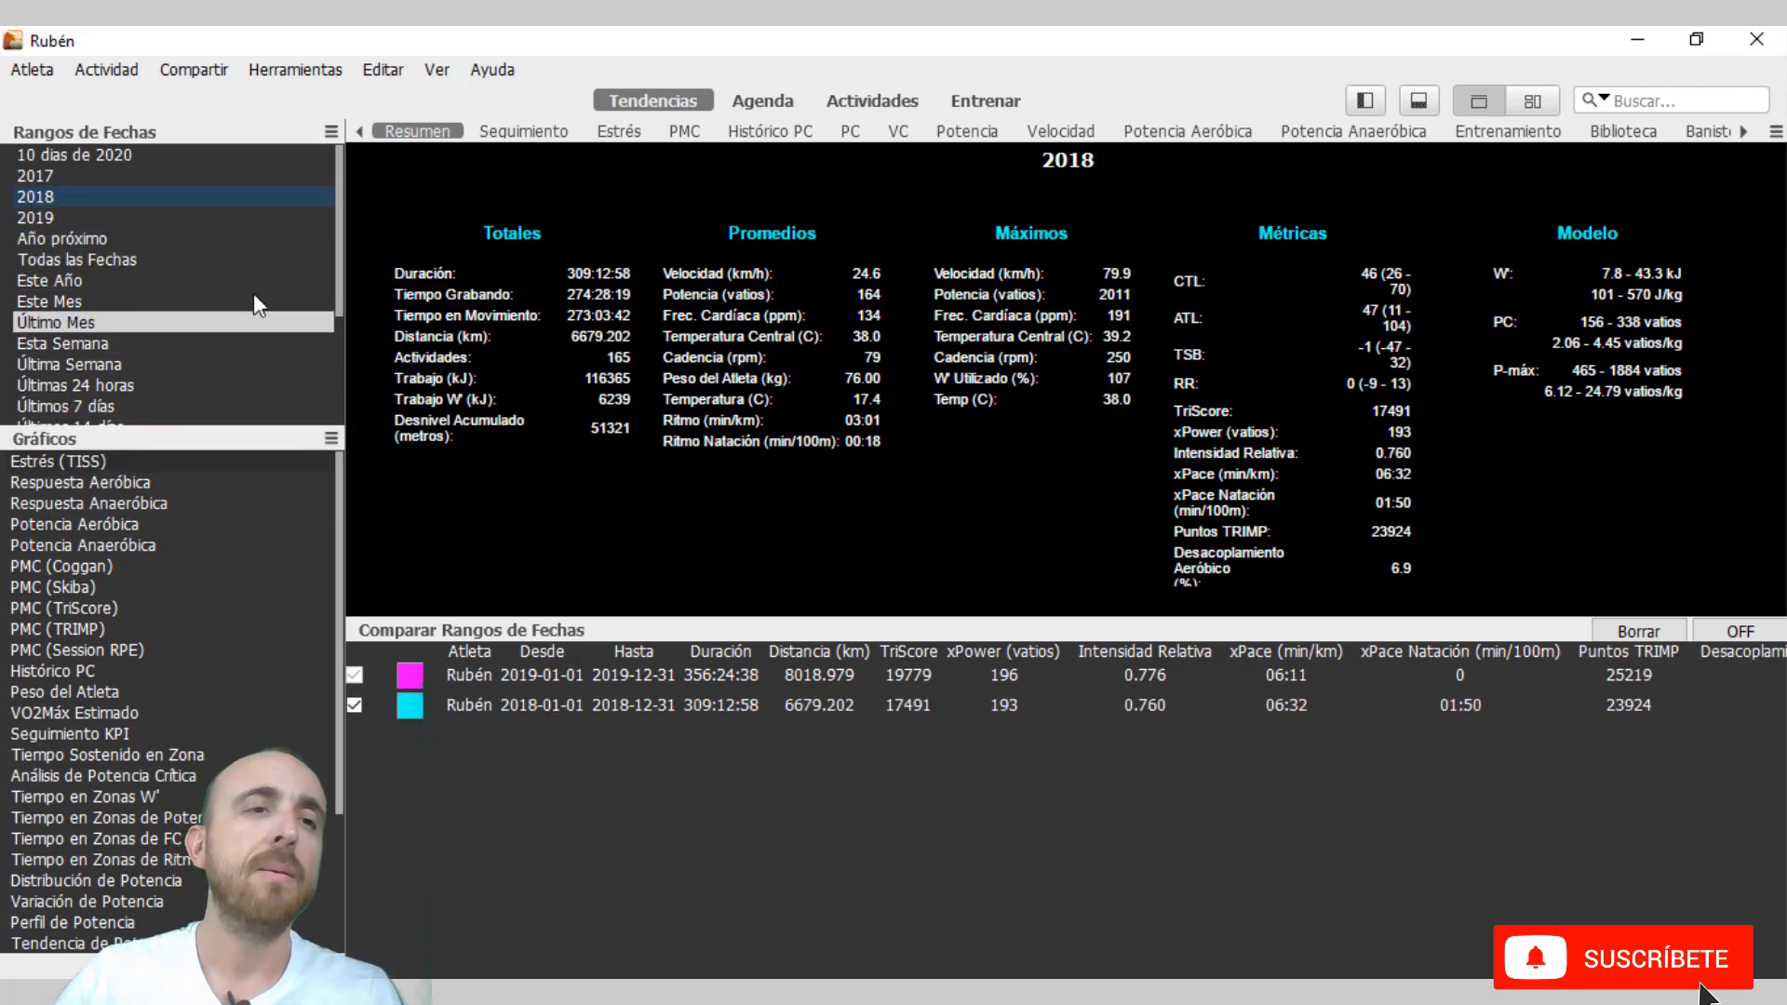
pyautogui.click(140, 181)
pyautogui.moveTo(142, 176); pyautogui.dragTo(670, 763)
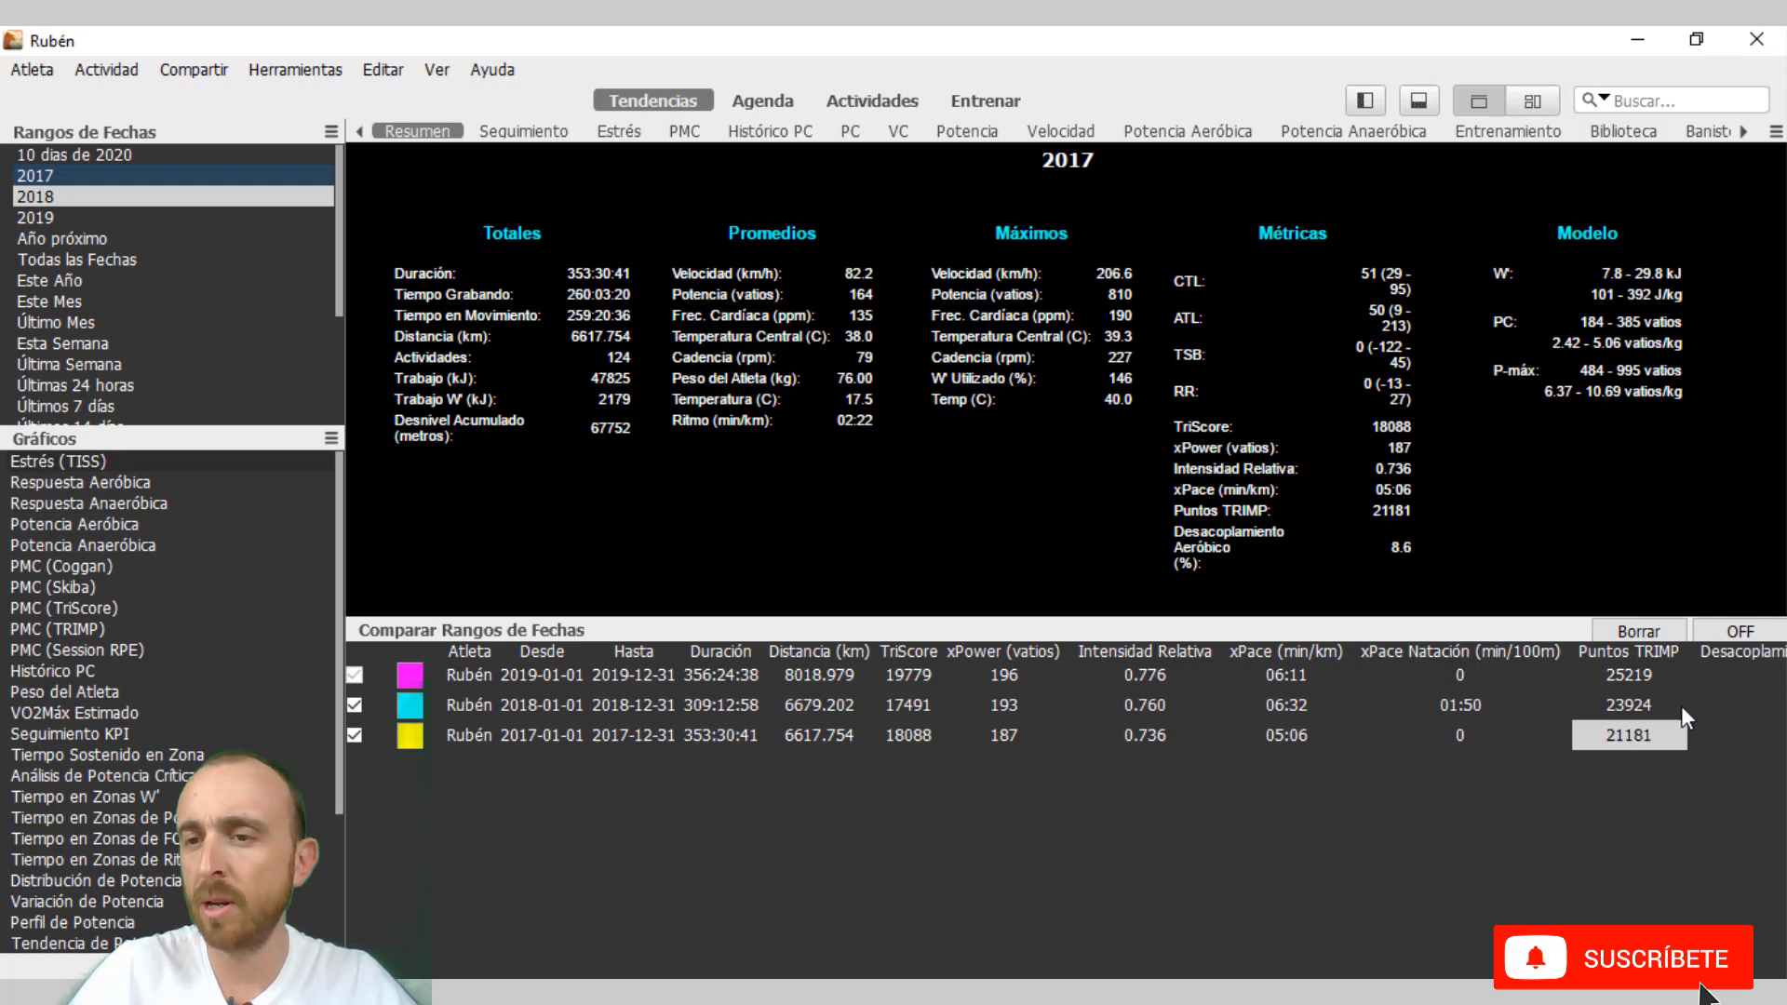
# Turn on the date range comparison and make room for its summary by shrinking the comparison pane and hiding the sidebar.
pyautogui.click(1741, 633)
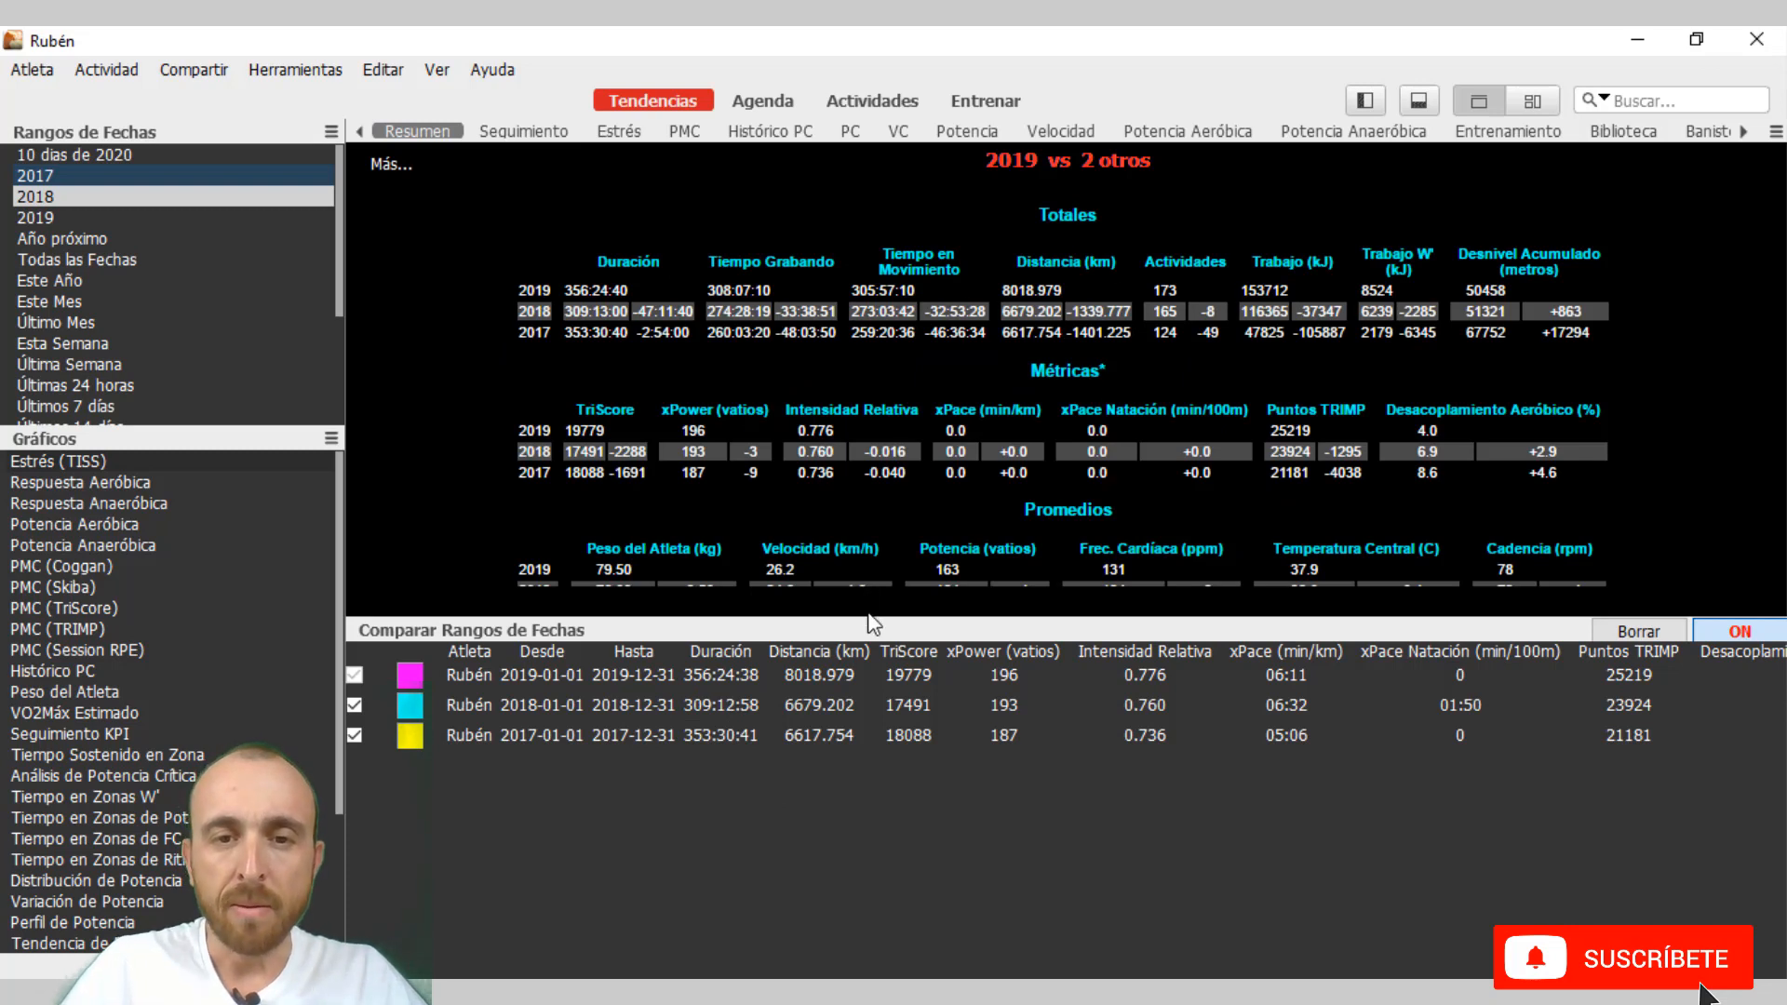
pyautogui.moveTo(868, 622); pyautogui.dragTo(846, 852)
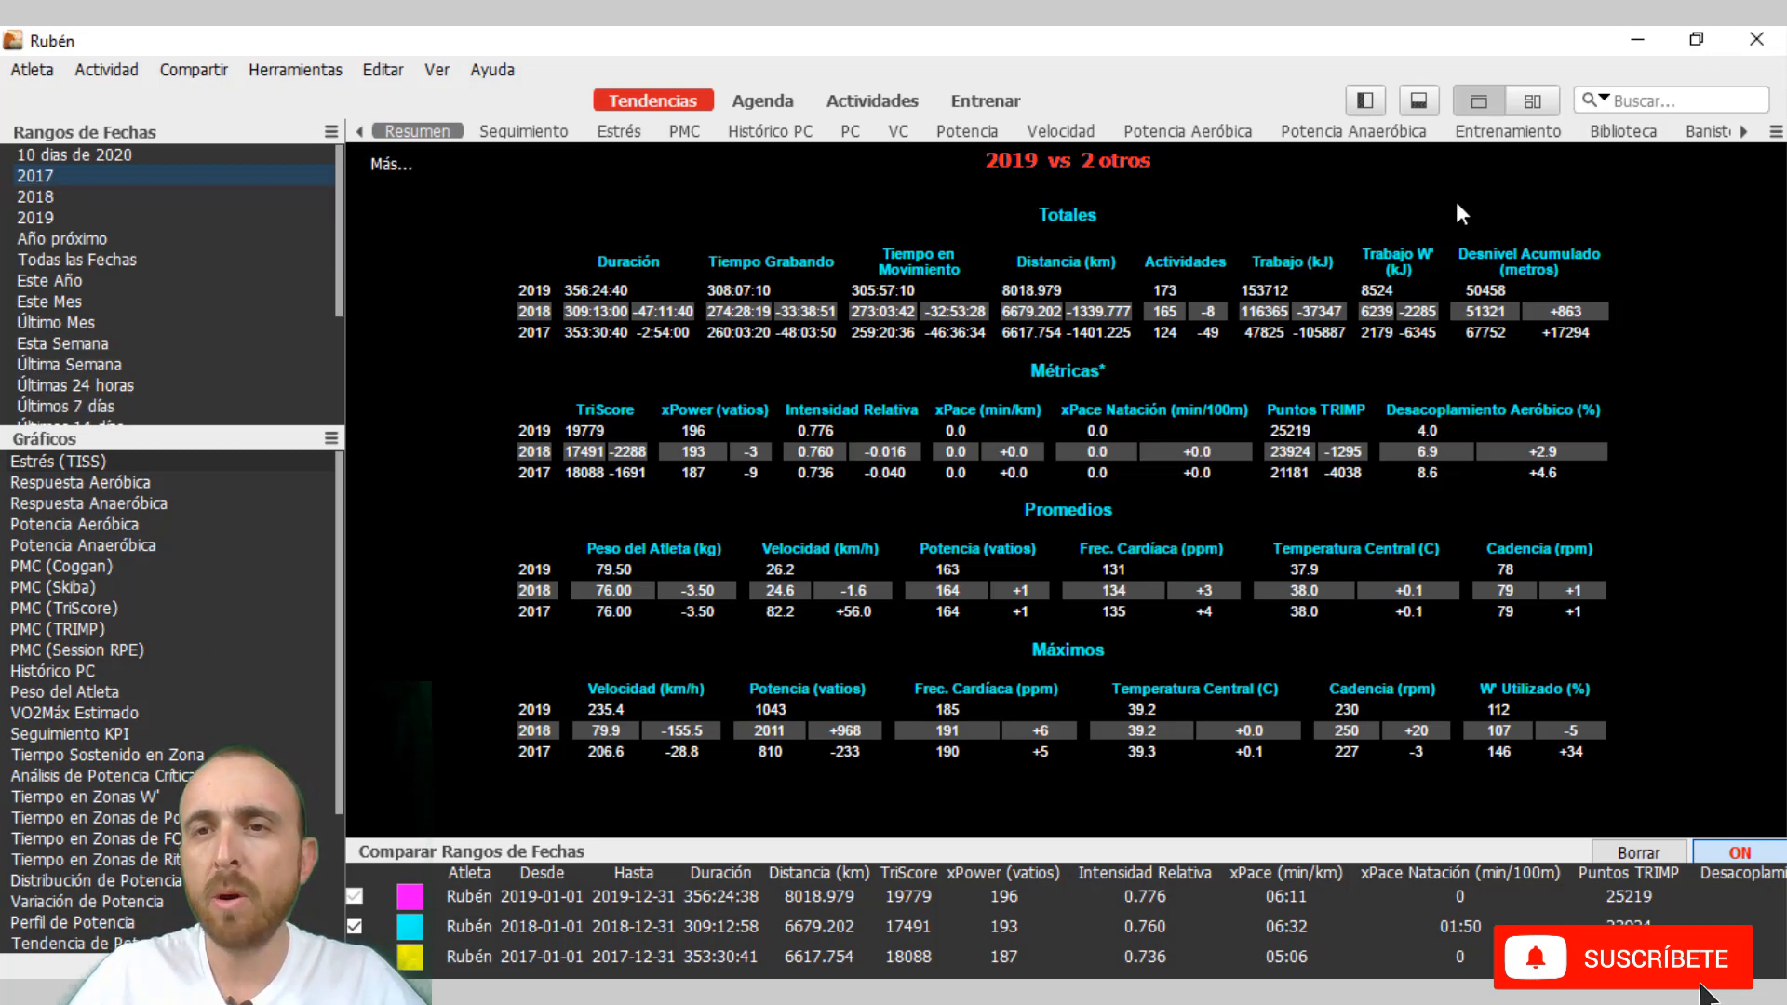
pyautogui.click(1369, 102)
pyautogui.moveTo(474, 265)
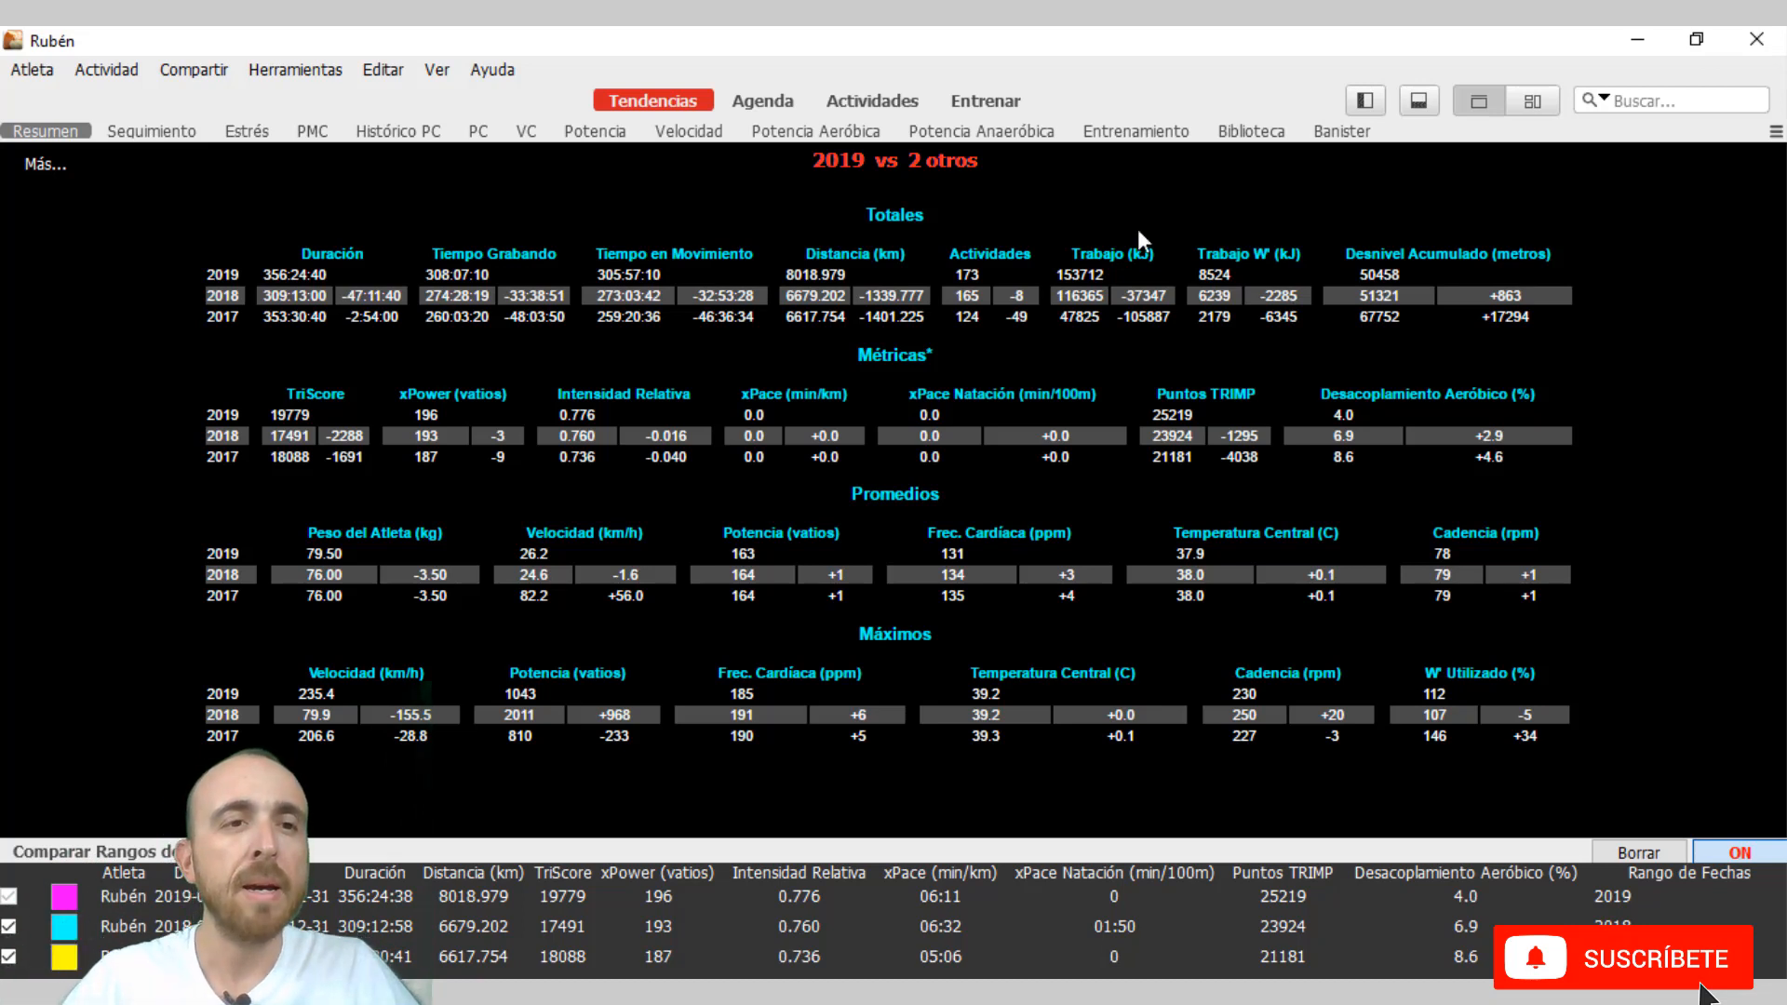
# Show the Estrés charts for the compared years and look at the colour choices for the 2019 range without changing it.
pyautogui.click(259, 136)
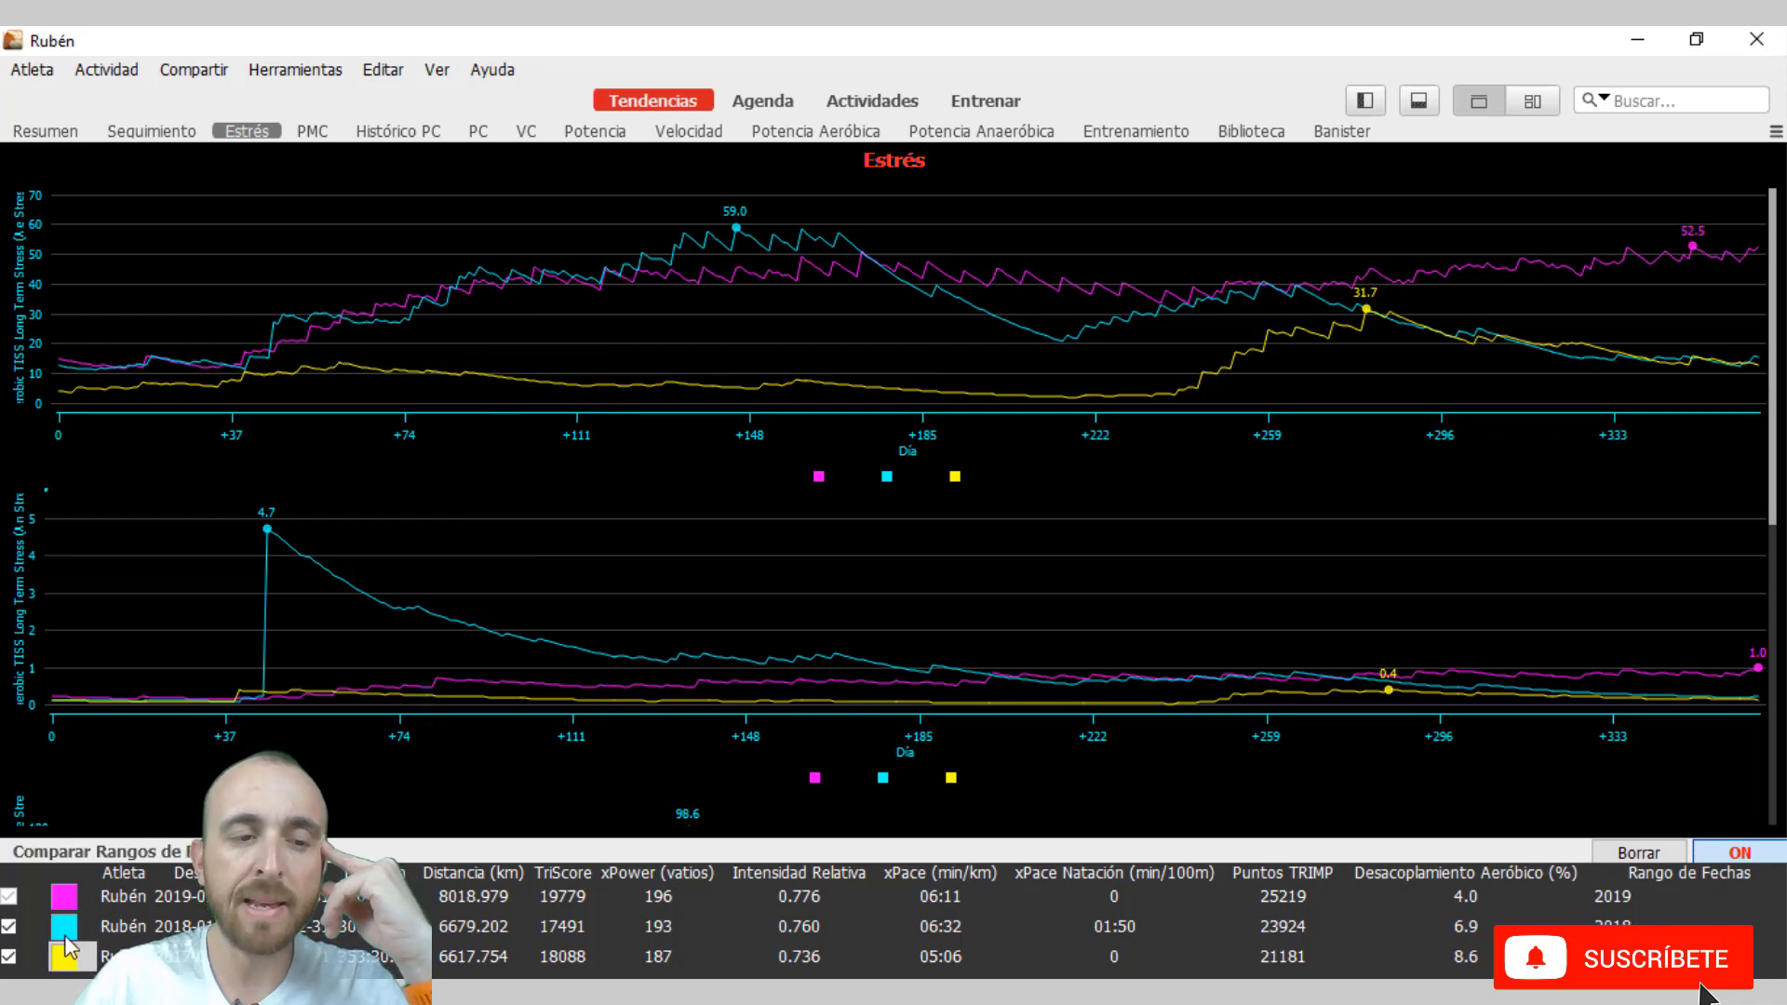
pyautogui.click(85, 901)
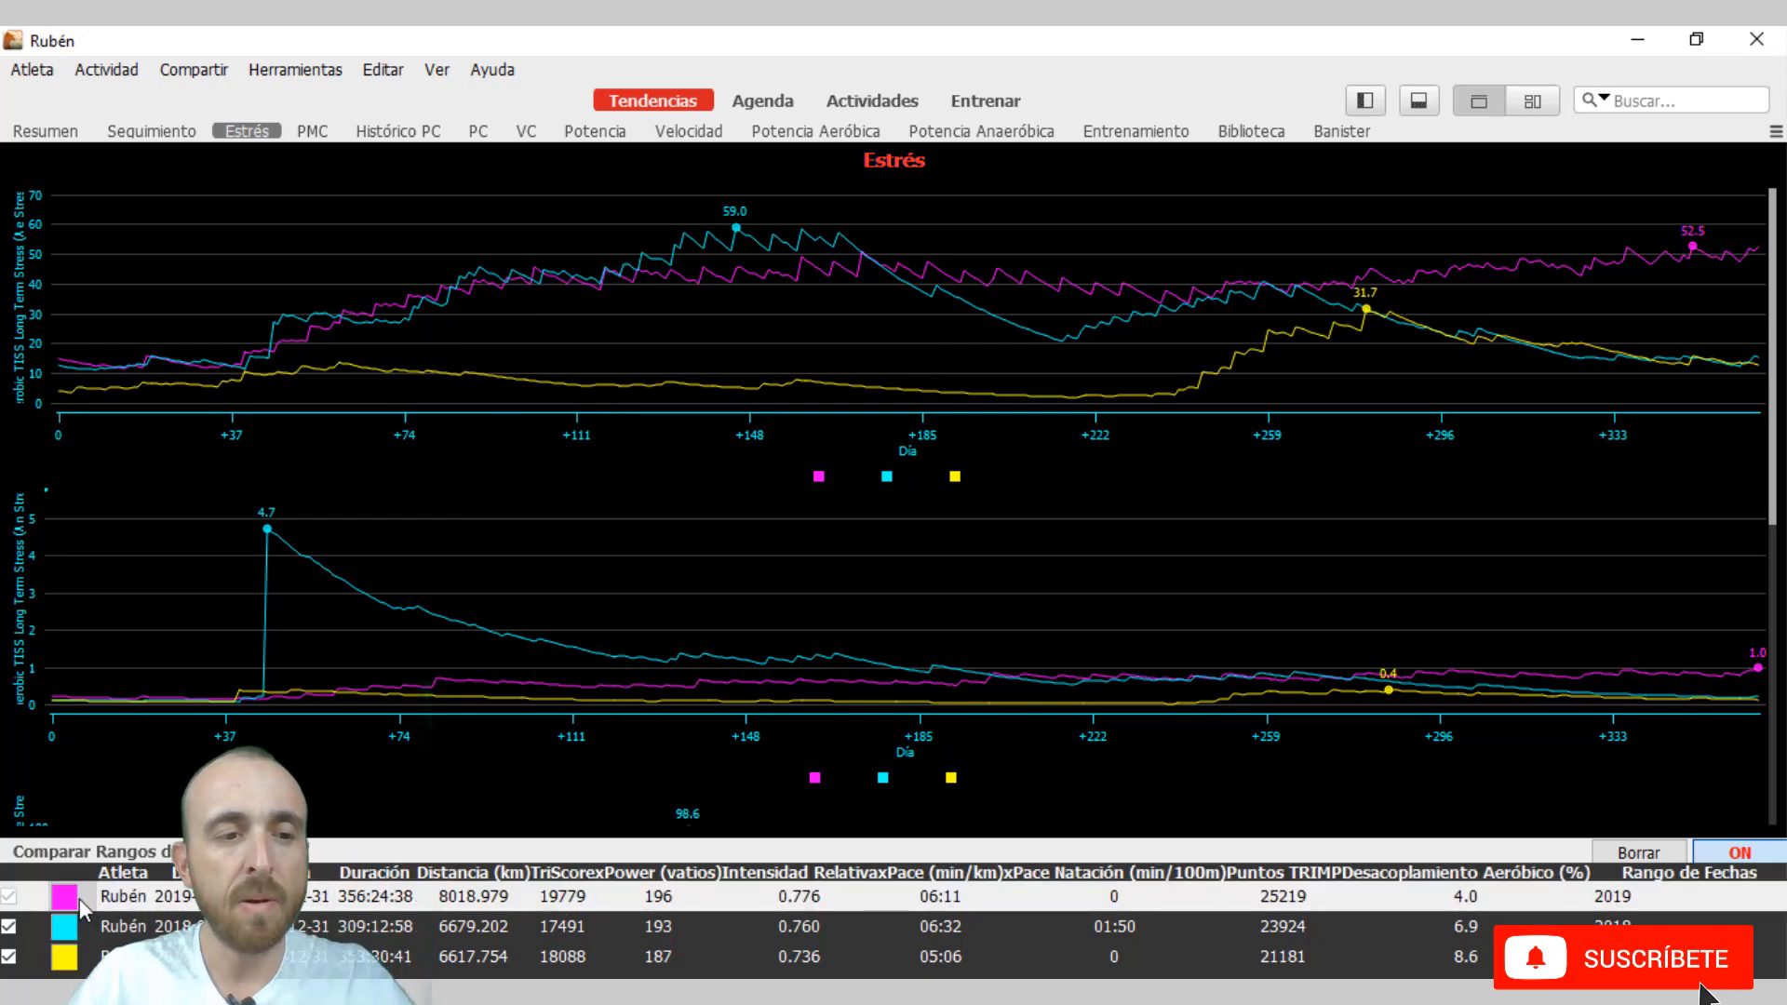
pyautogui.click(80, 897)
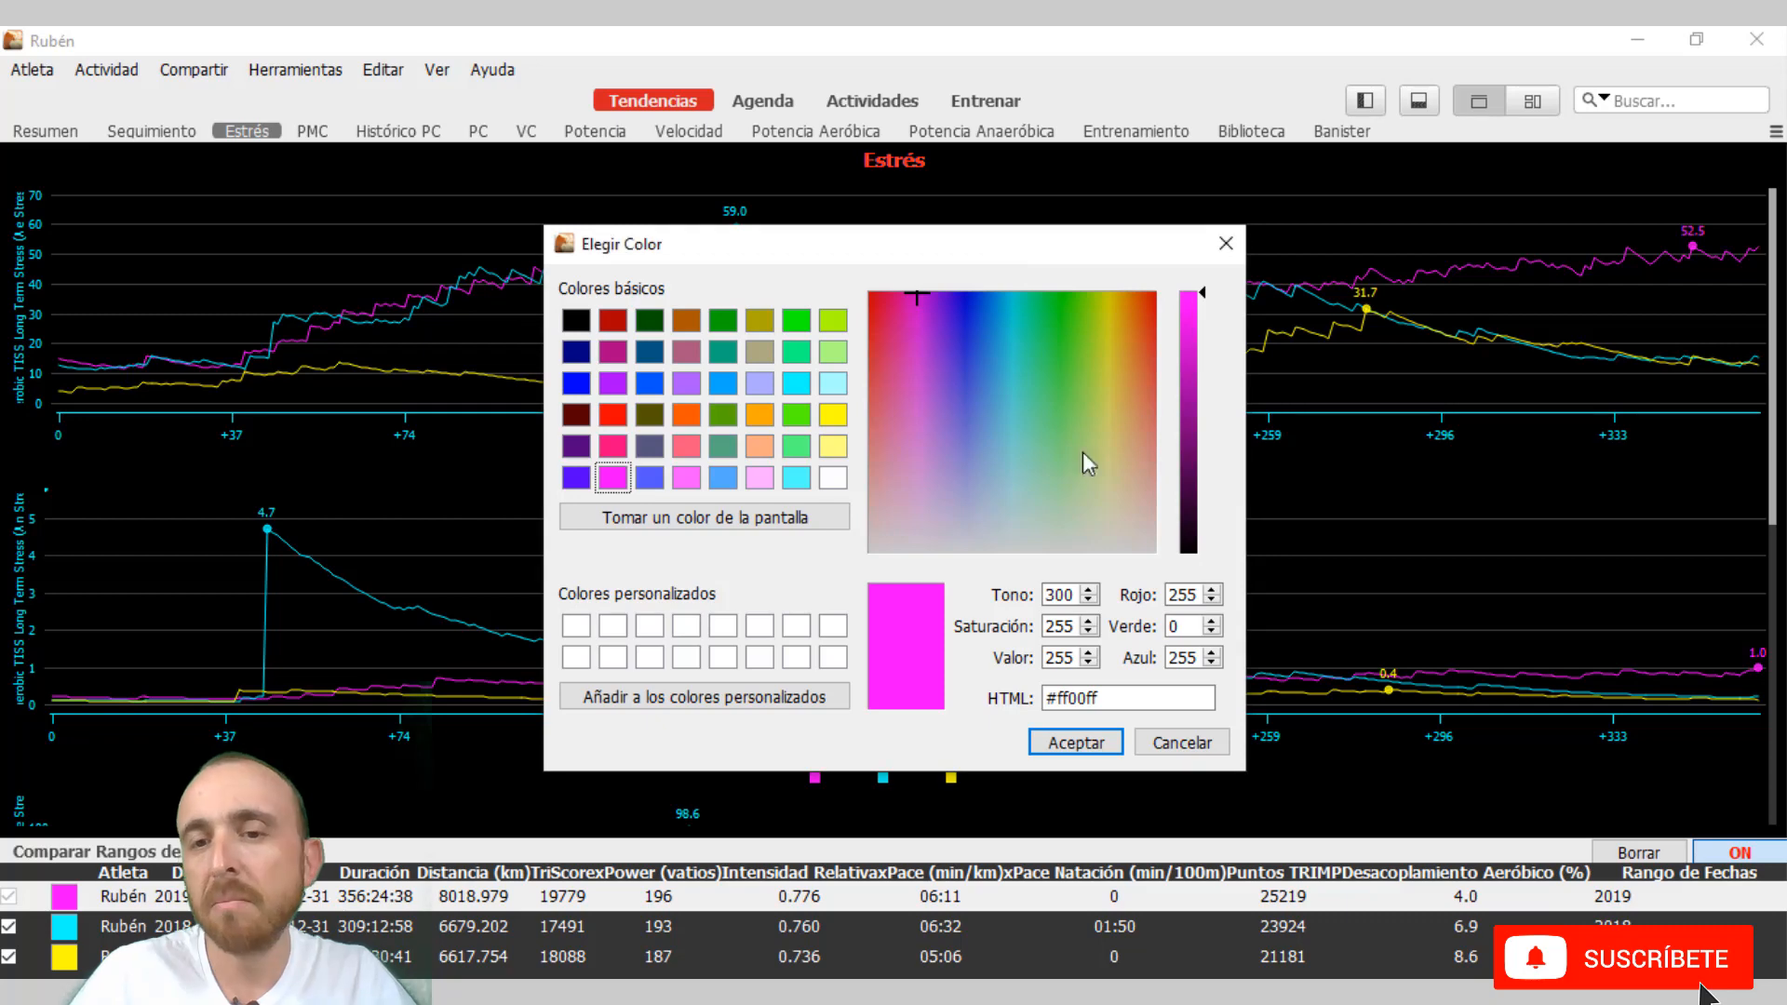
pyautogui.click(1162, 744)
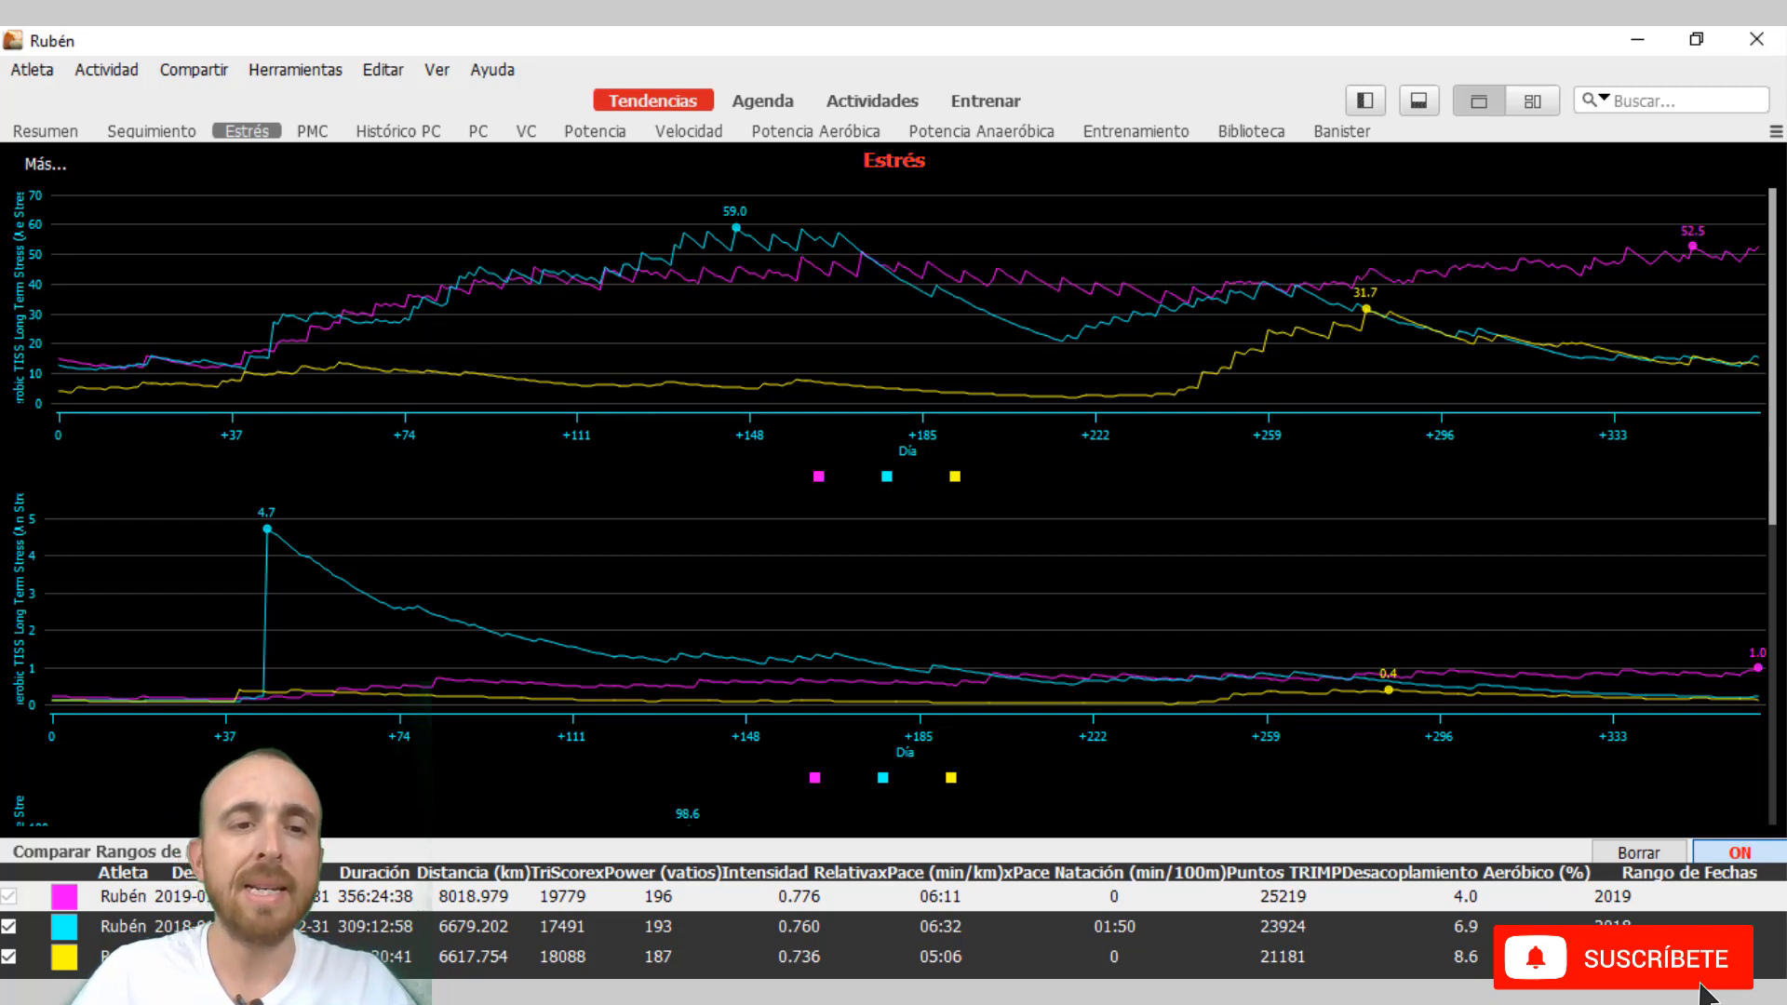
# Review the remaining Estrés comparison charts and display the PMC charts for the same years.
pyautogui.scroll(-1, 1555, 643)
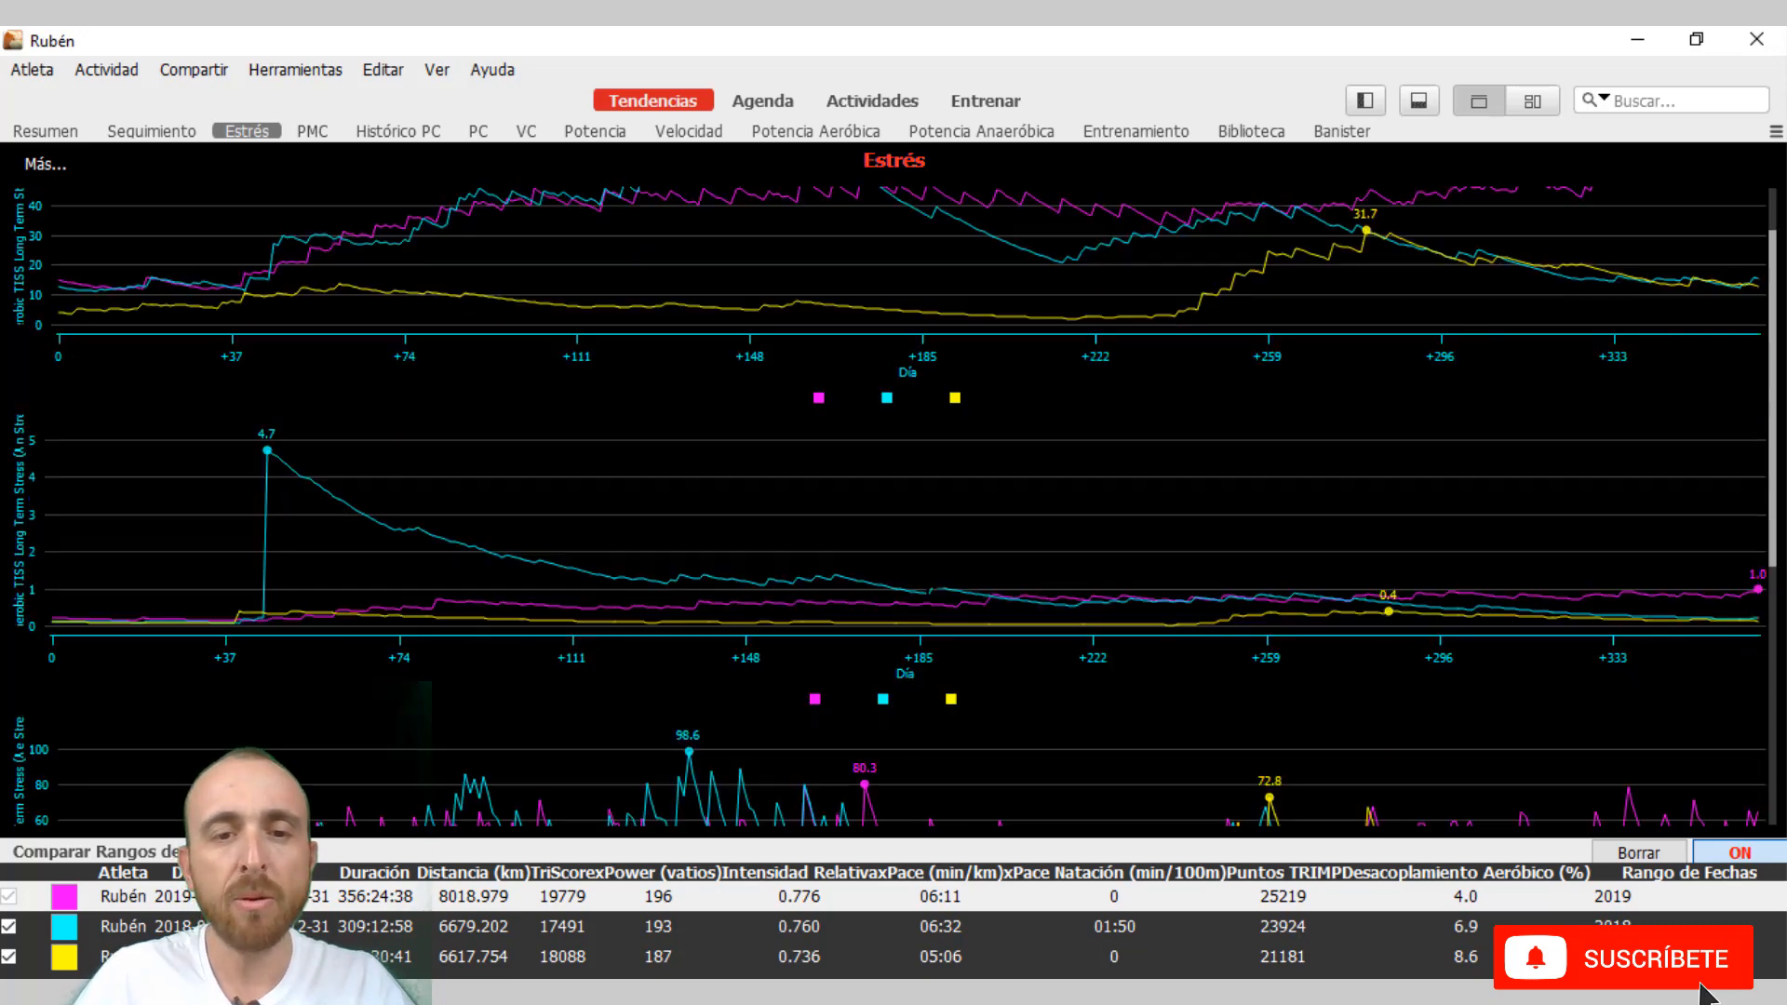
pyautogui.scroll(-5, 1087, 577)
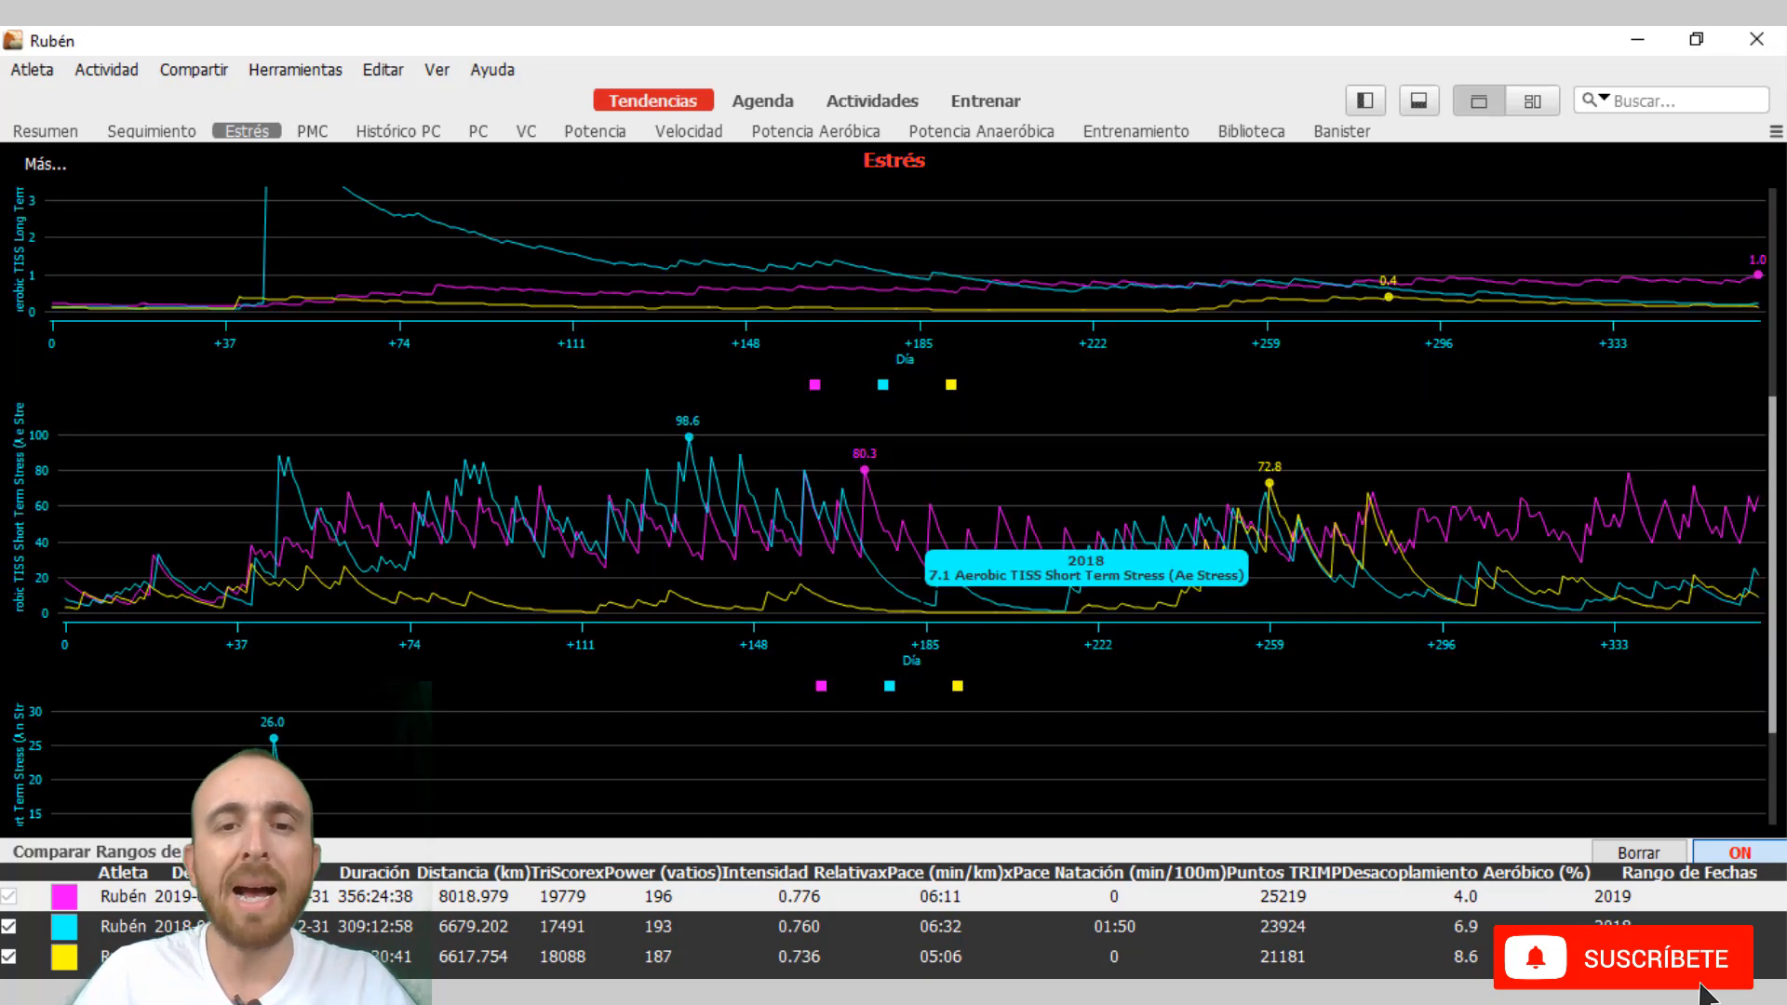
pyautogui.scroll(5, 1086, 577)
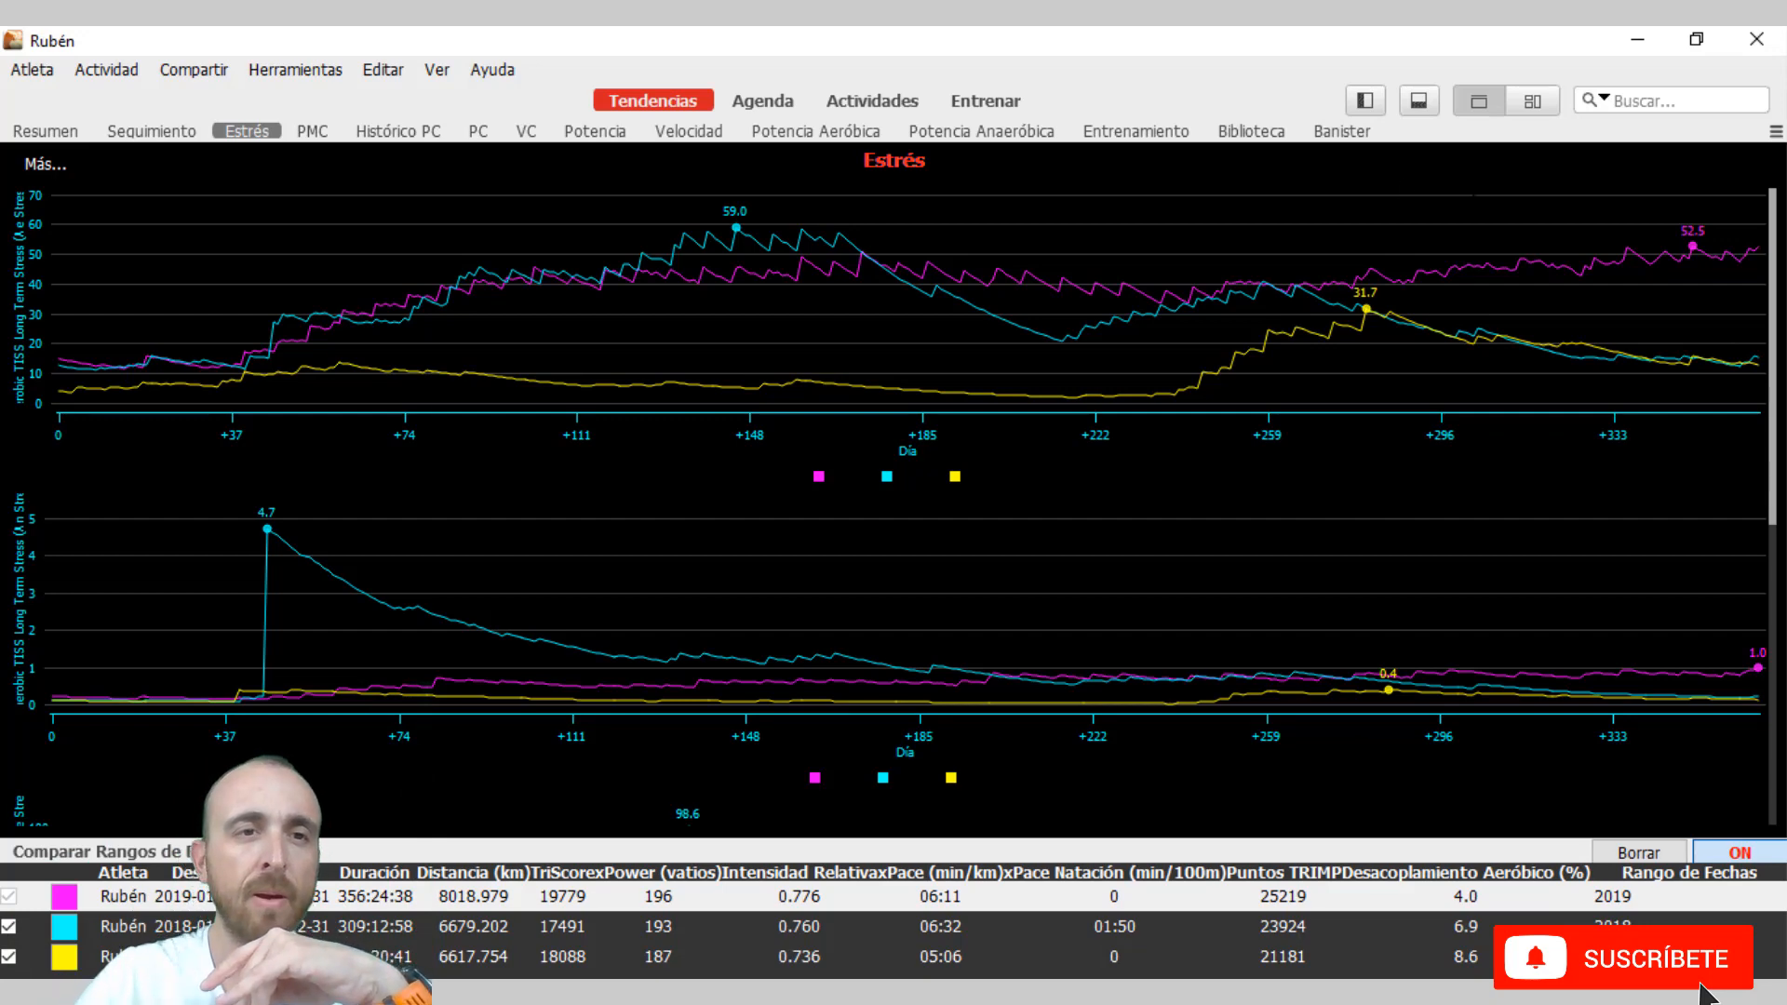
pyautogui.click(332, 136)
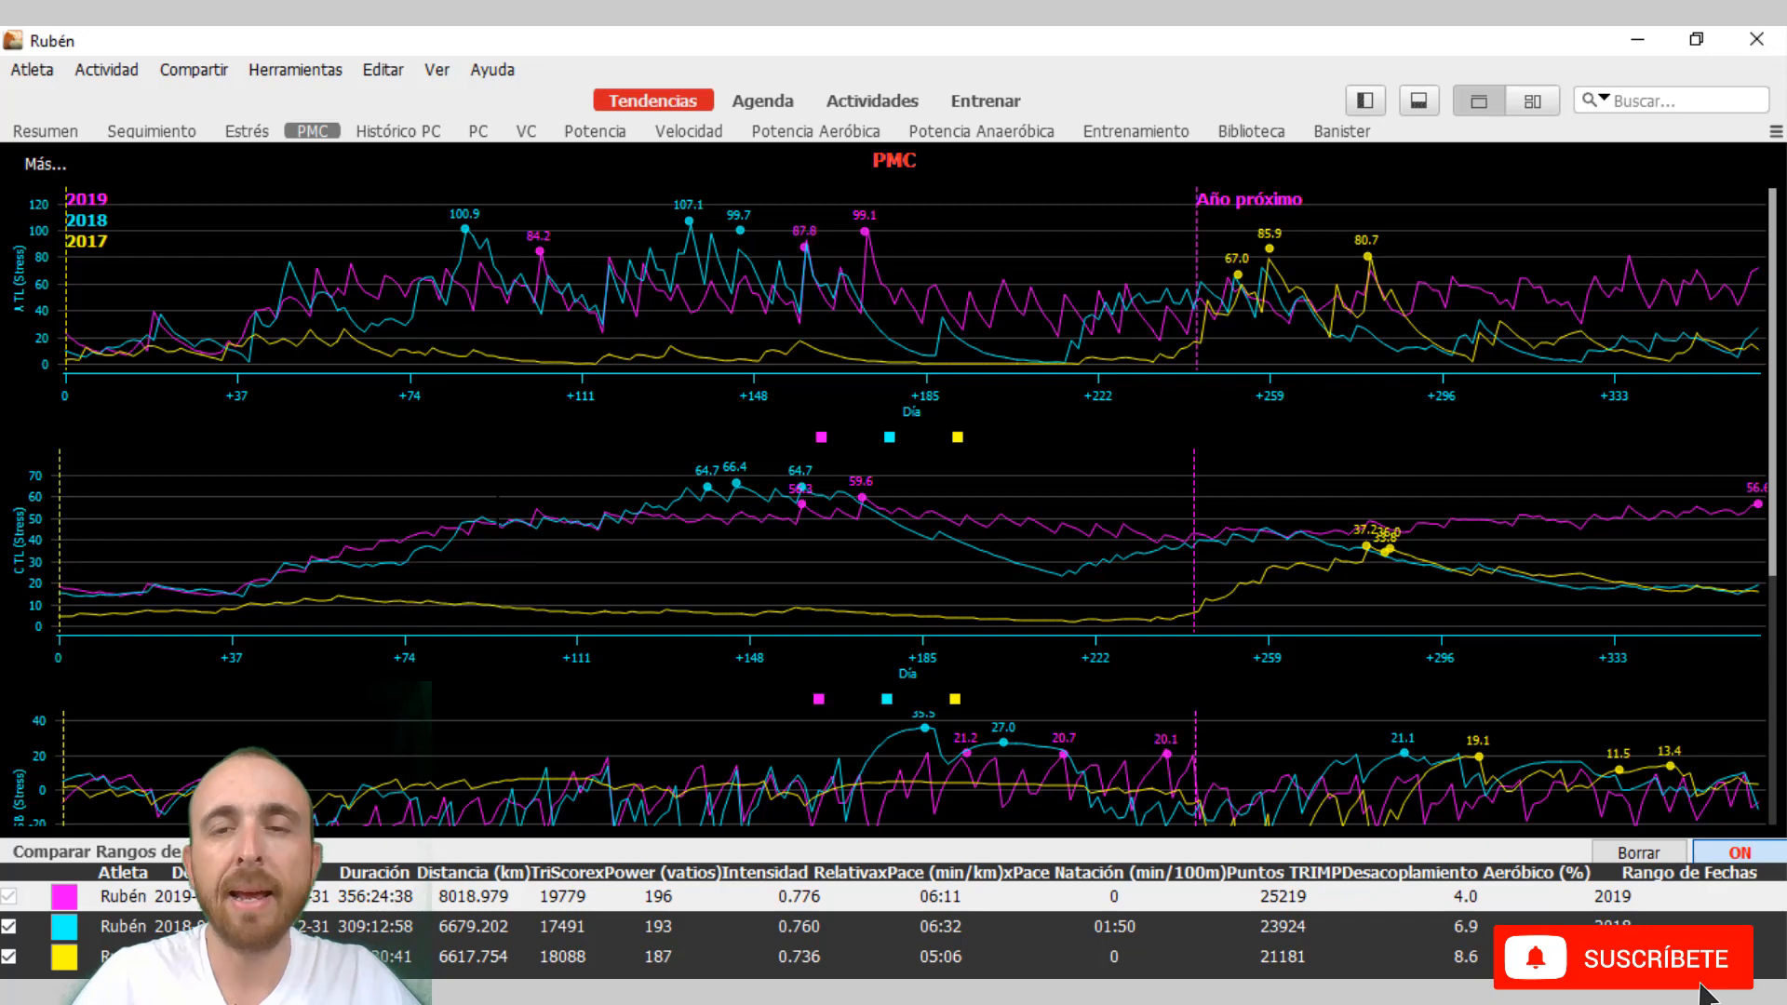
# Examine the PMC charts for the compared years and view the same years in the VC and Potencia charts.
pyautogui.scroll(-2, 605, 484)
pyautogui.scroll(2, 606, 484)
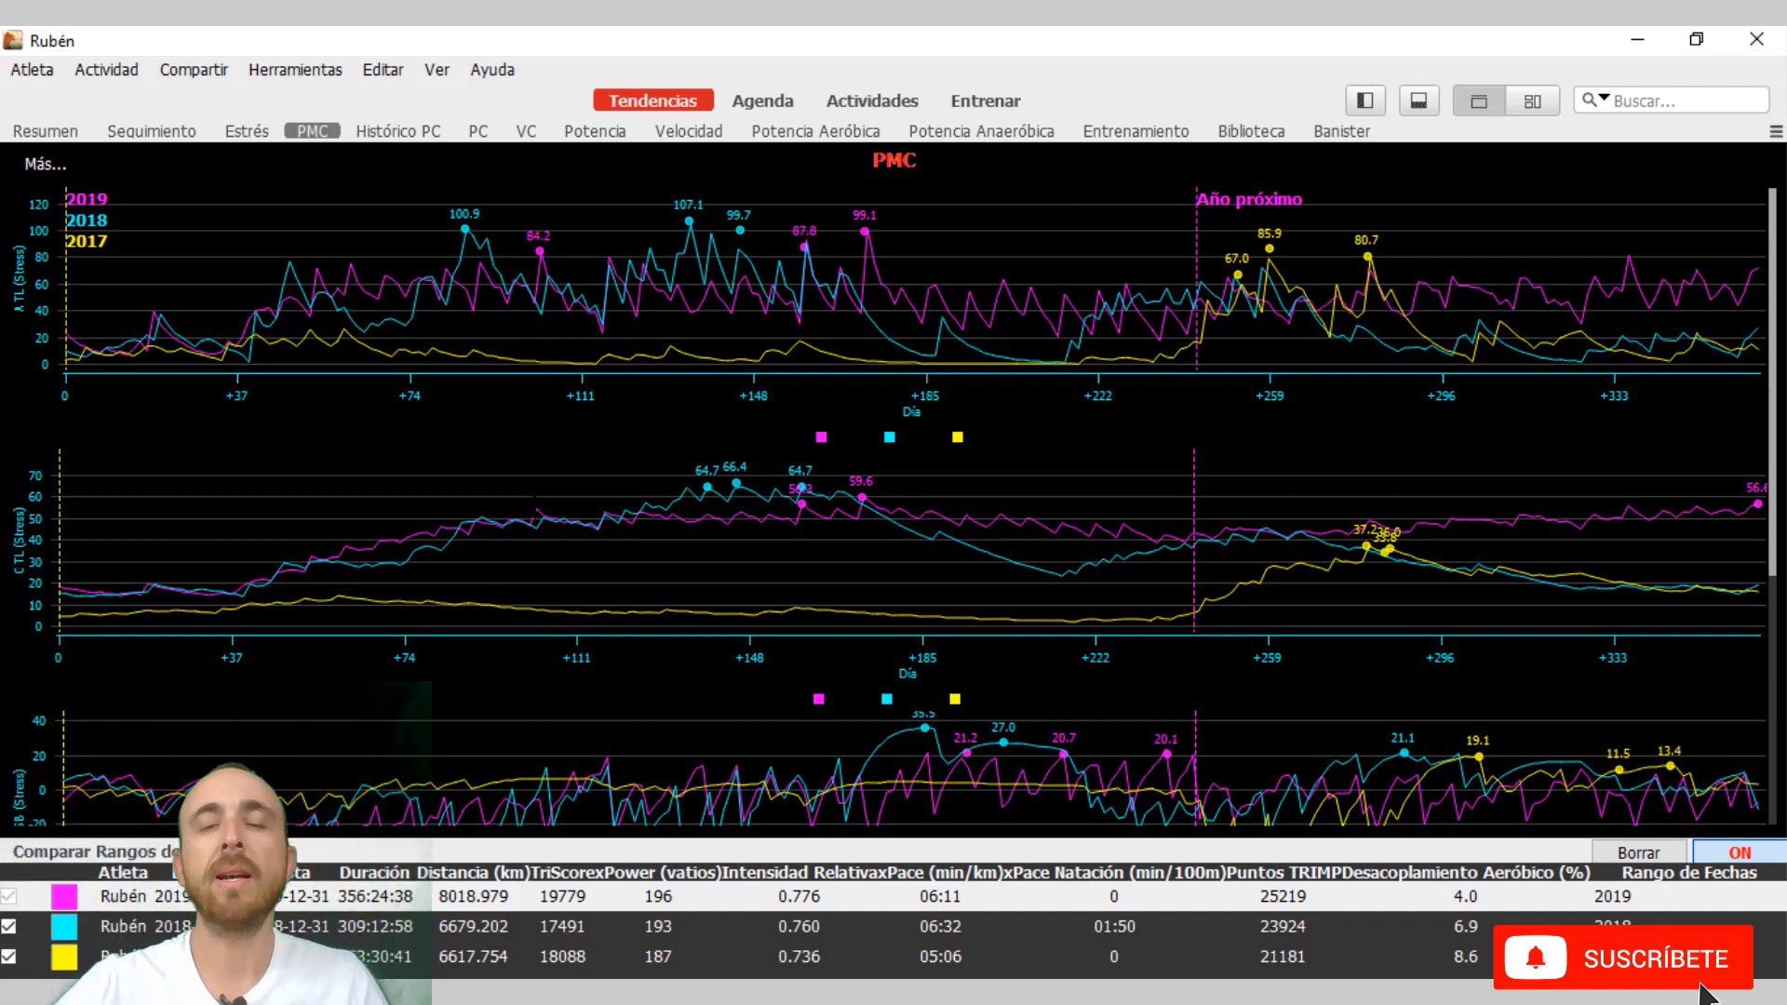
pyautogui.moveTo(534, 506)
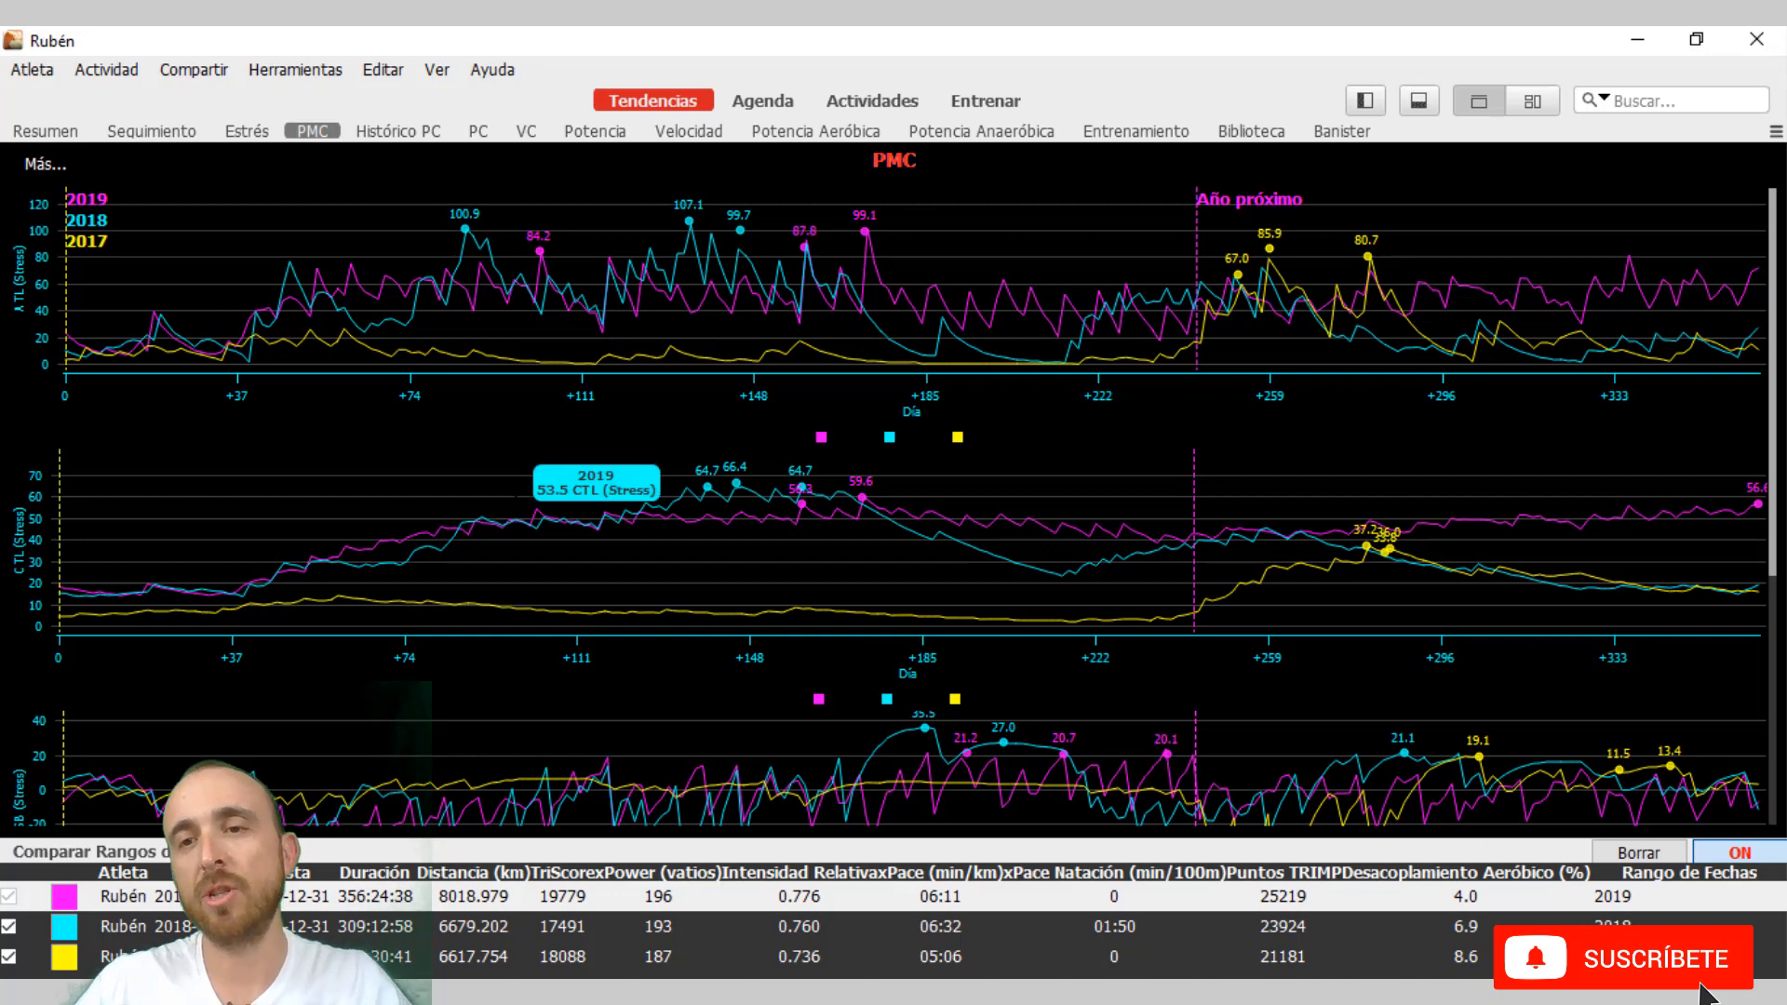
pyautogui.moveTo(403, 201)
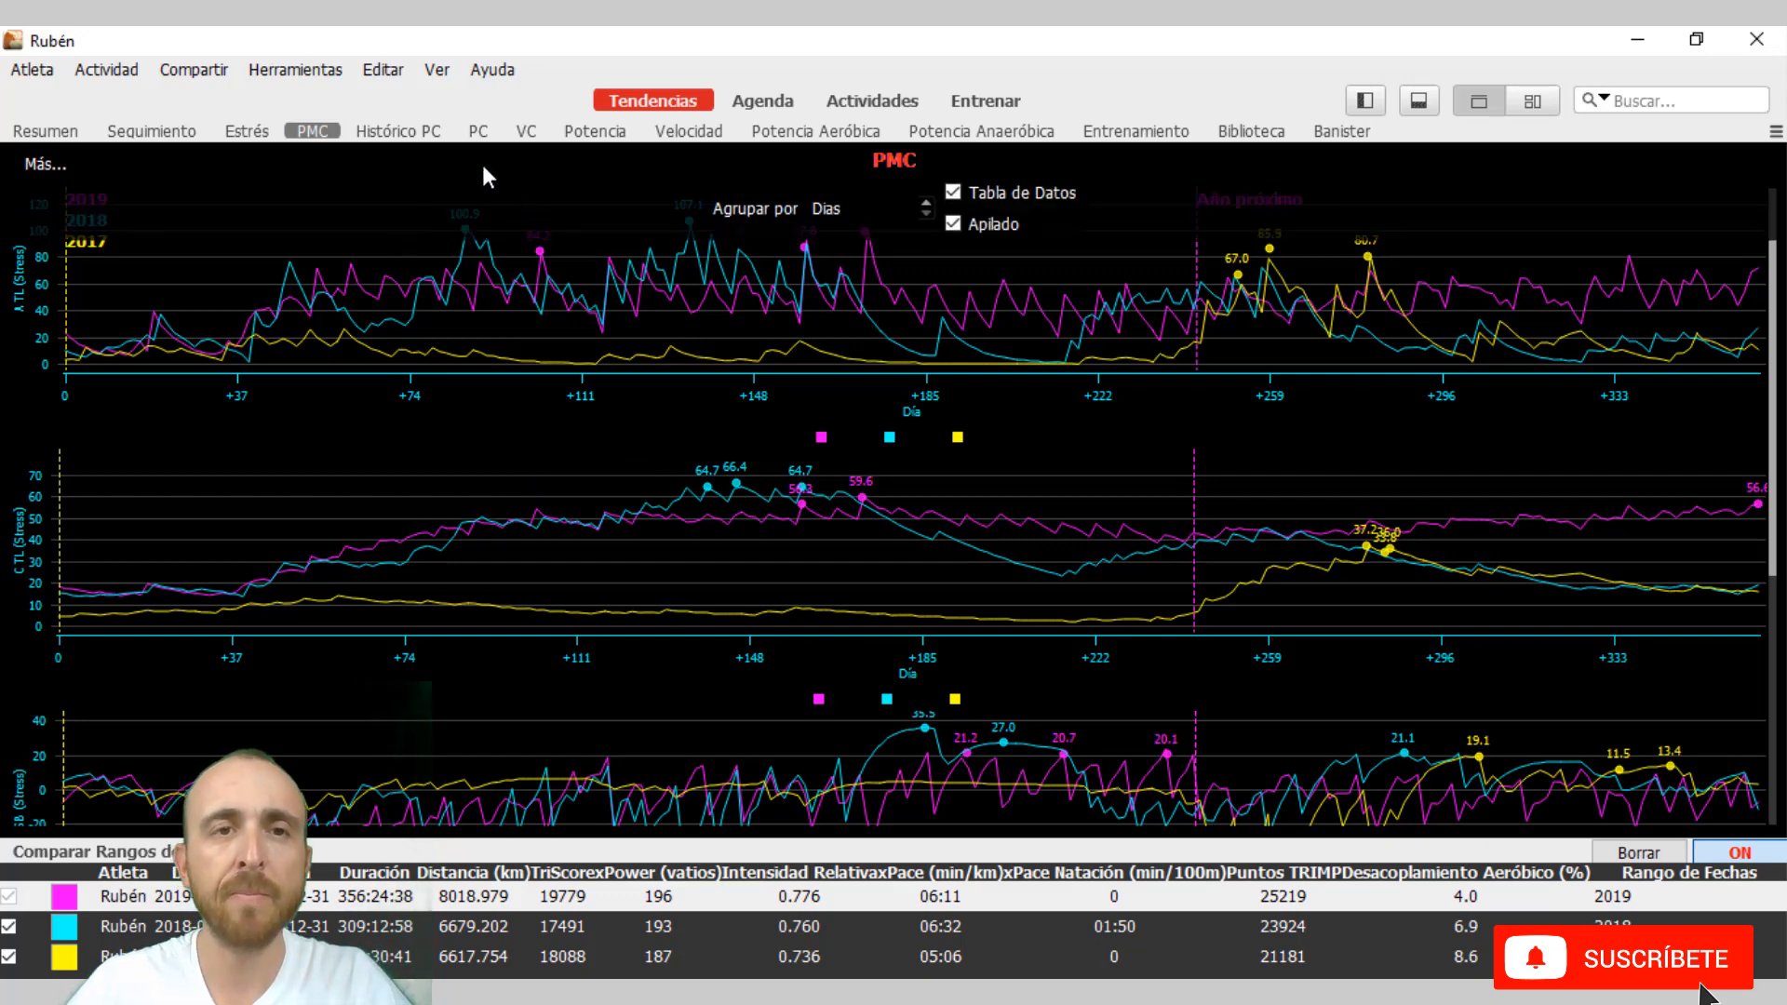
pyautogui.click(527, 131)
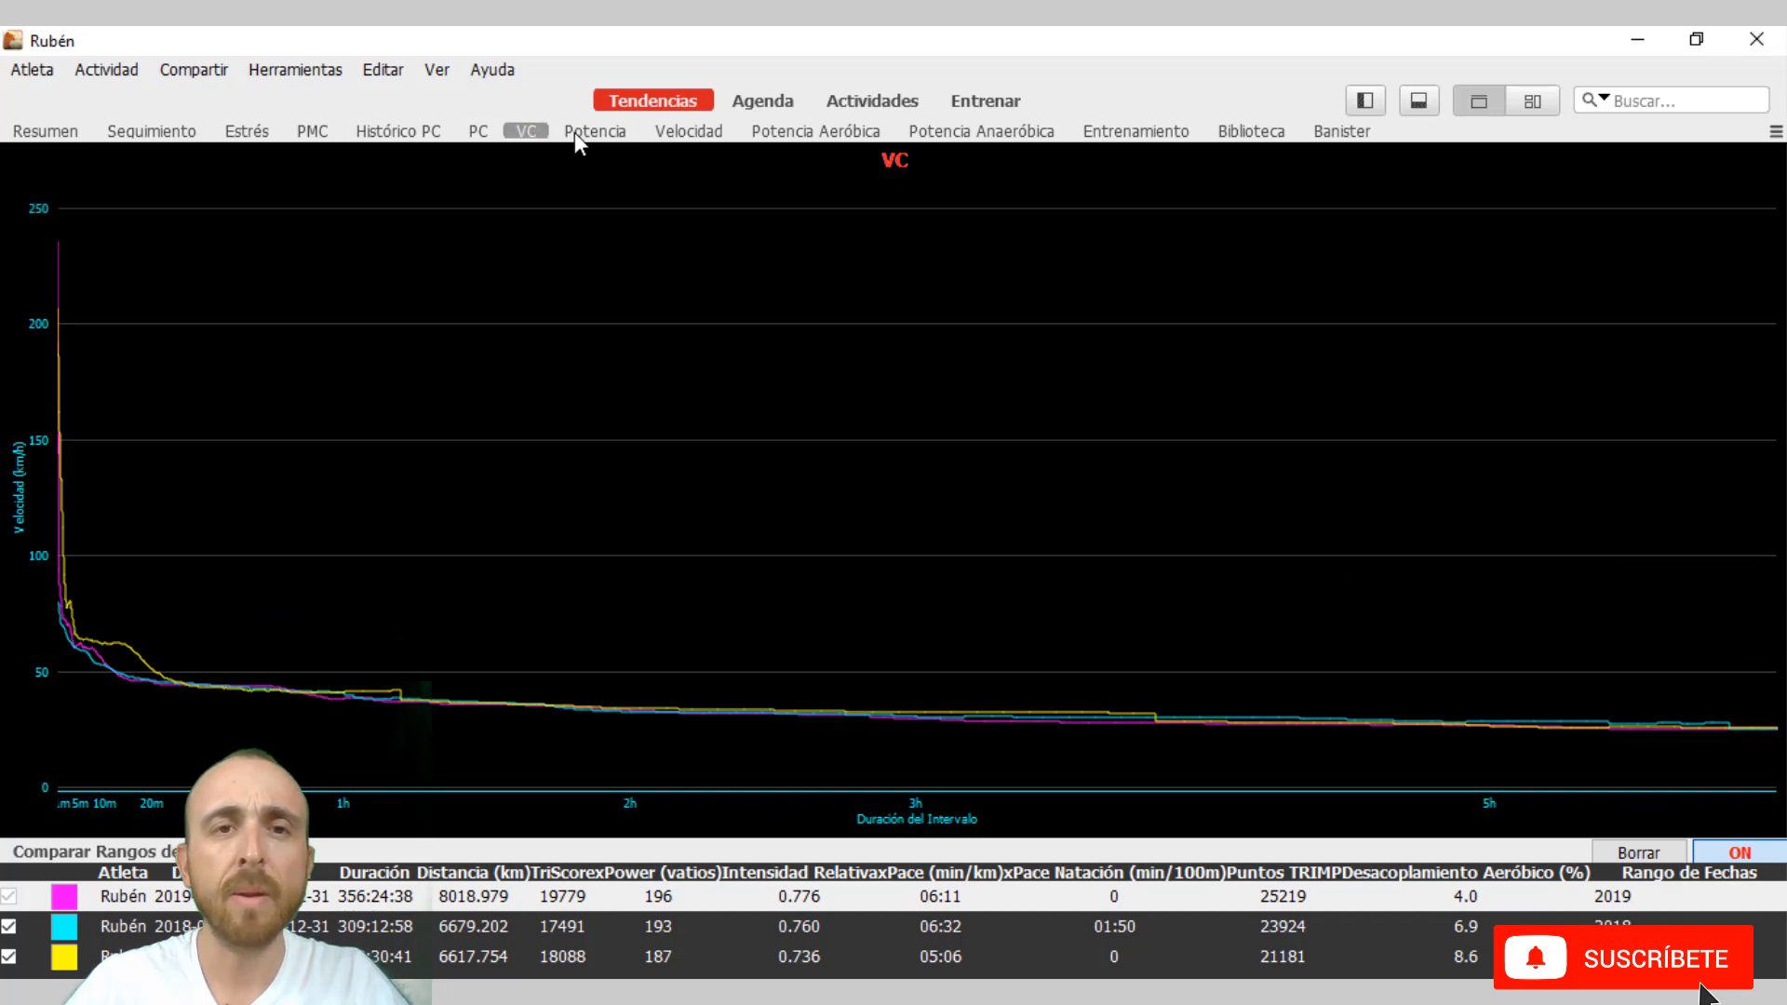
pyautogui.click(577, 133)
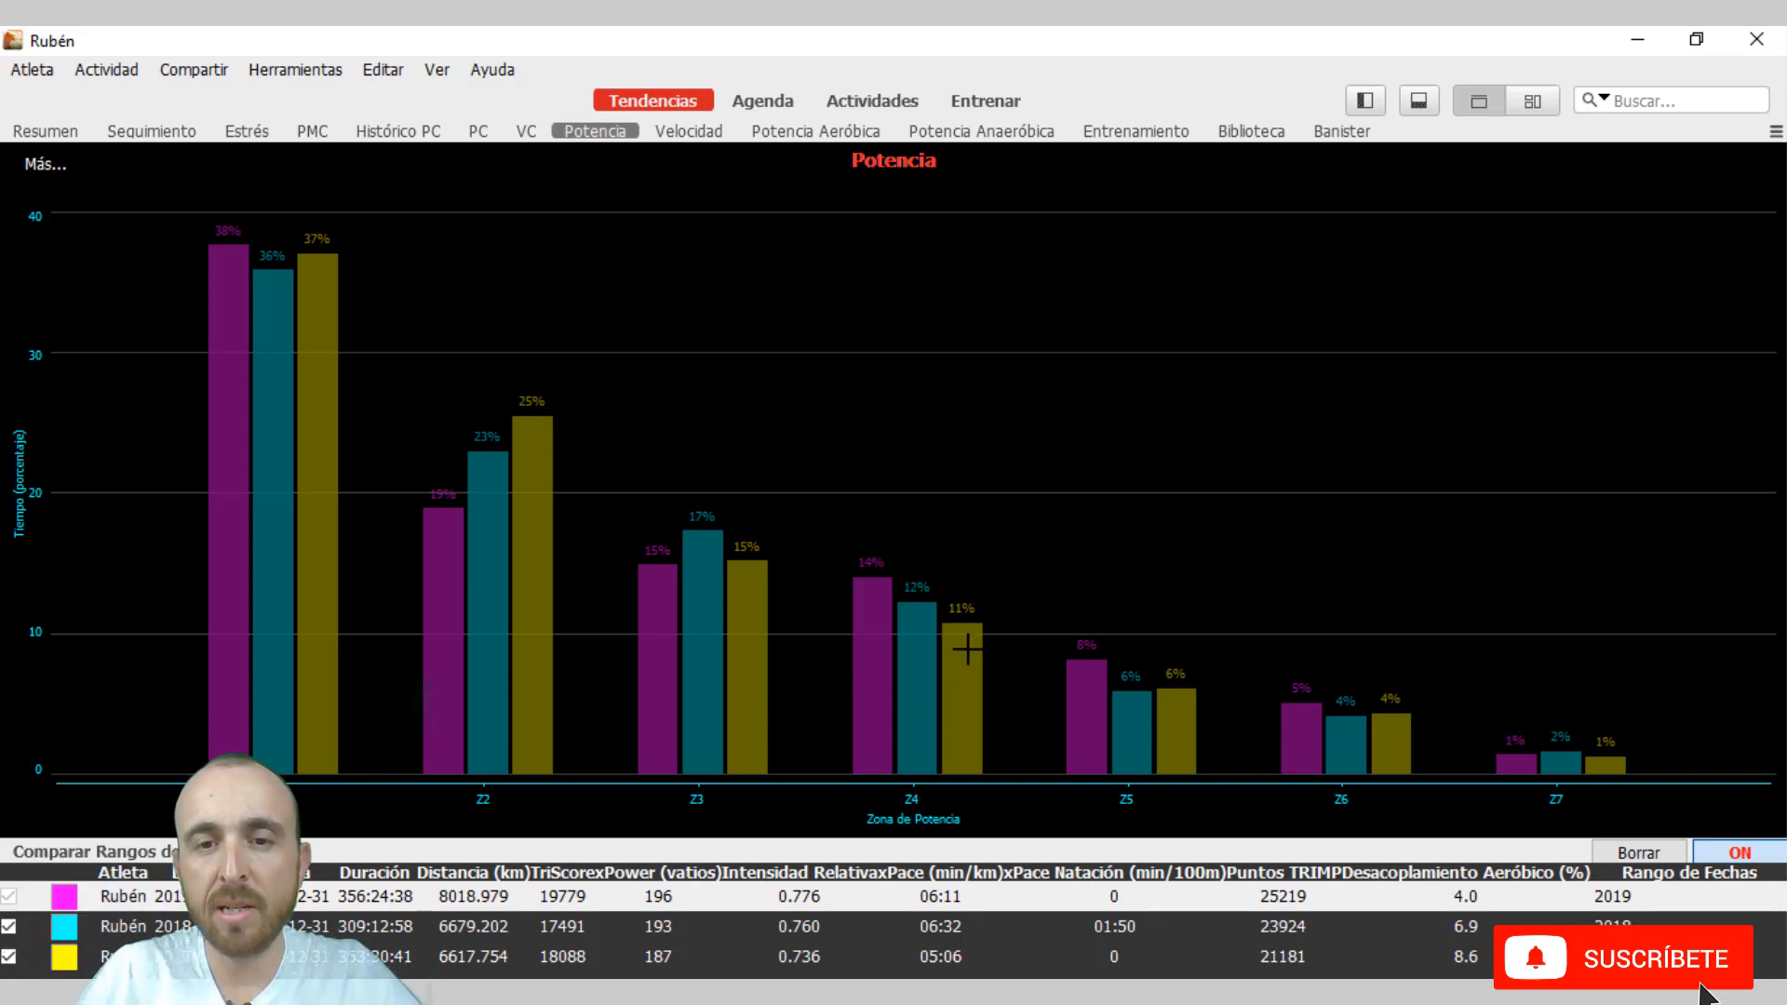
pyautogui.moveTo(932, 620)
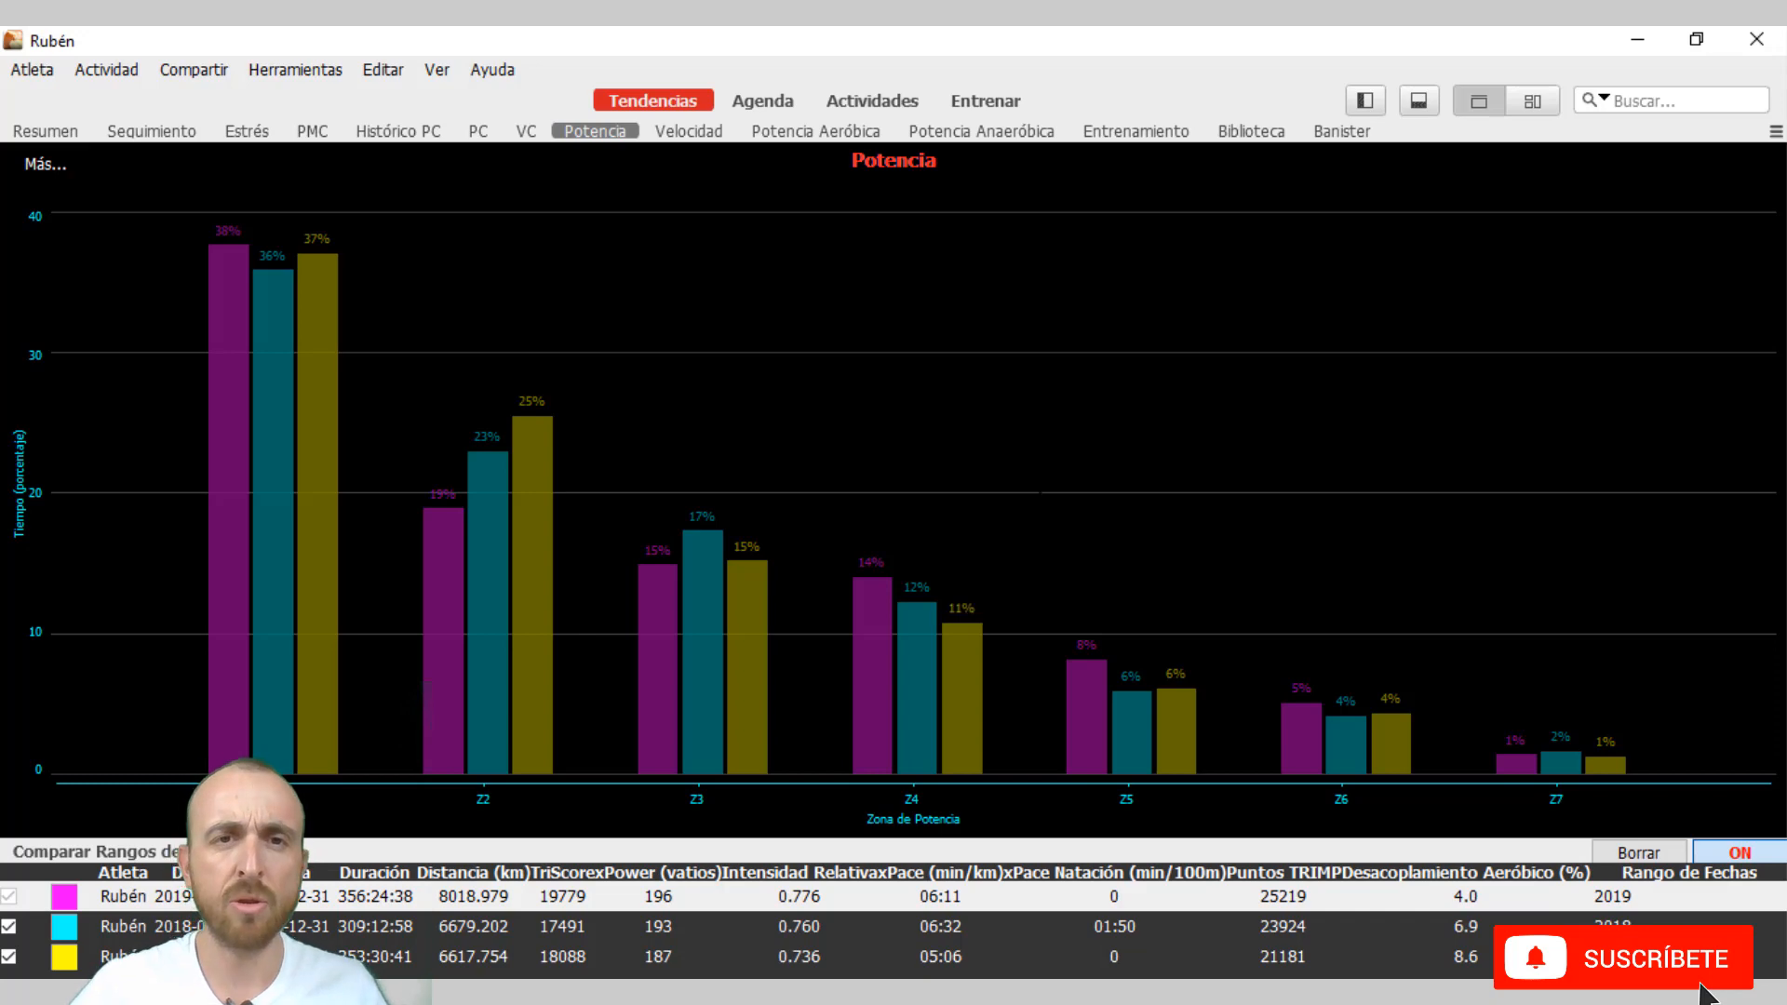
# Compare the Potencia Aeróbica and Potencia Anaeróbica charts of the three years, alternating between the two views.
pyautogui.click(815, 131)
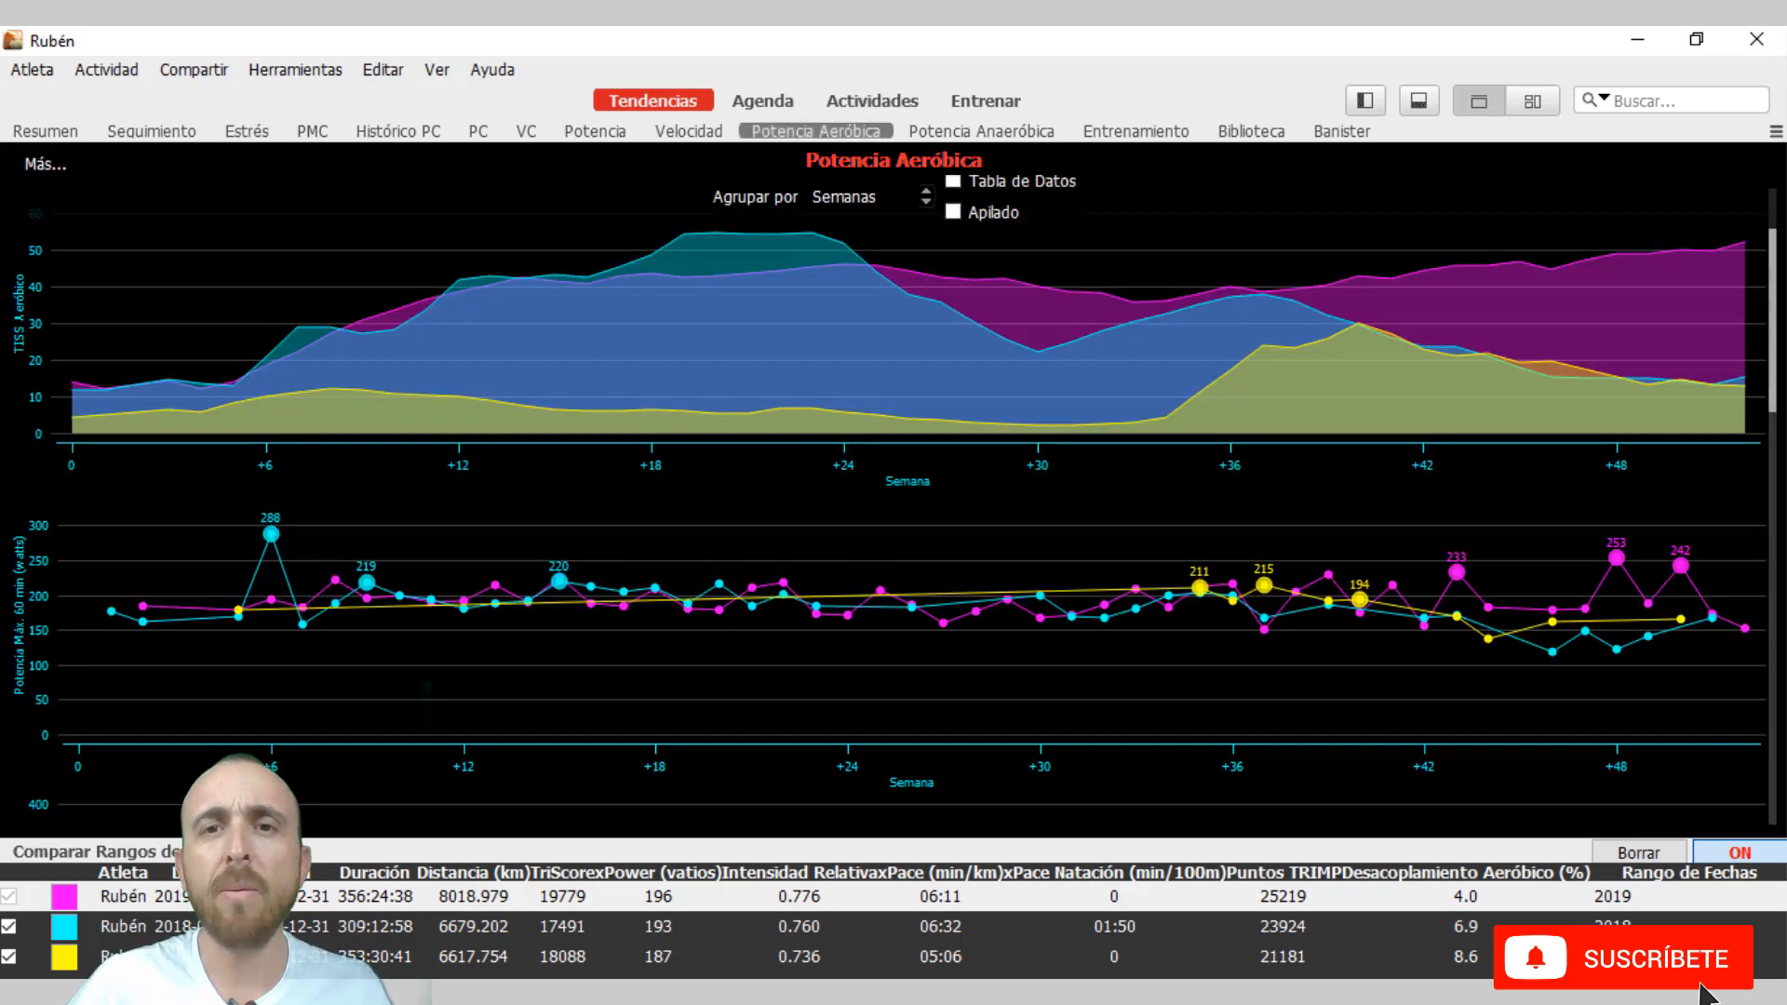
pyautogui.click(993, 136)
pyautogui.click(827, 132)
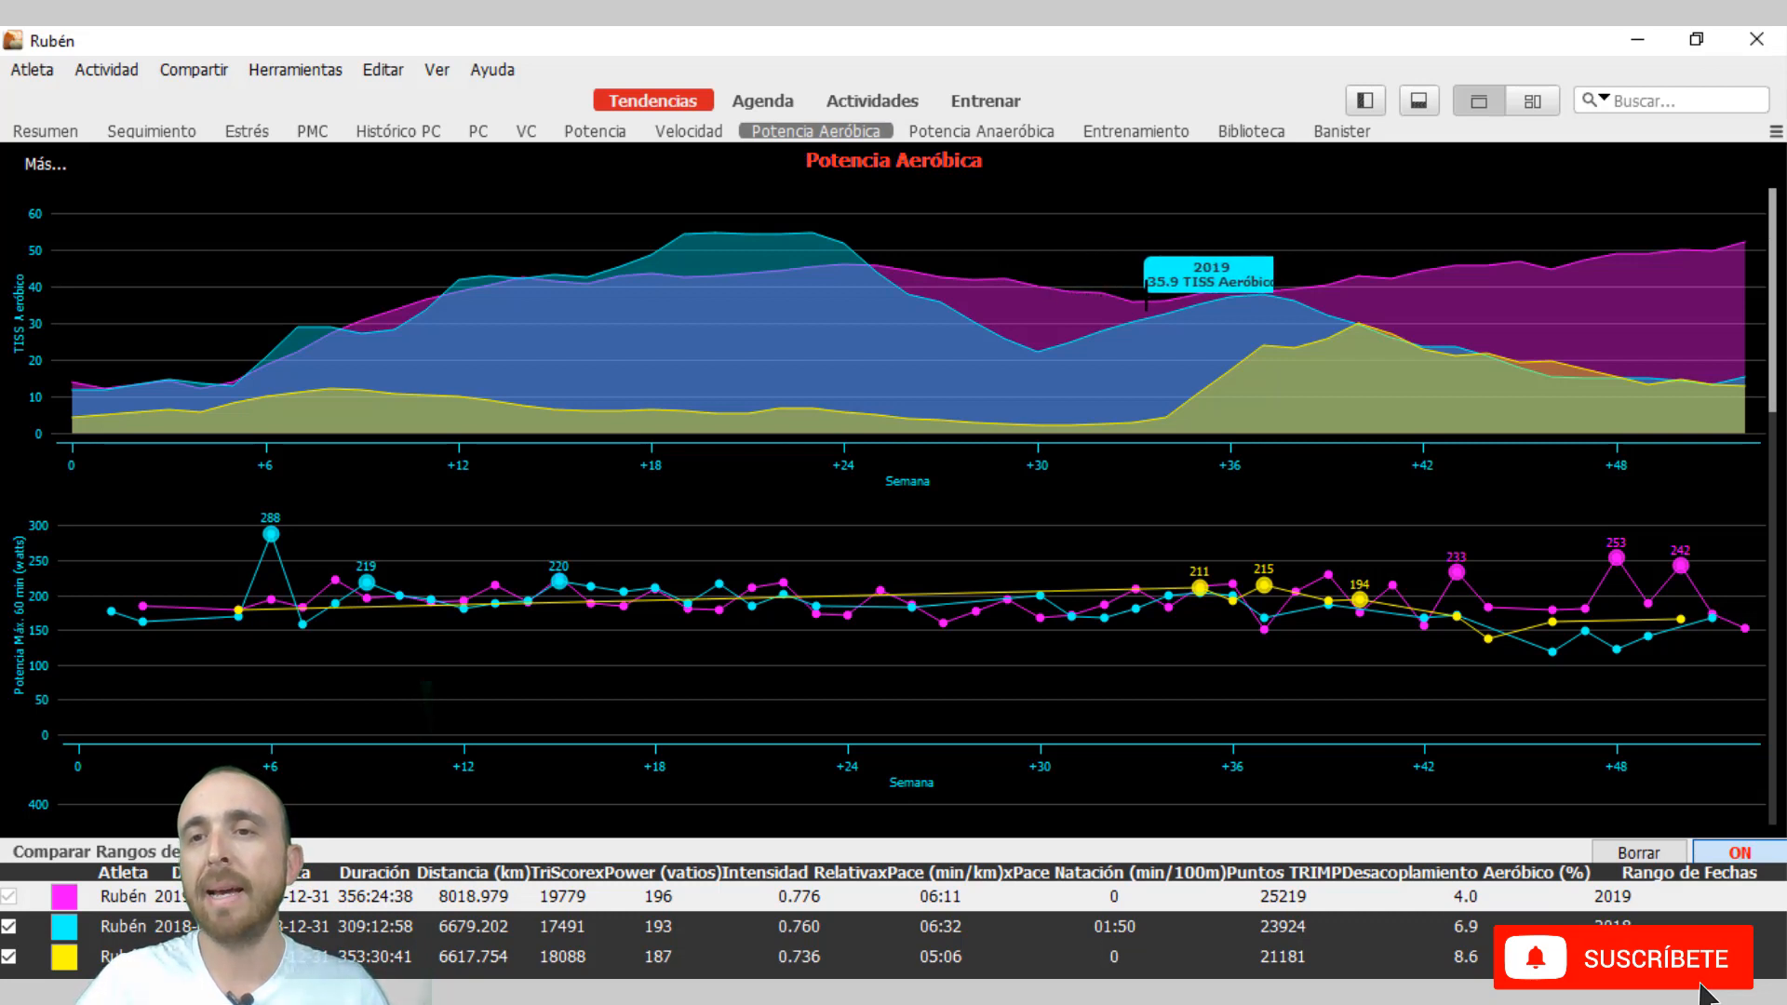
pyautogui.moveTo(1170, 296)
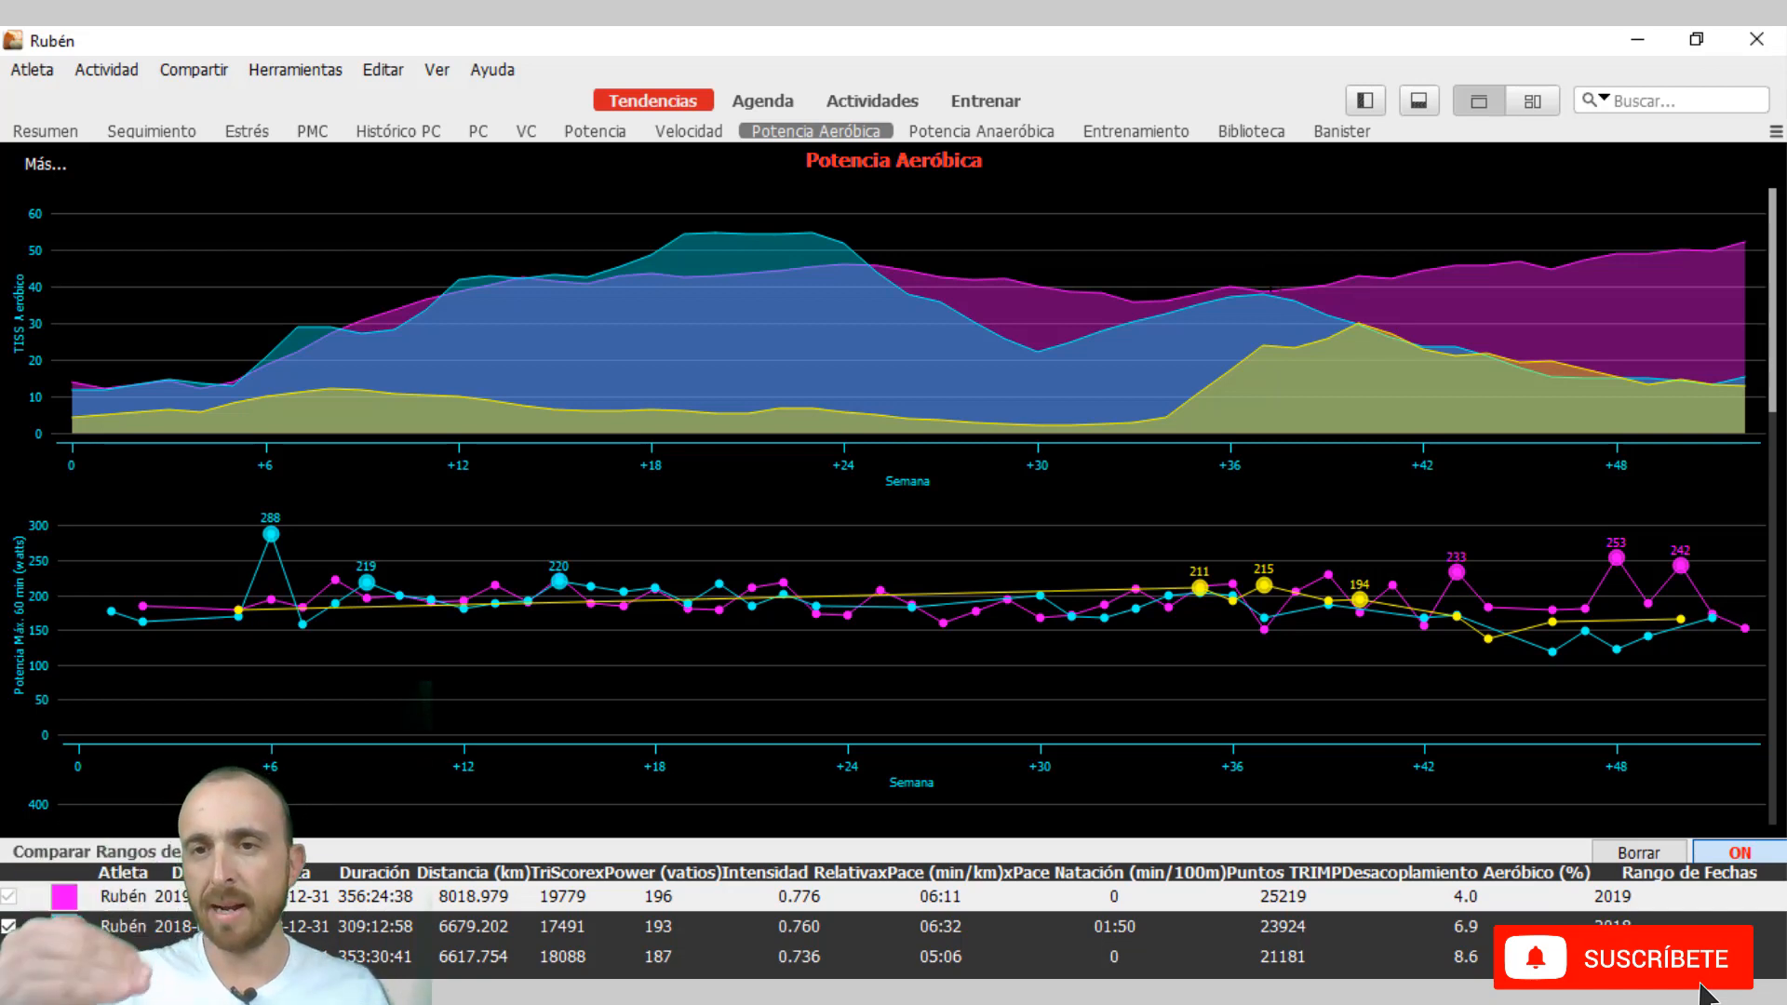
pyautogui.moveTo(1521, 269)
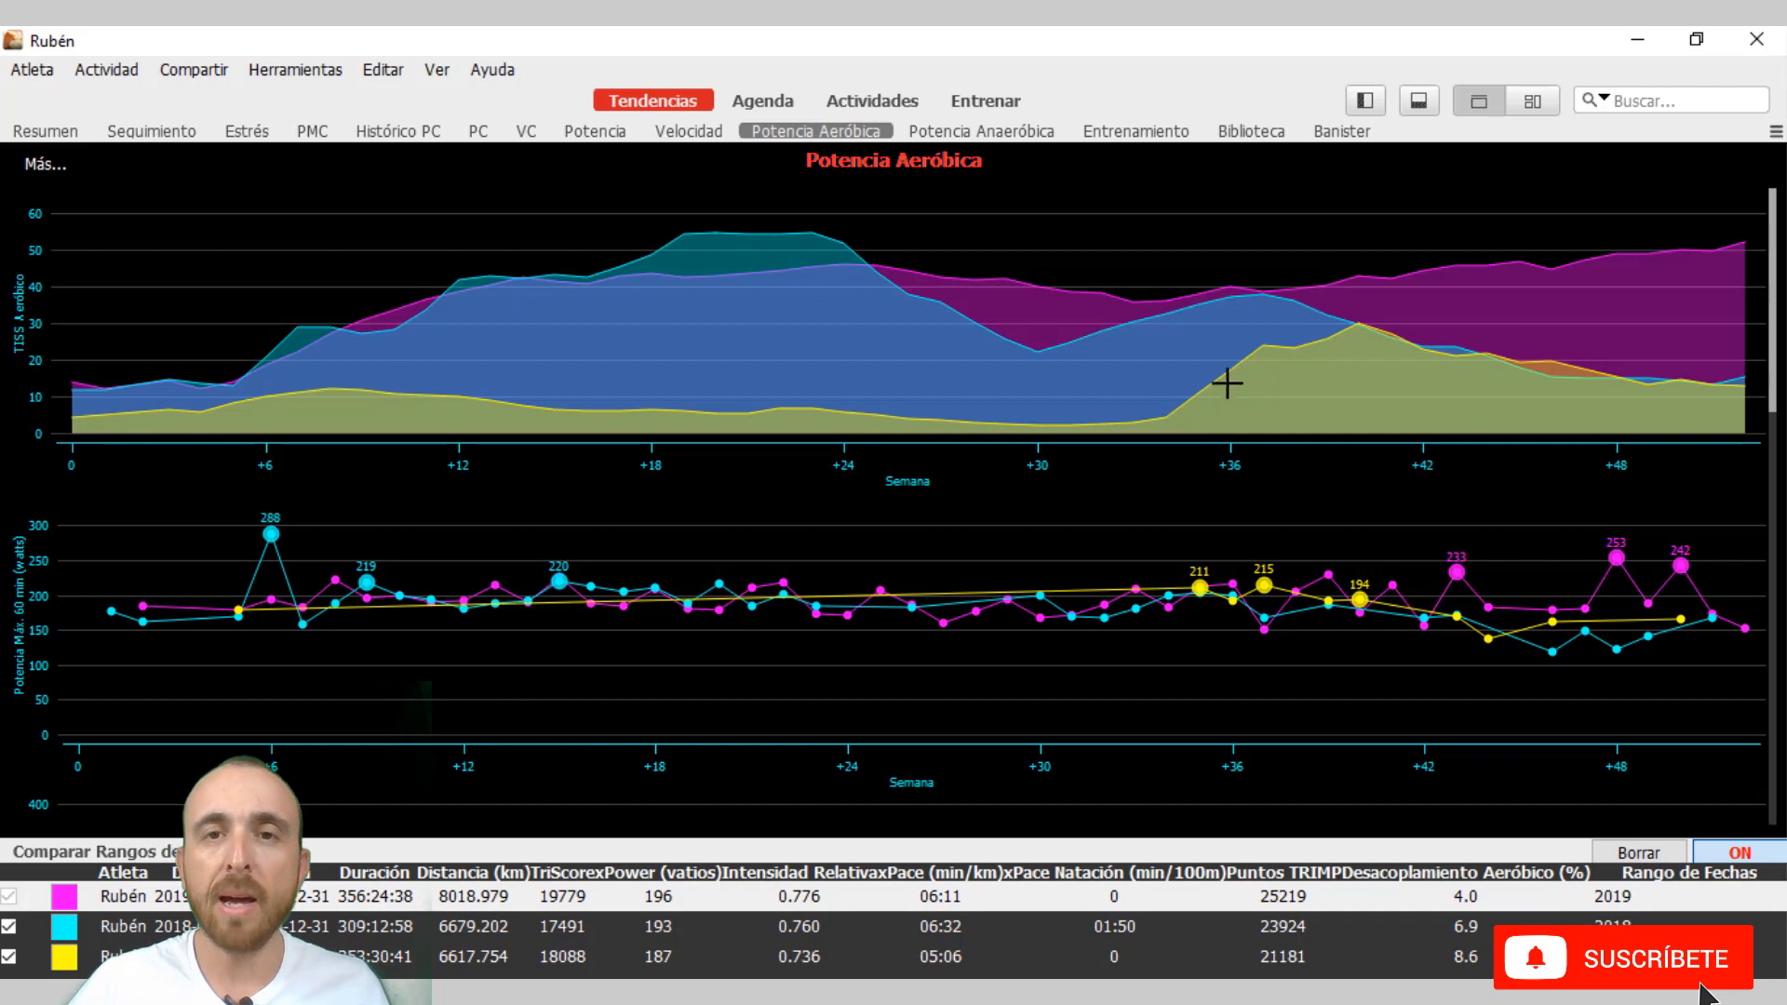
pyautogui.click(993, 137)
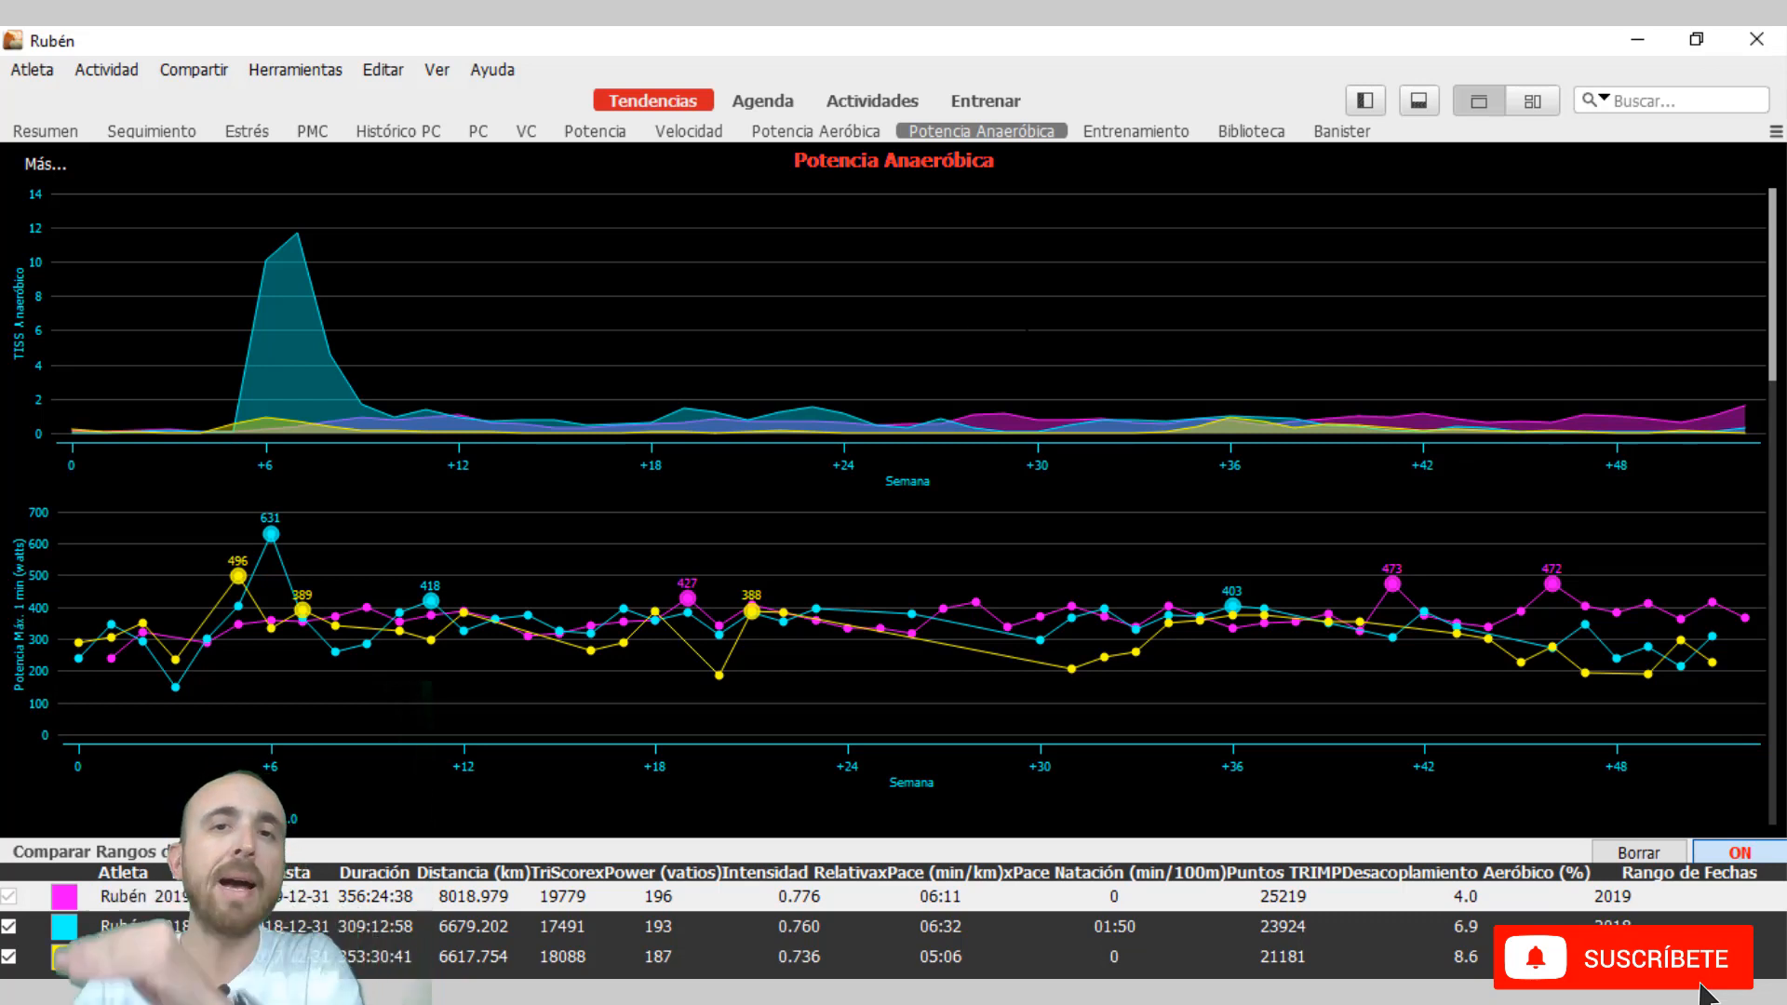
pyautogui.click(816, 131)
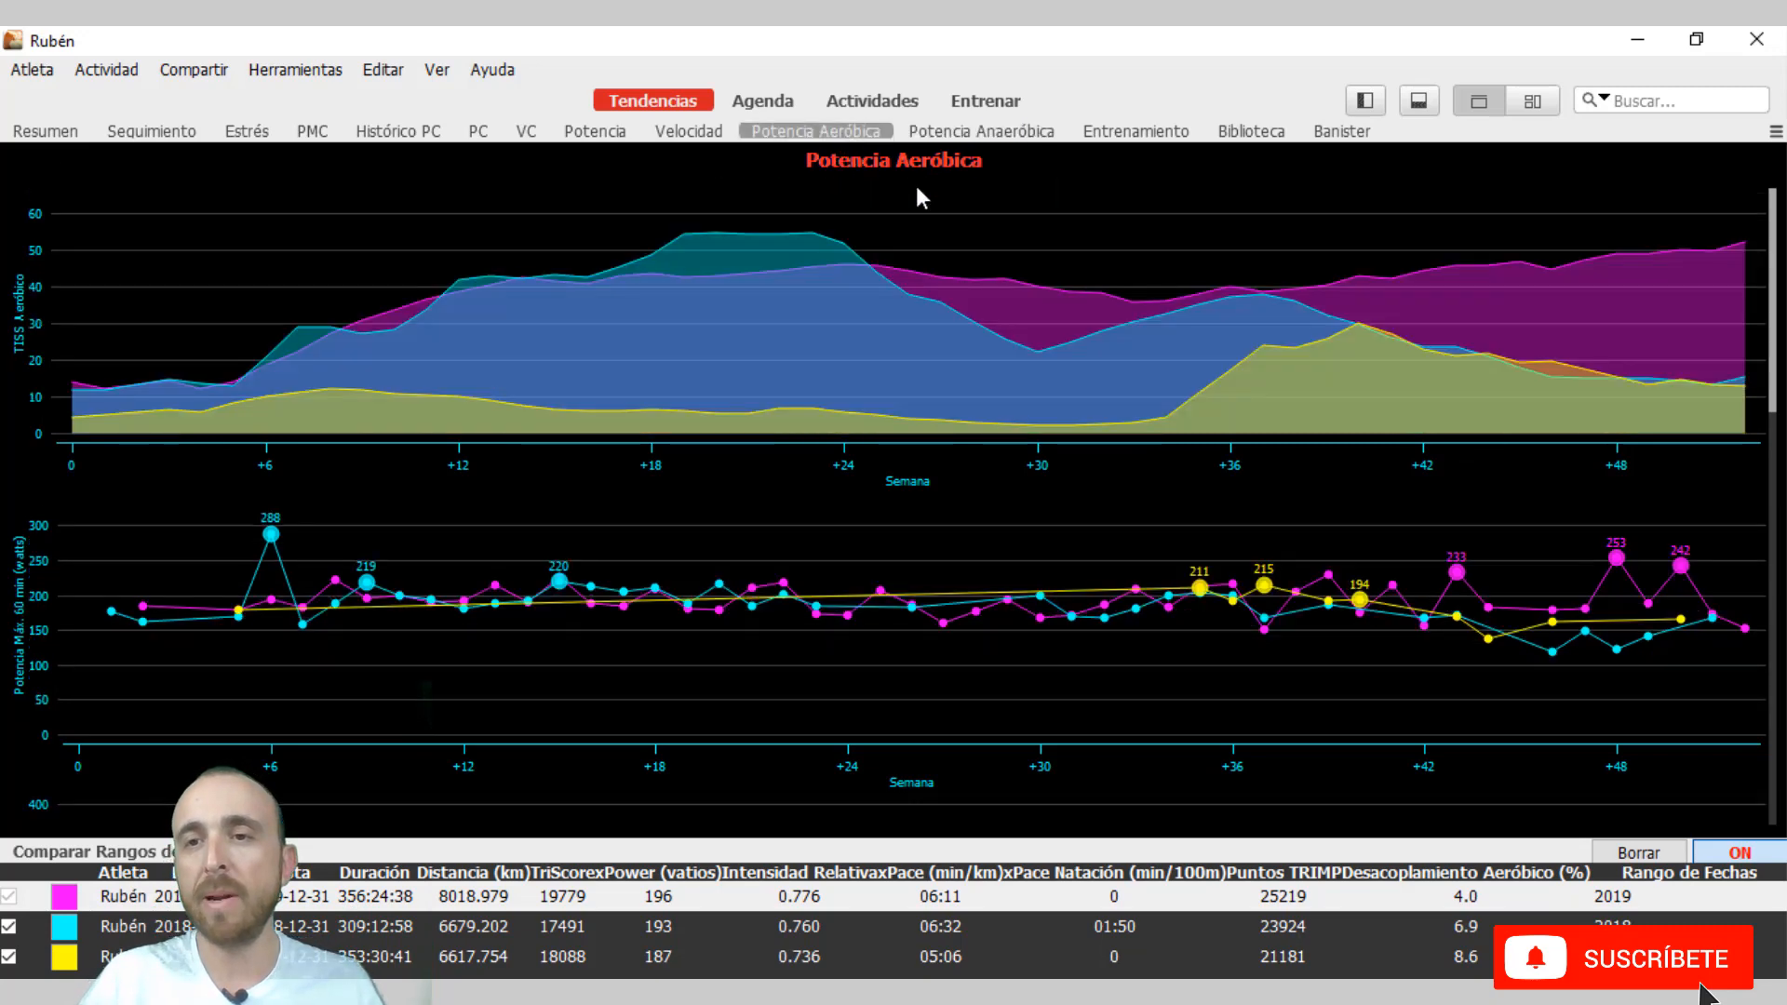
pyautogui.click(981, 131)
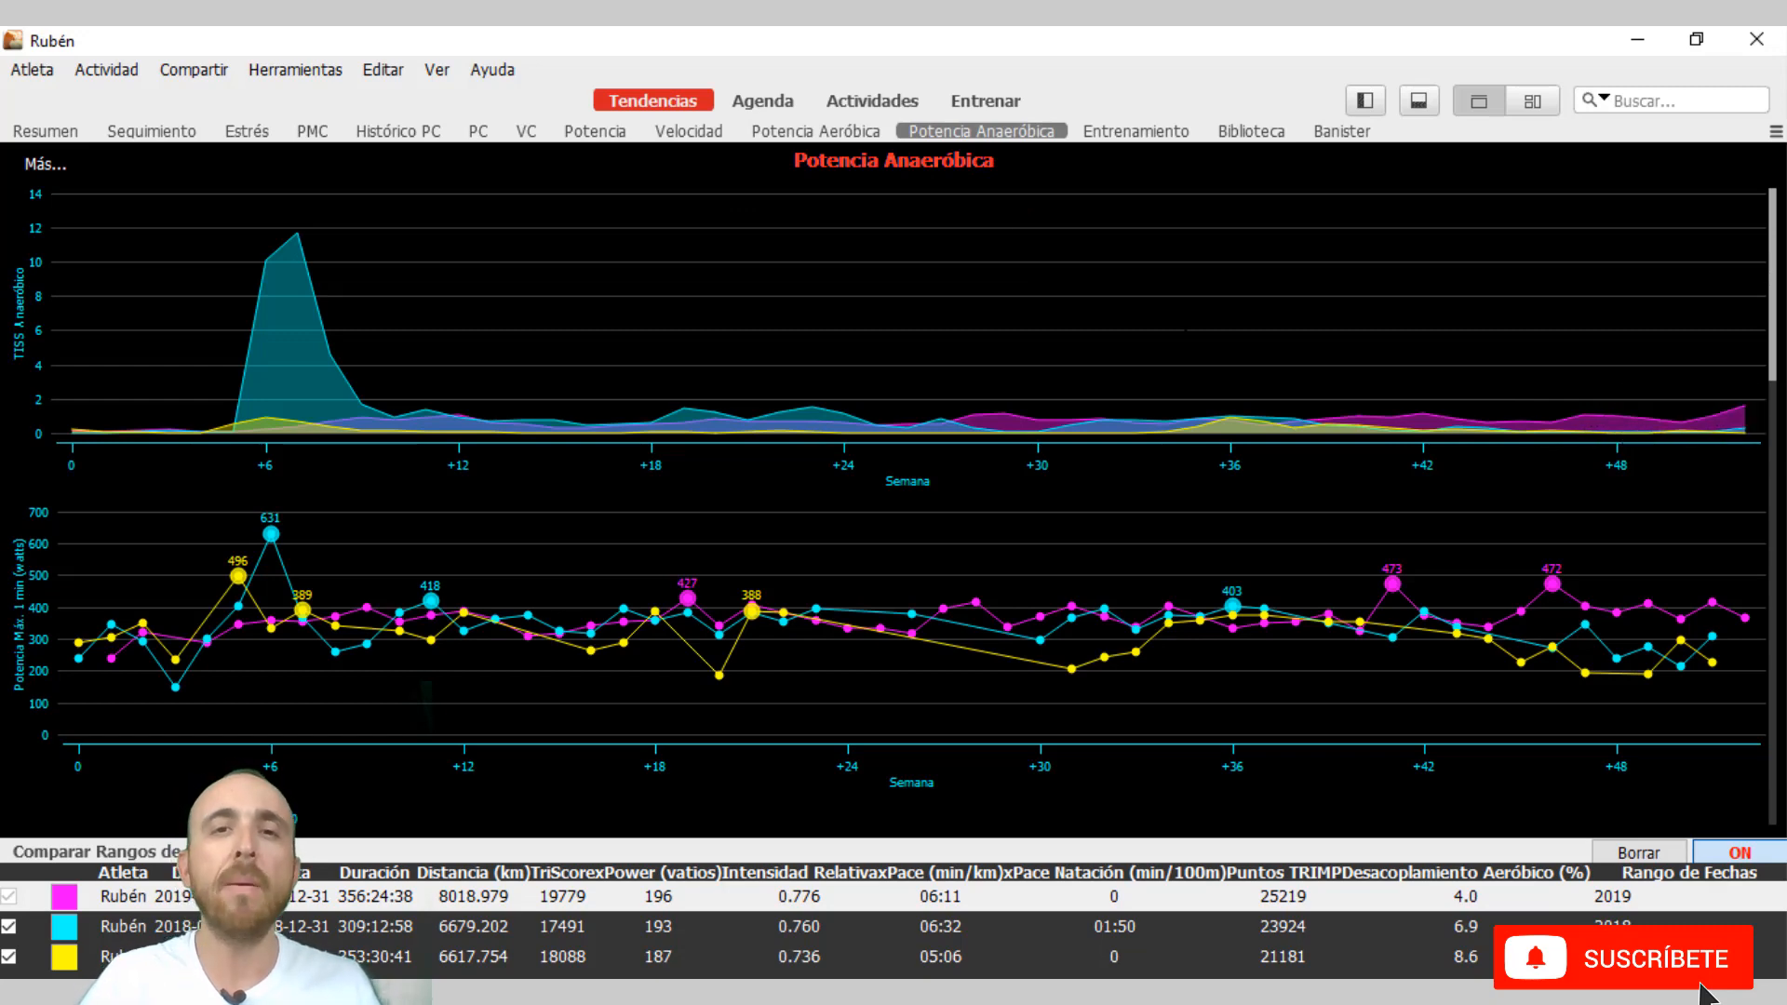
pyautogui.click(871, 136)
pyautogui.click(979, 135)
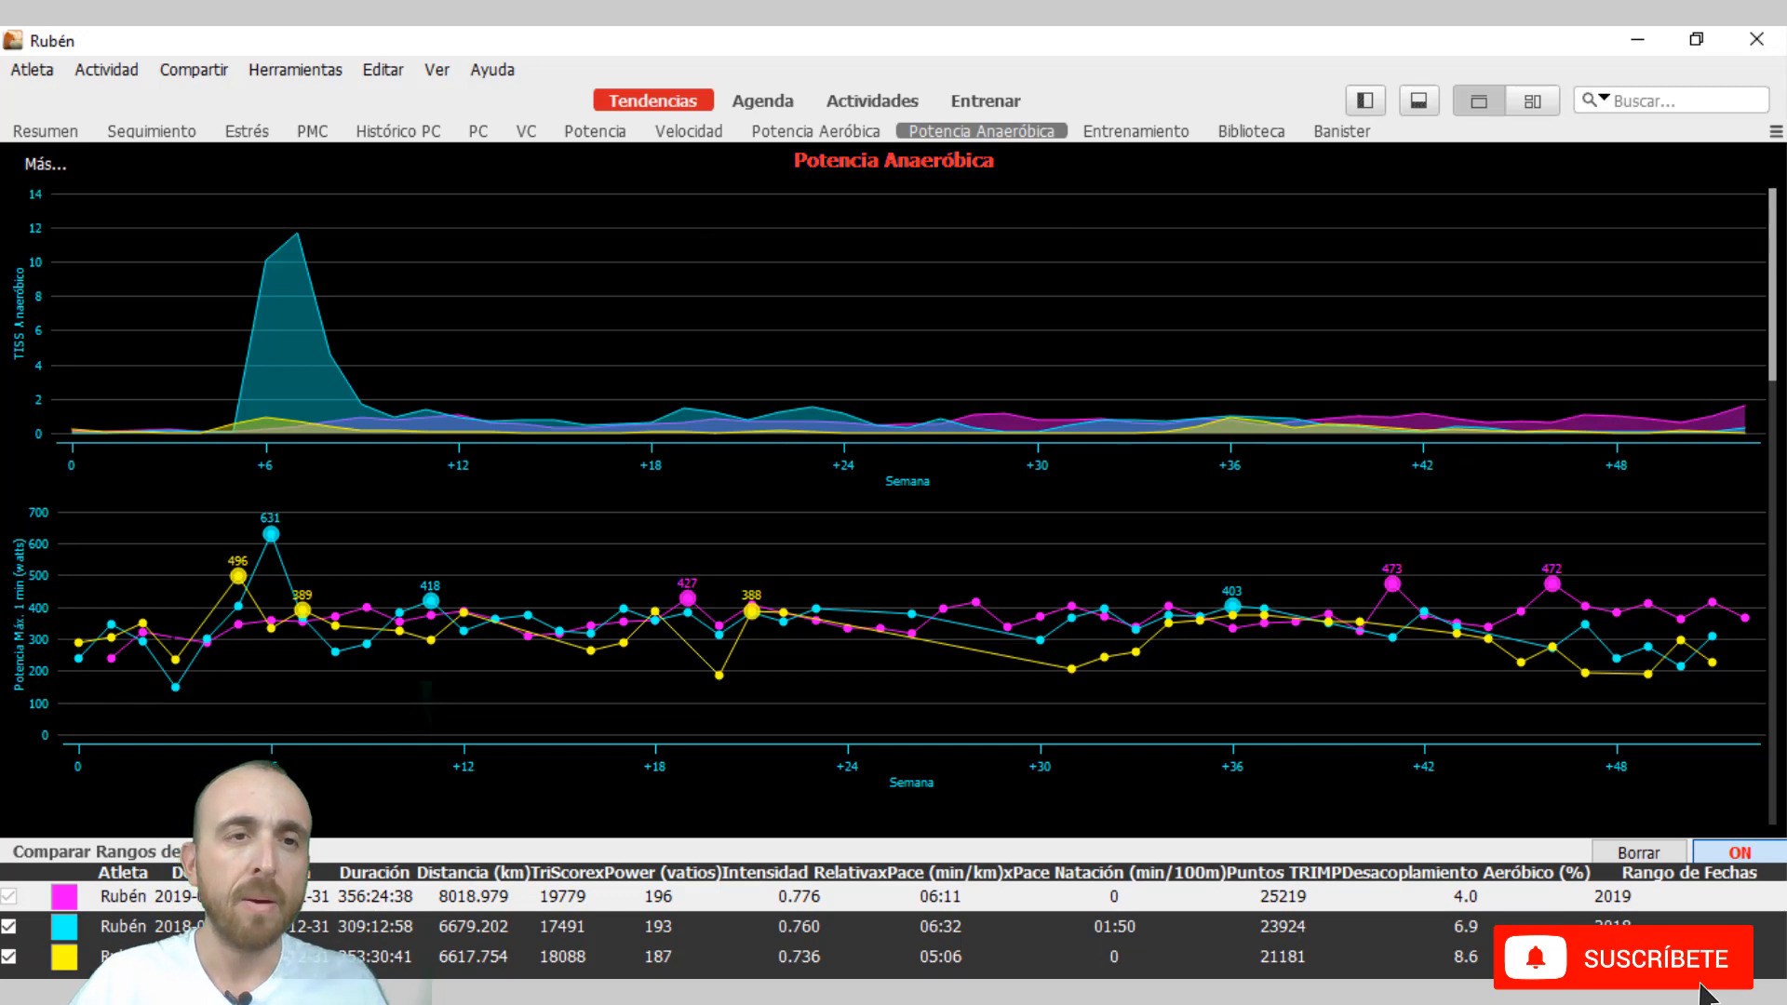
# Show the sidebar and display the Tiempo en Zonas W' chart for the compared years.
pyautogui.click(1364, 102)
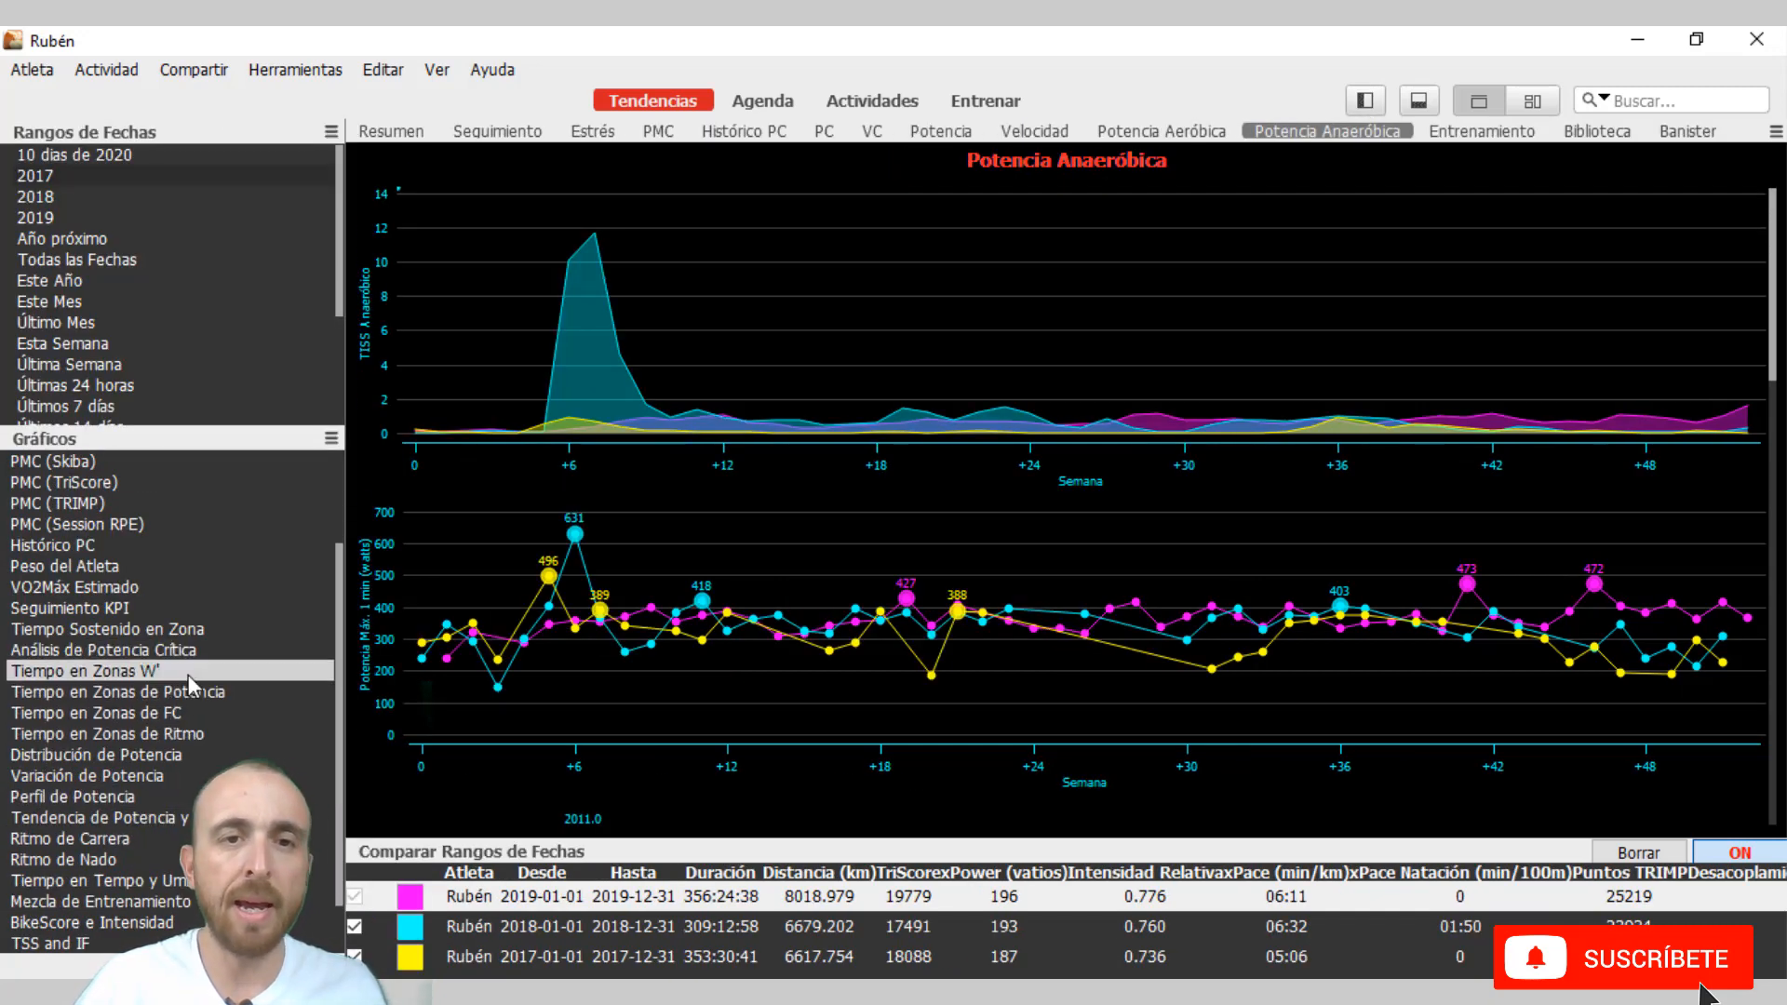
pyautogui.click(186, 671)
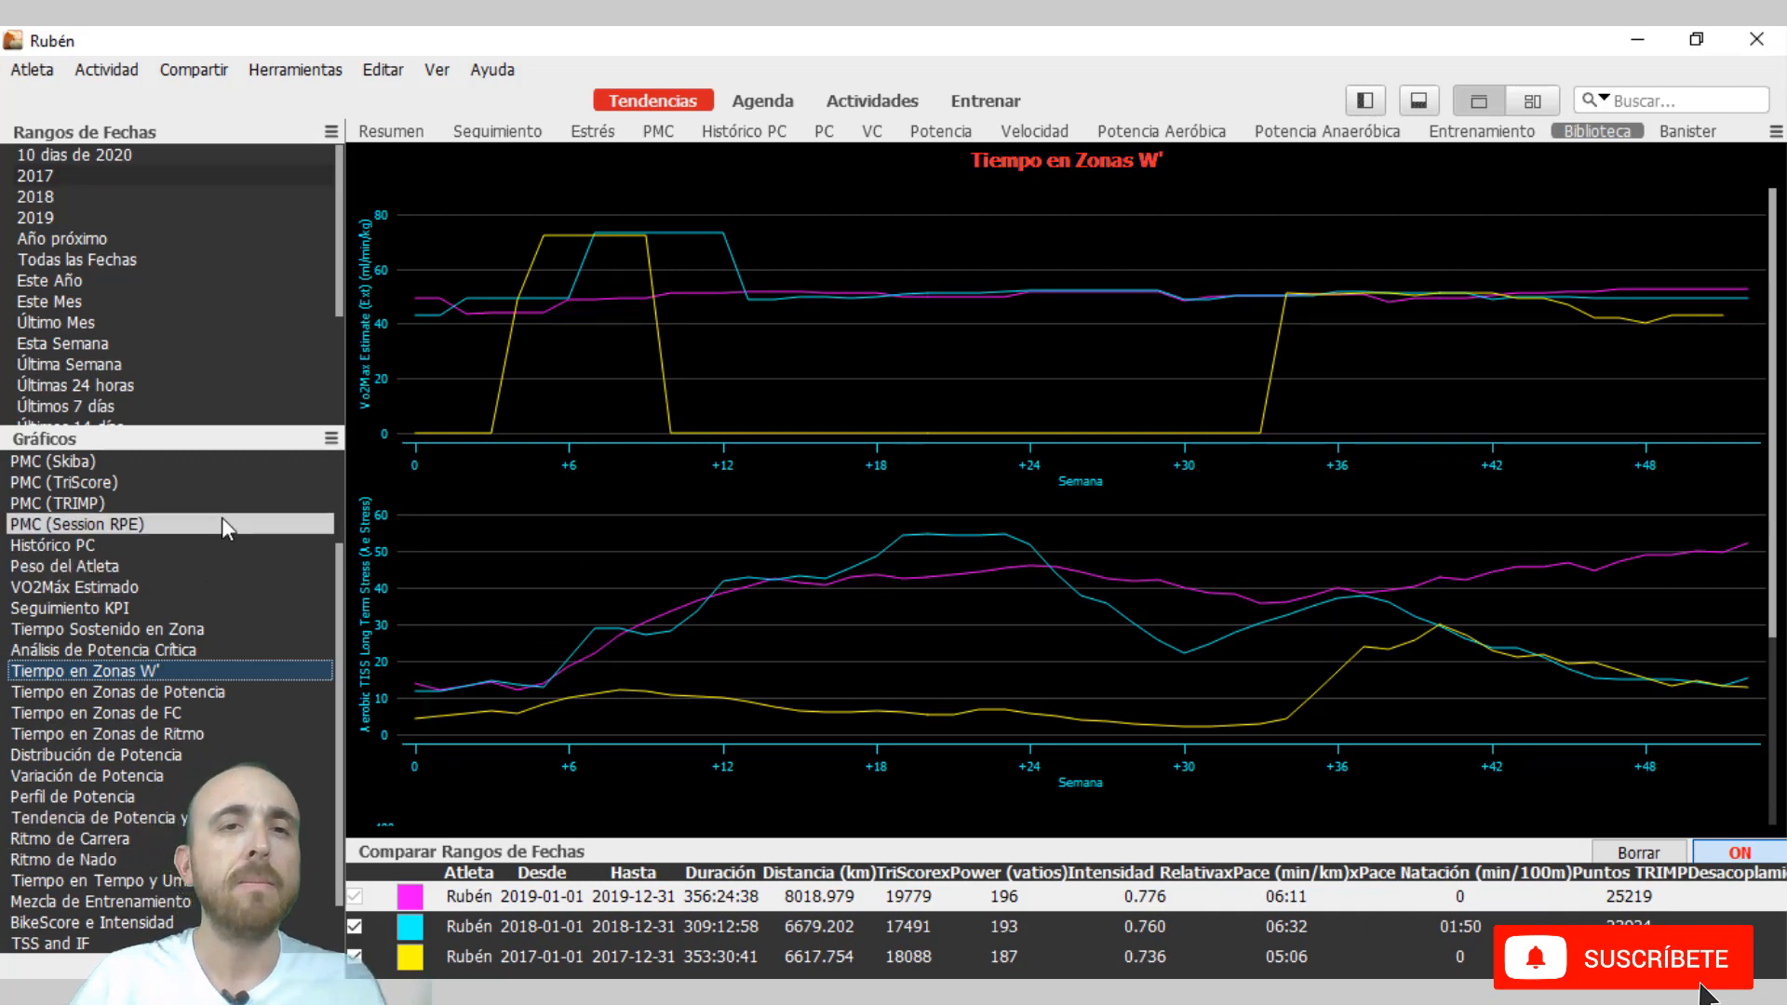
pyautogui.moveTo(695, 238)
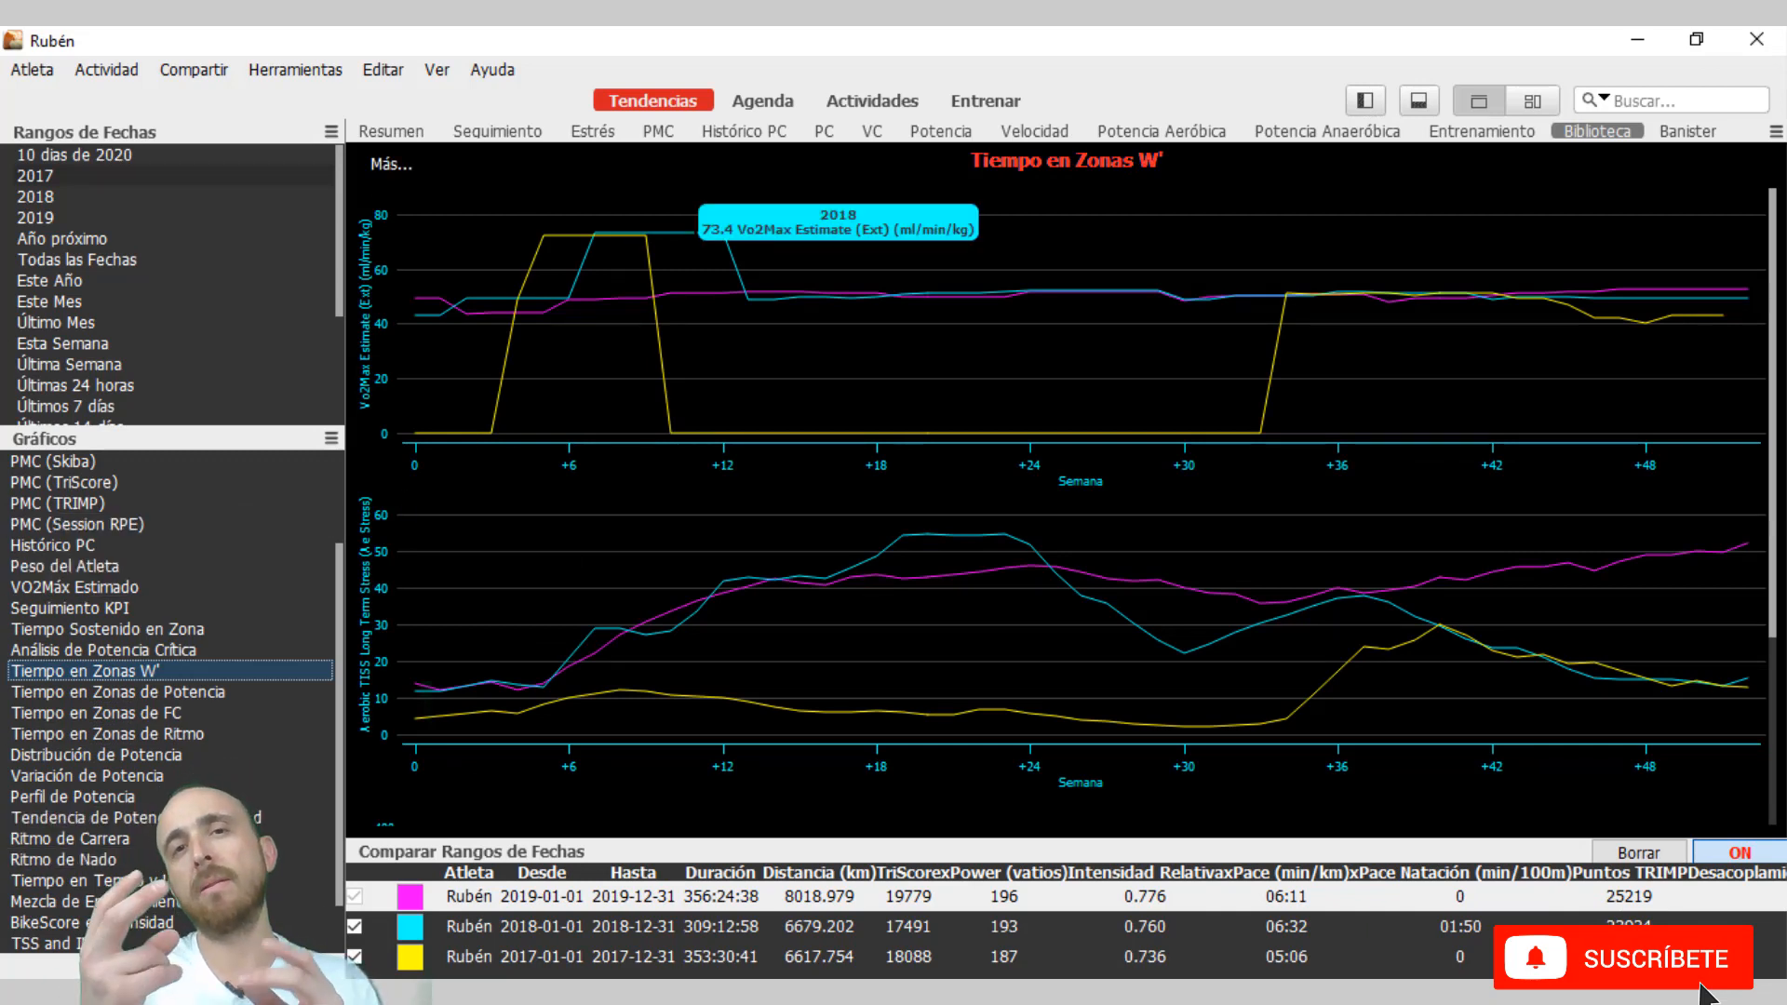
# Switch to the activities view and show the overview of the 7 January 2020 VirtualRide.
pyautogui.click(875, 101)
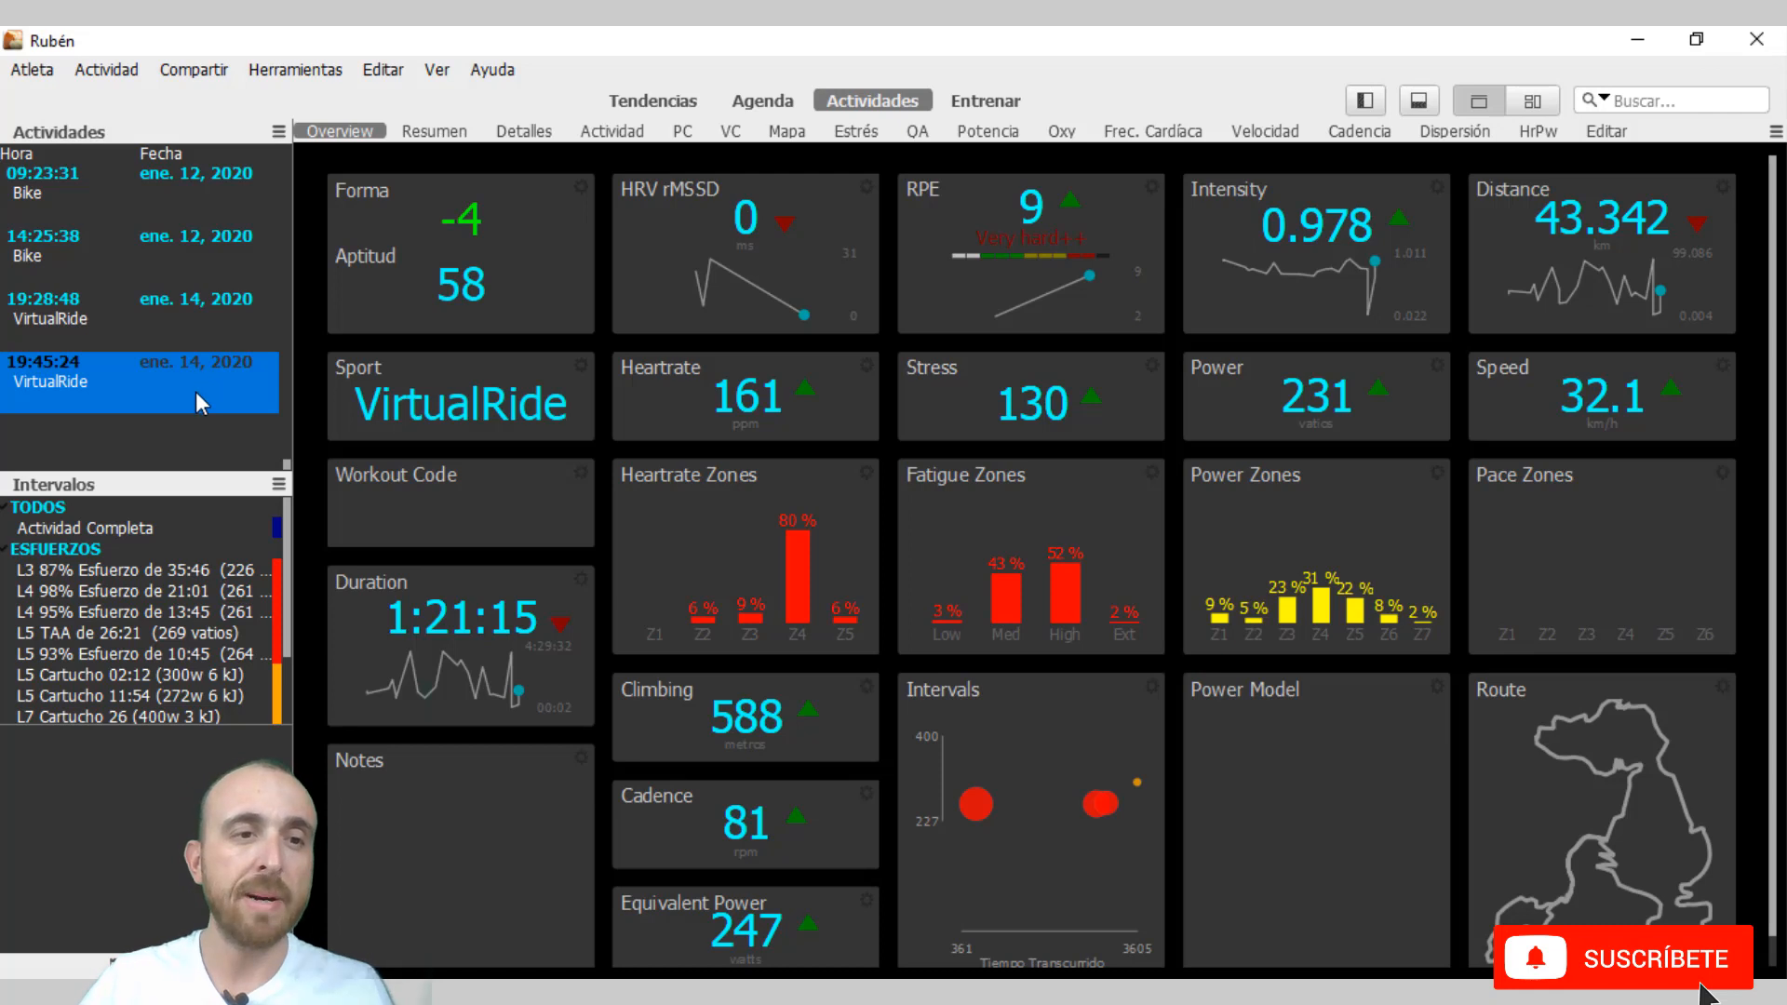
pyautogui.scroll(5, 195, 391)
pyautogui.click(192, 427)
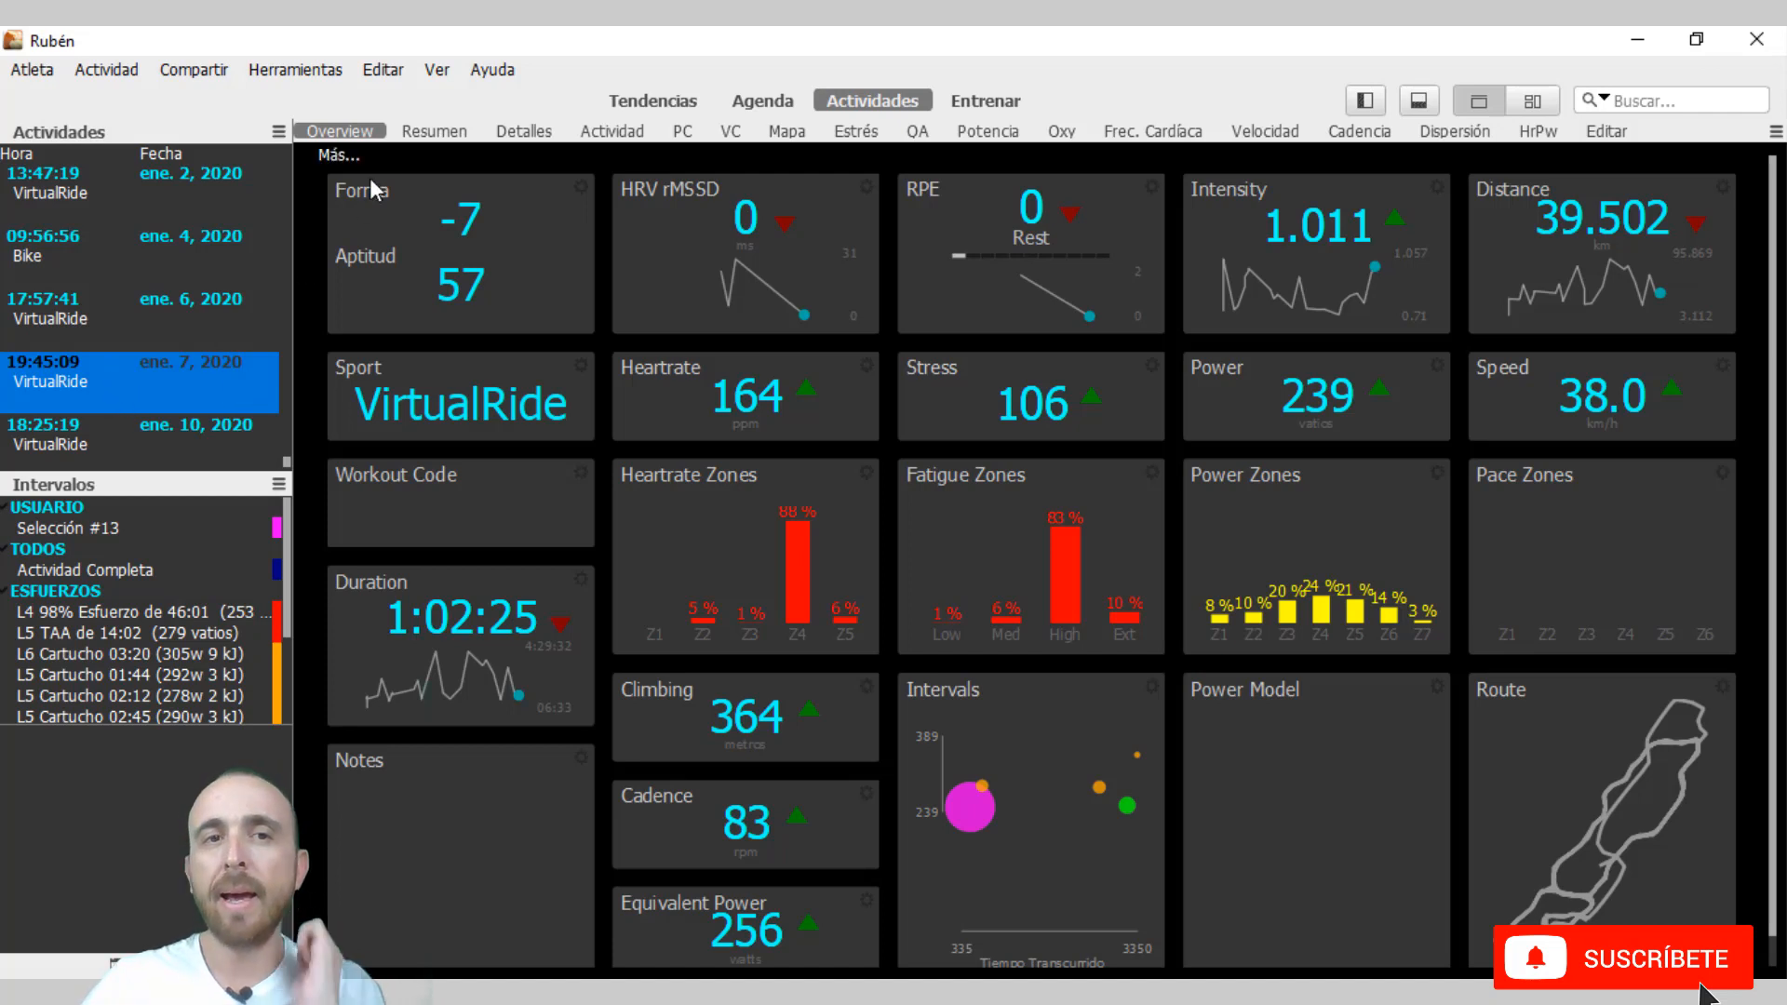
# Show the comparison pane for activities and intervals and enlarge it to make room for entries.
pyautogui.click(436, 70)
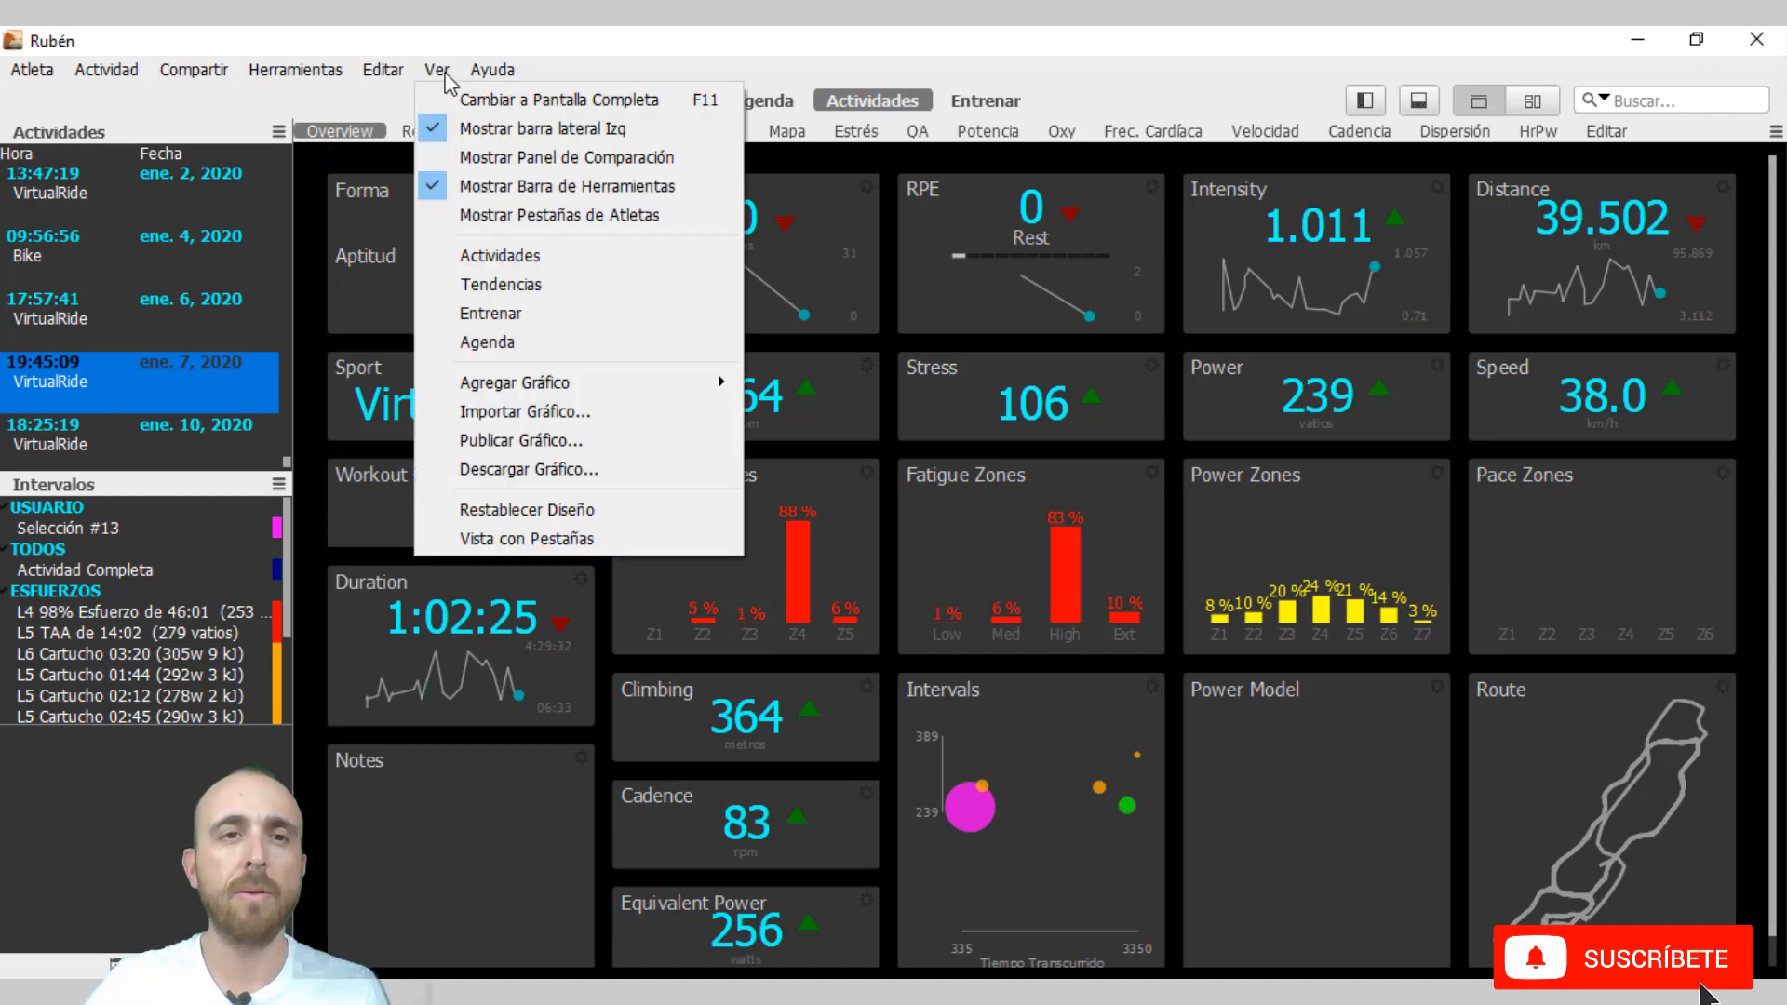
pyautogui.click(556, 158)
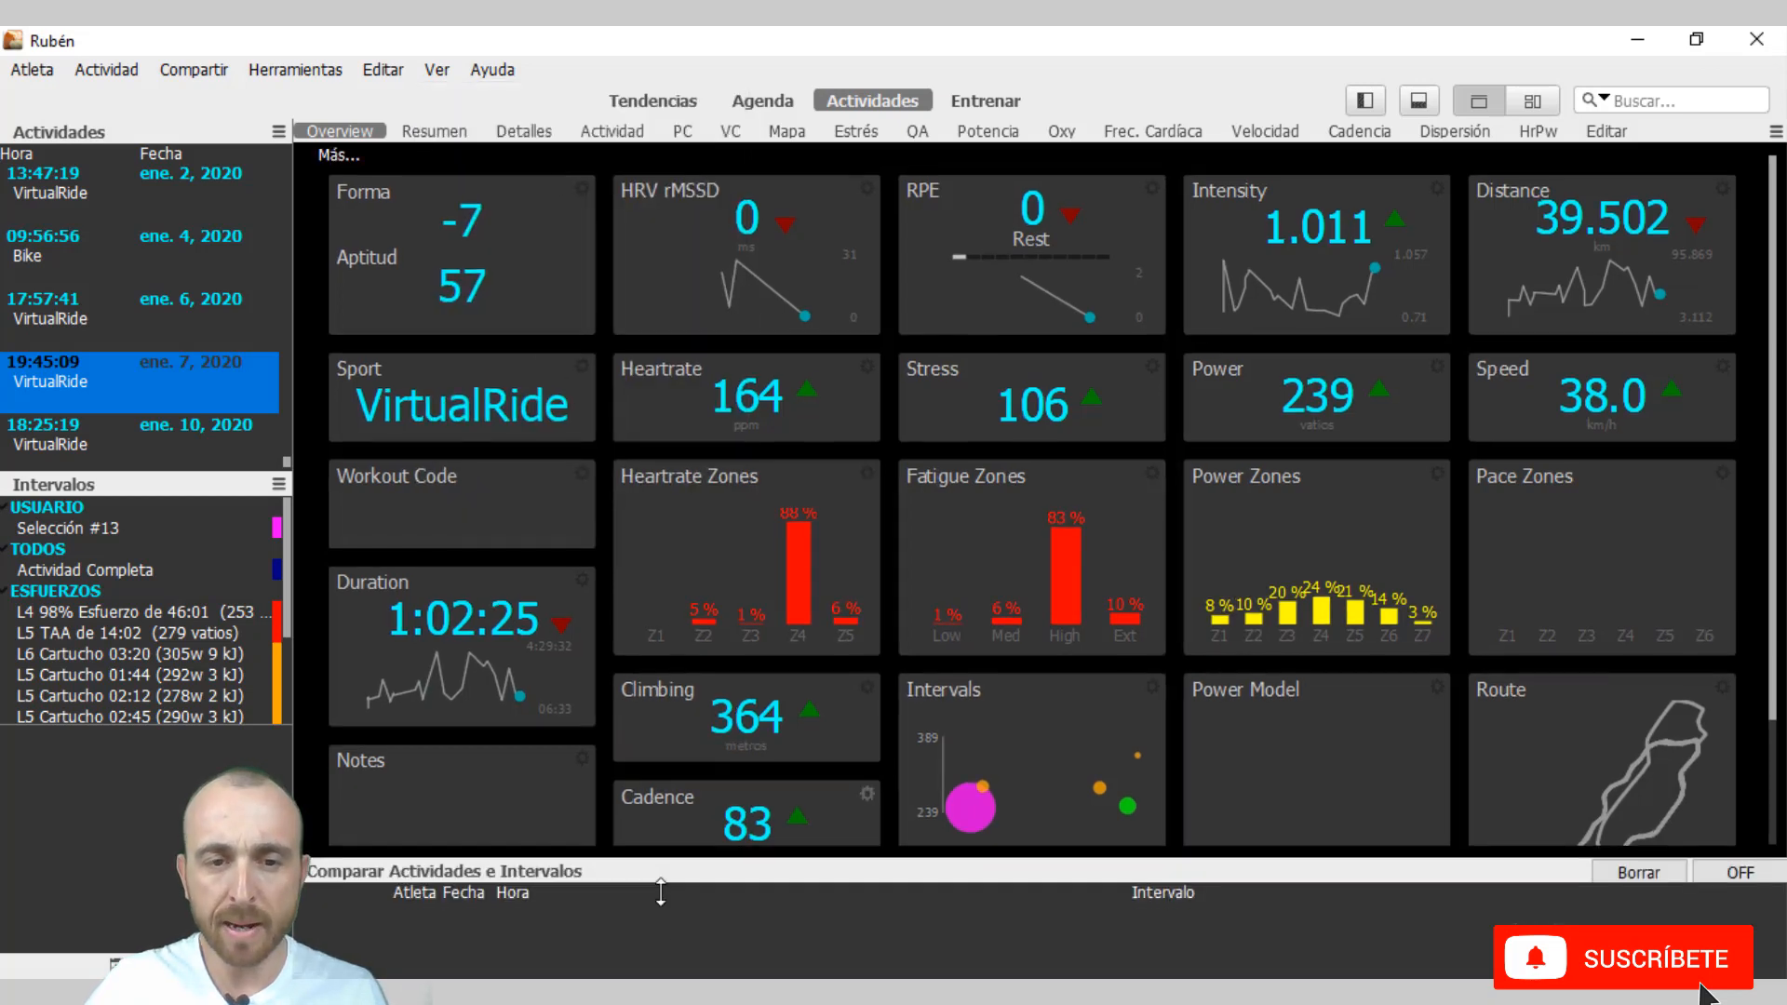
pyautogui.moveTo(732, 778); pyautogui.dragTo(736, 737)
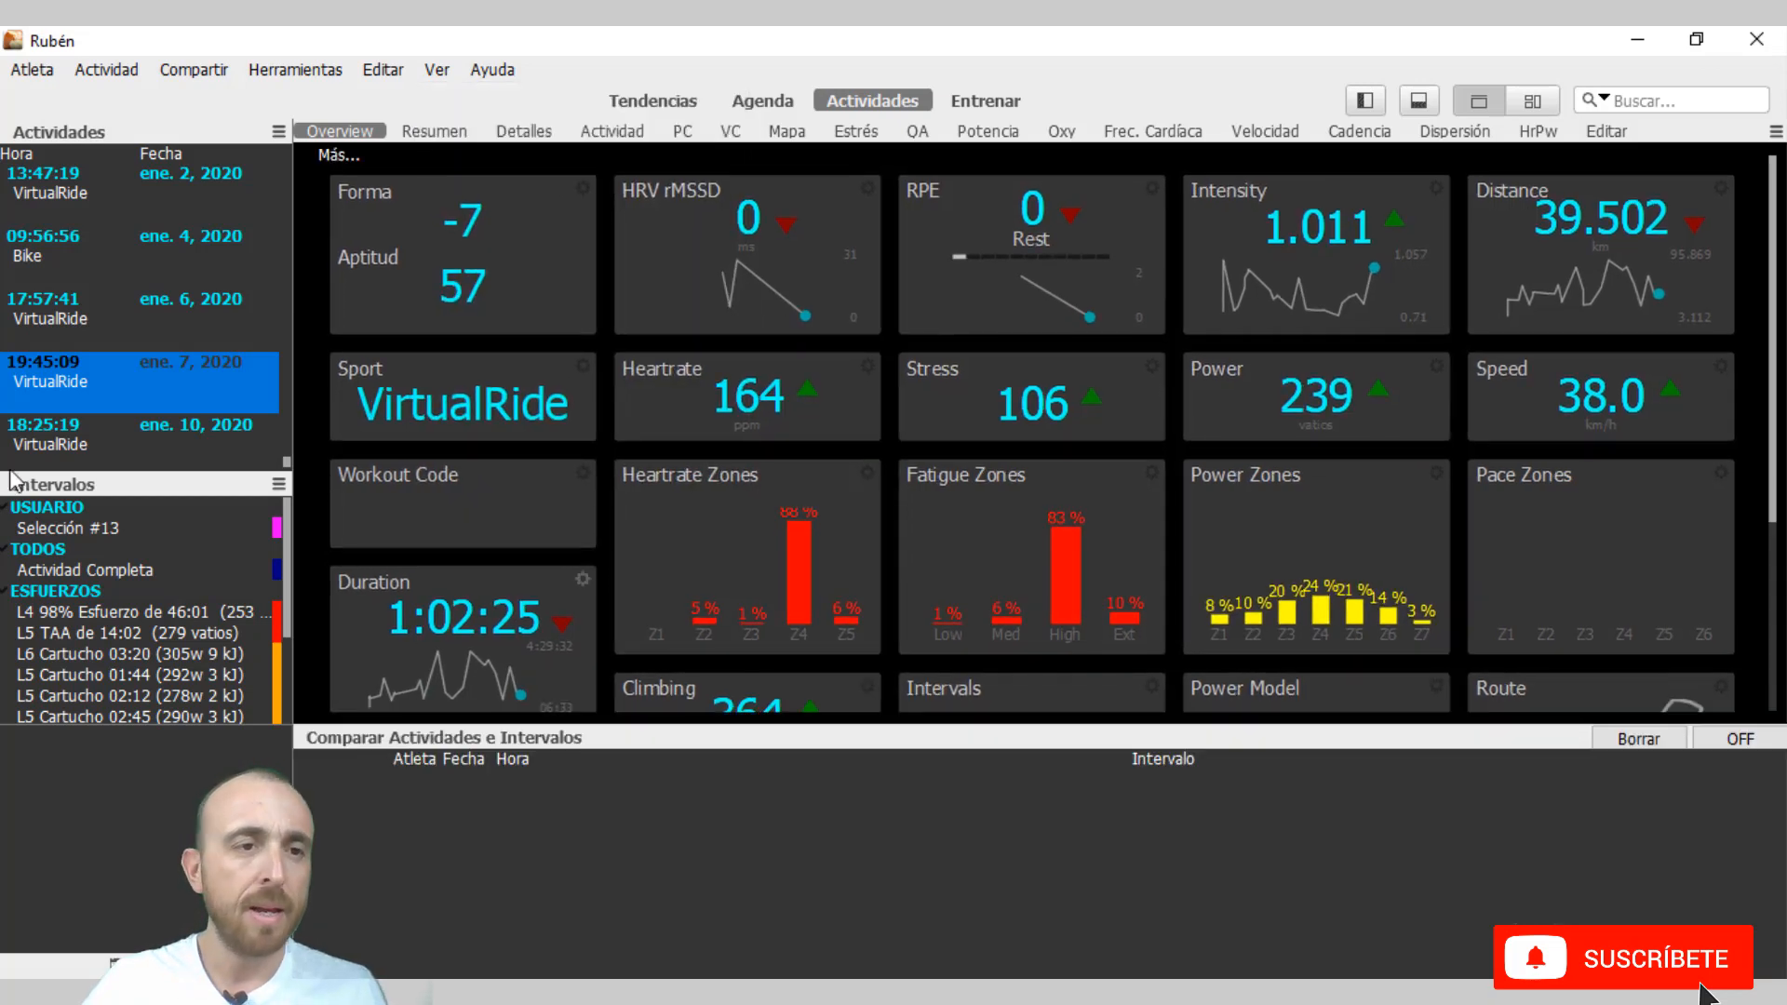
# Add the 14 January 2020 VirtualRide at 19:45:24 and the 7 January 2020 VirtualRide at 19:45:09 to the comparison, in that order.
pyautogui.scroll(-3, 178, 433)
pyautogui.click(166, 372)
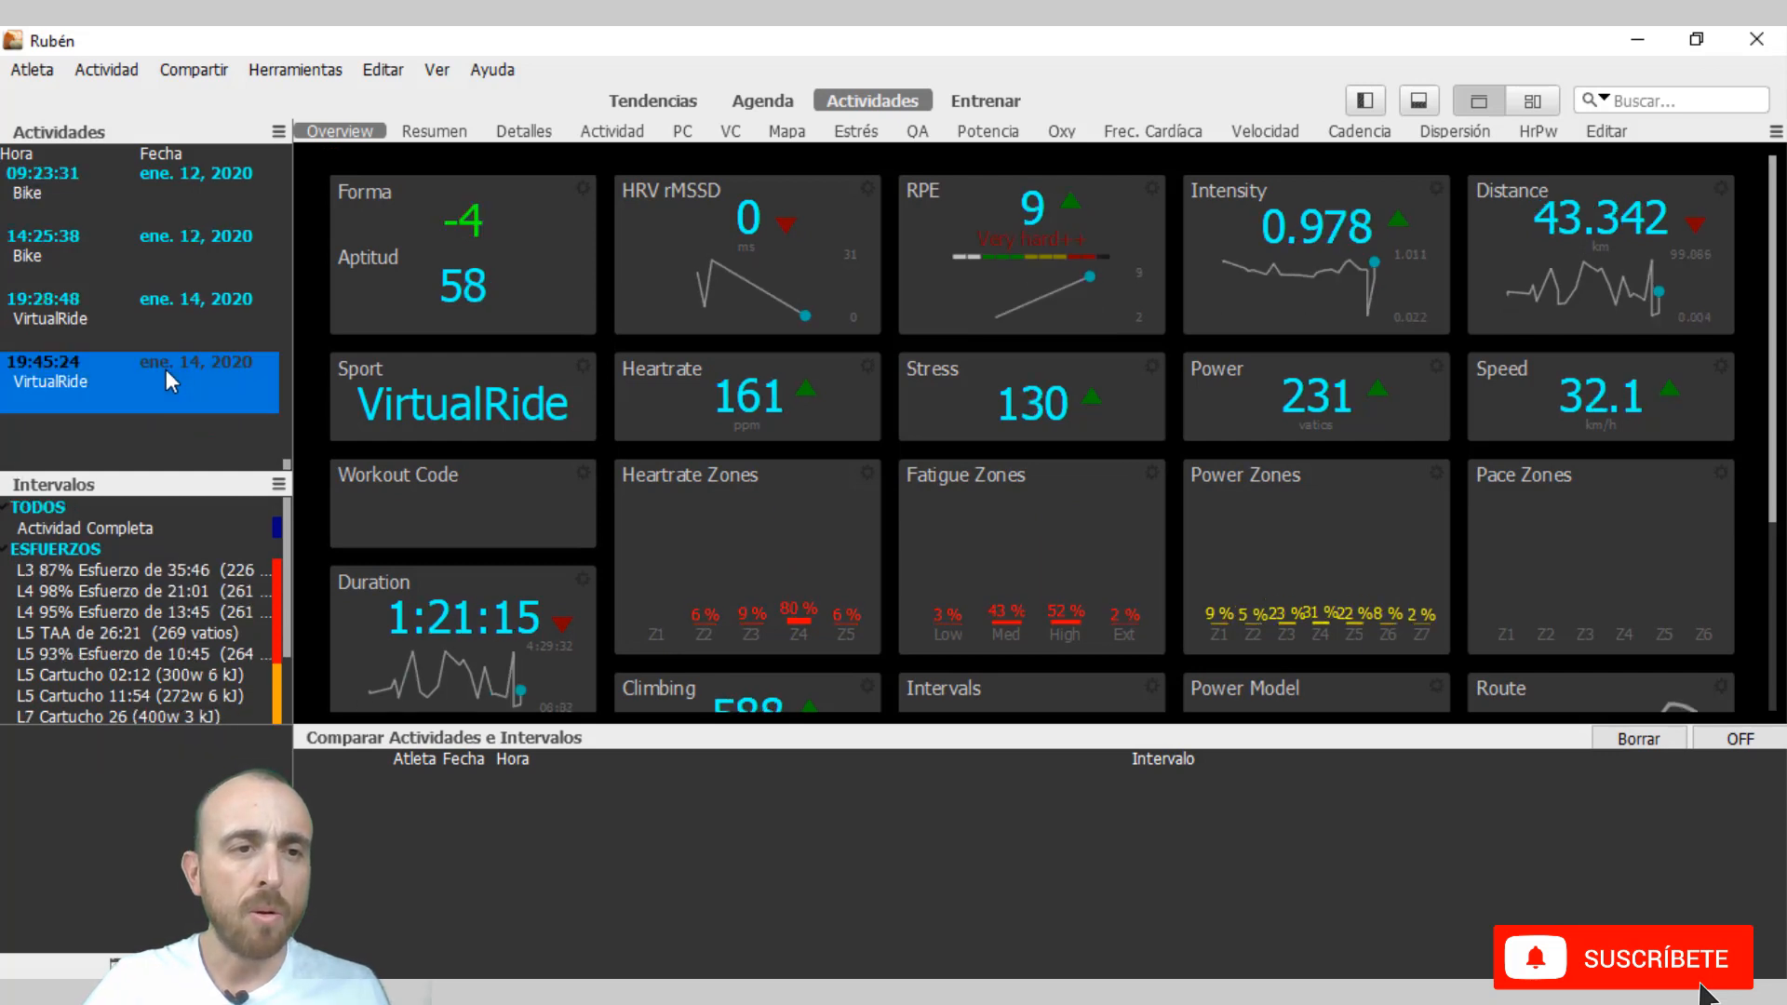
pyautogui.moveTo(154, 376); pyautogui.dragTo(517, 814)
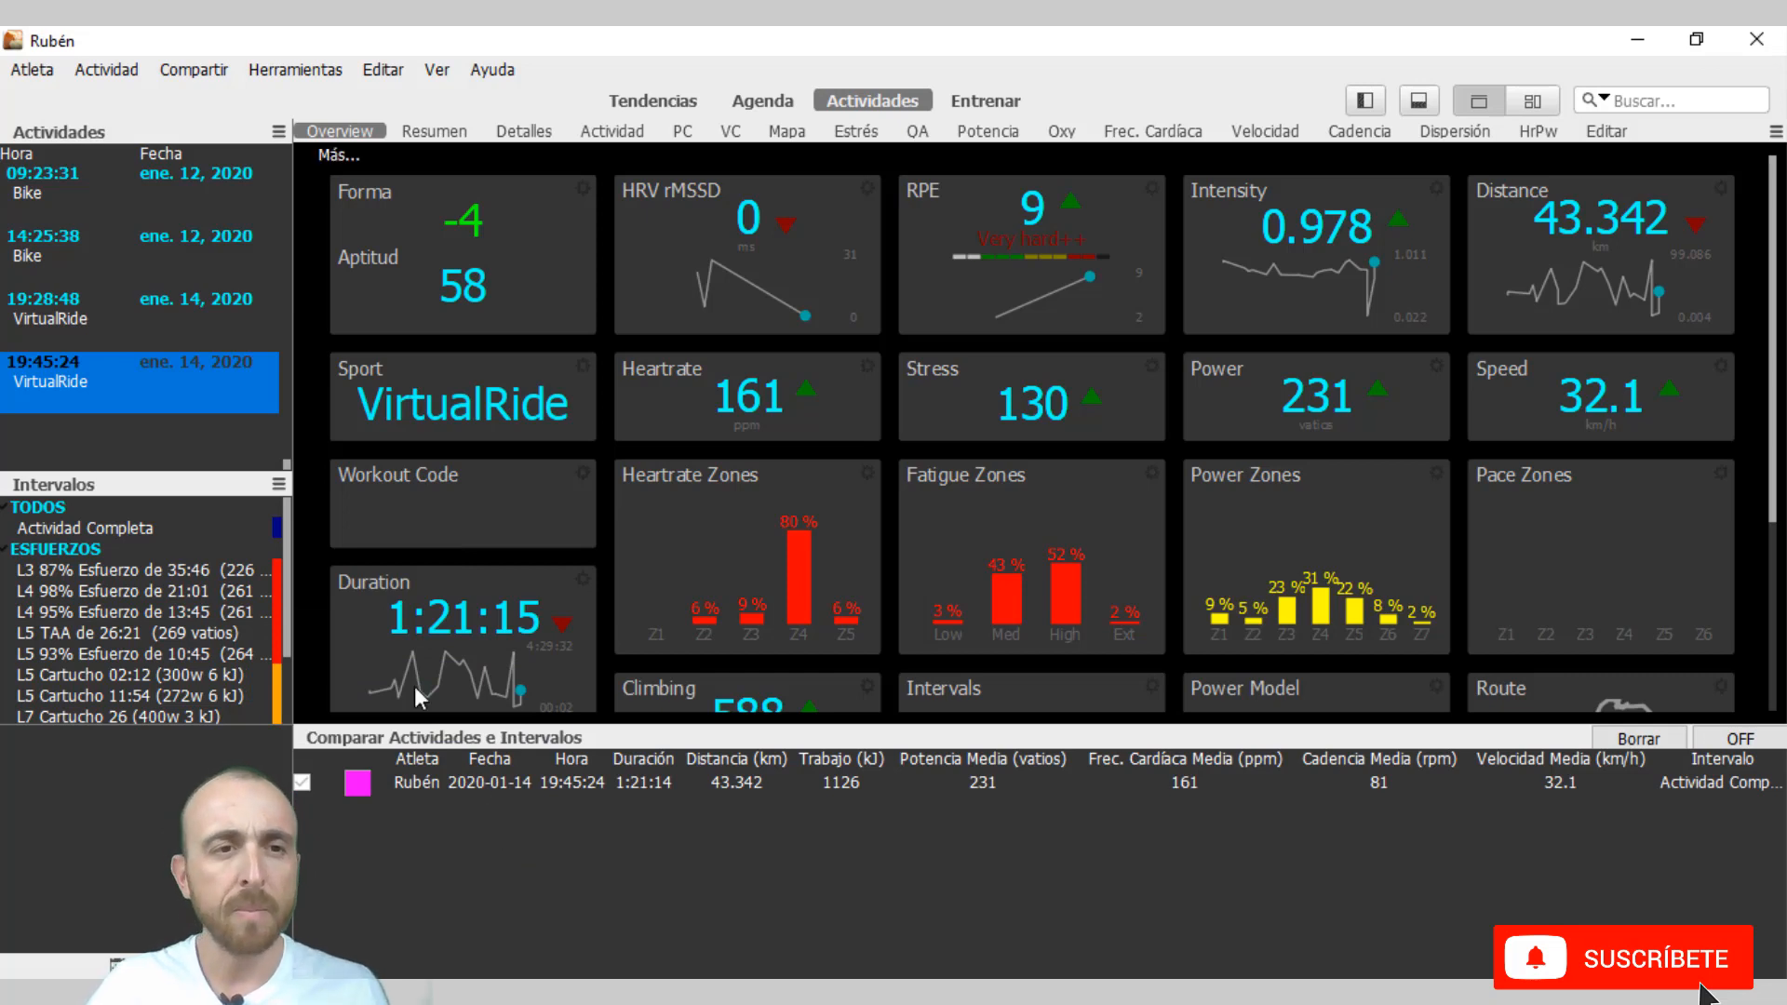
pyautogui.scroll(1, 216, 411)
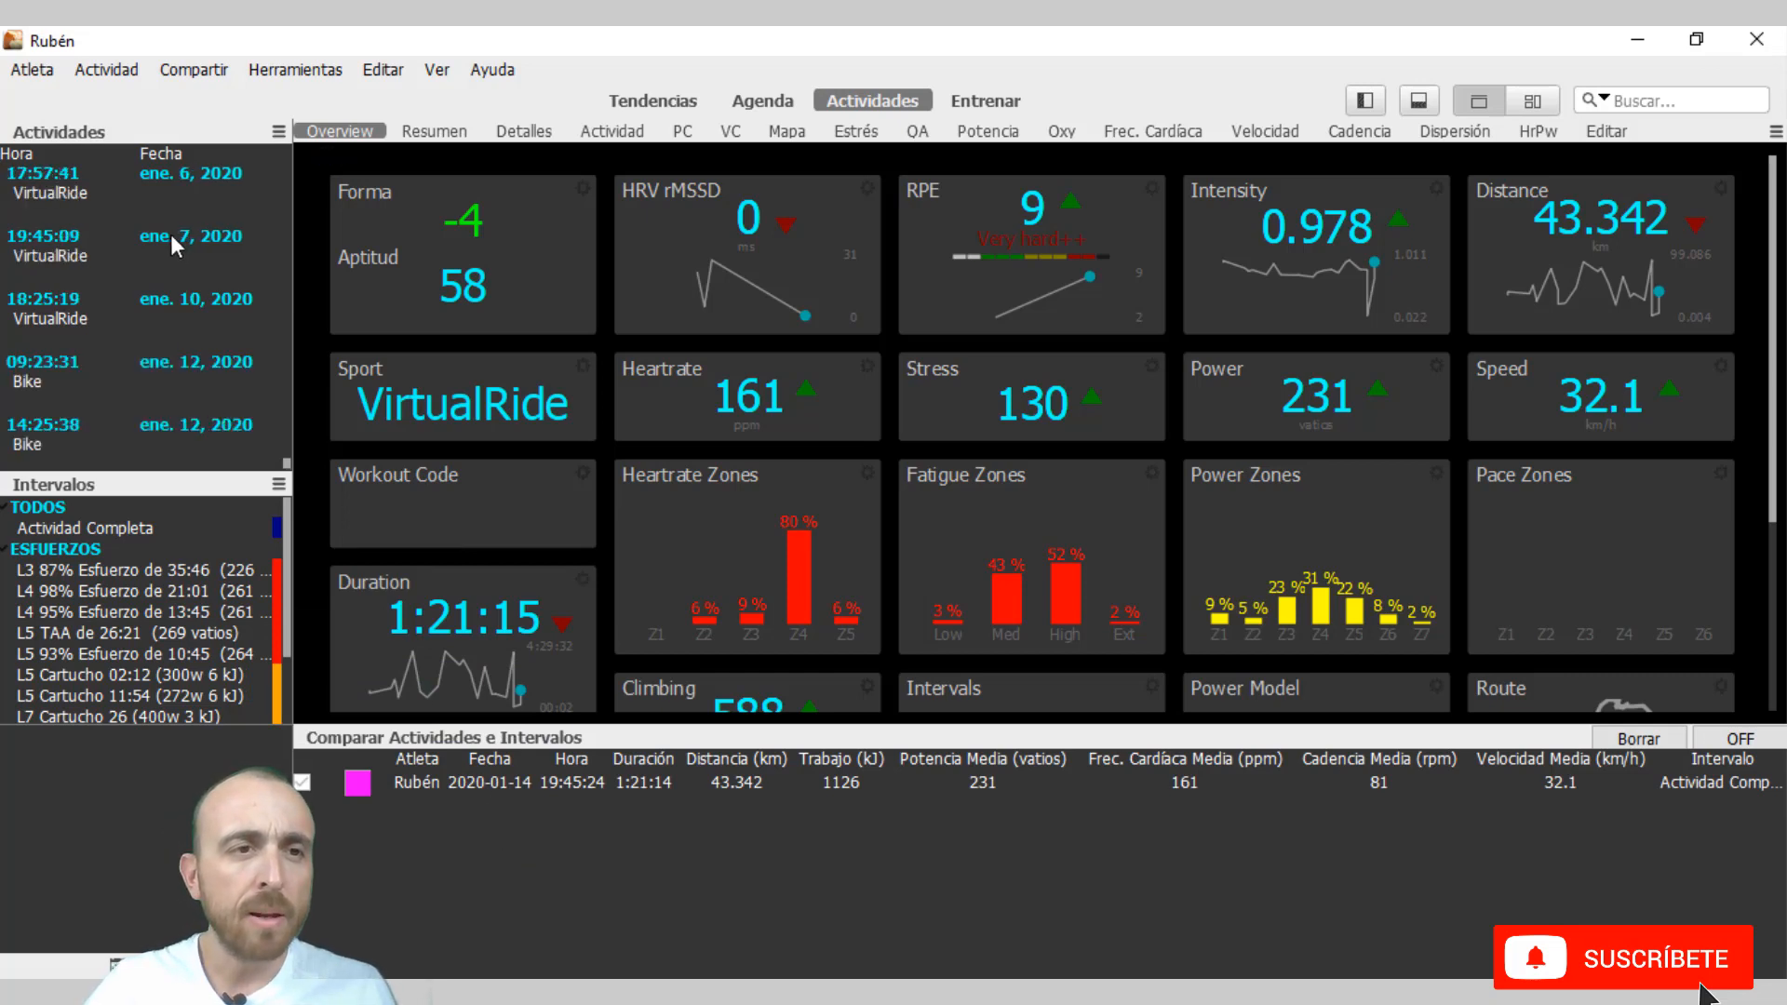
pyautogui.moveTo(164, 238); pyautogui.dragTo(500, 844)
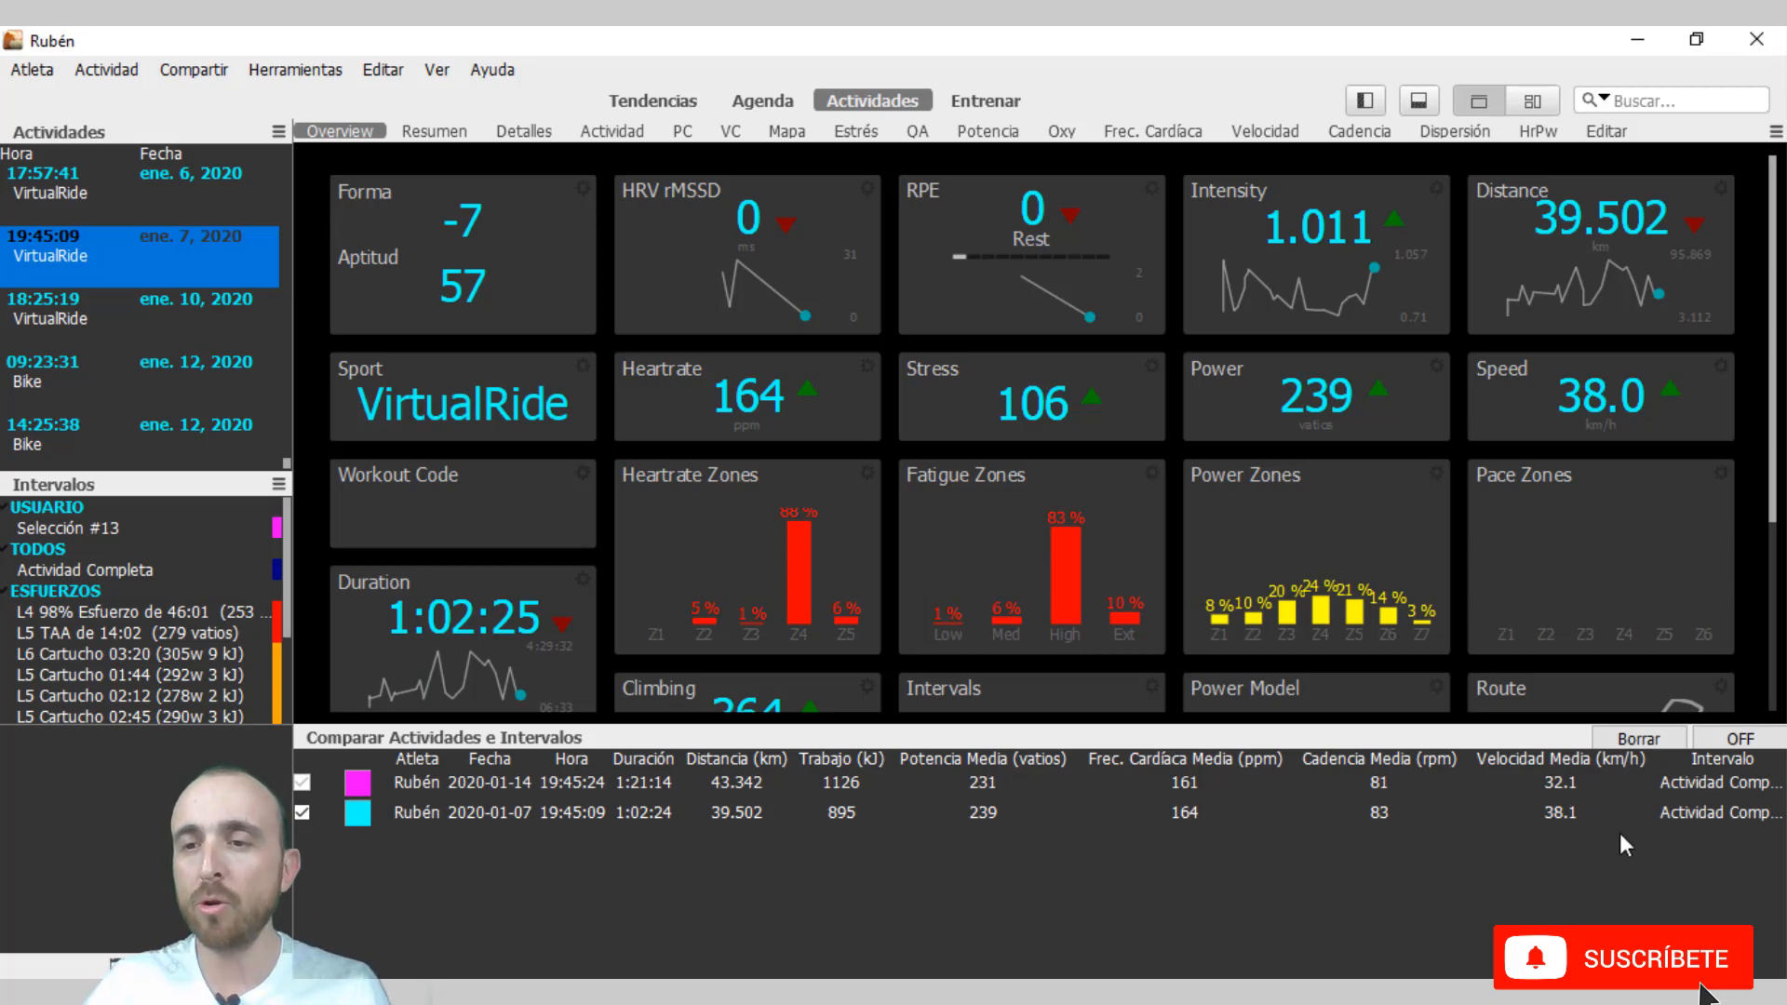
# Turn on the activity comparison and look at the Resumen and Detalles views for the two rides.
pyautogui.click(1731, 740)
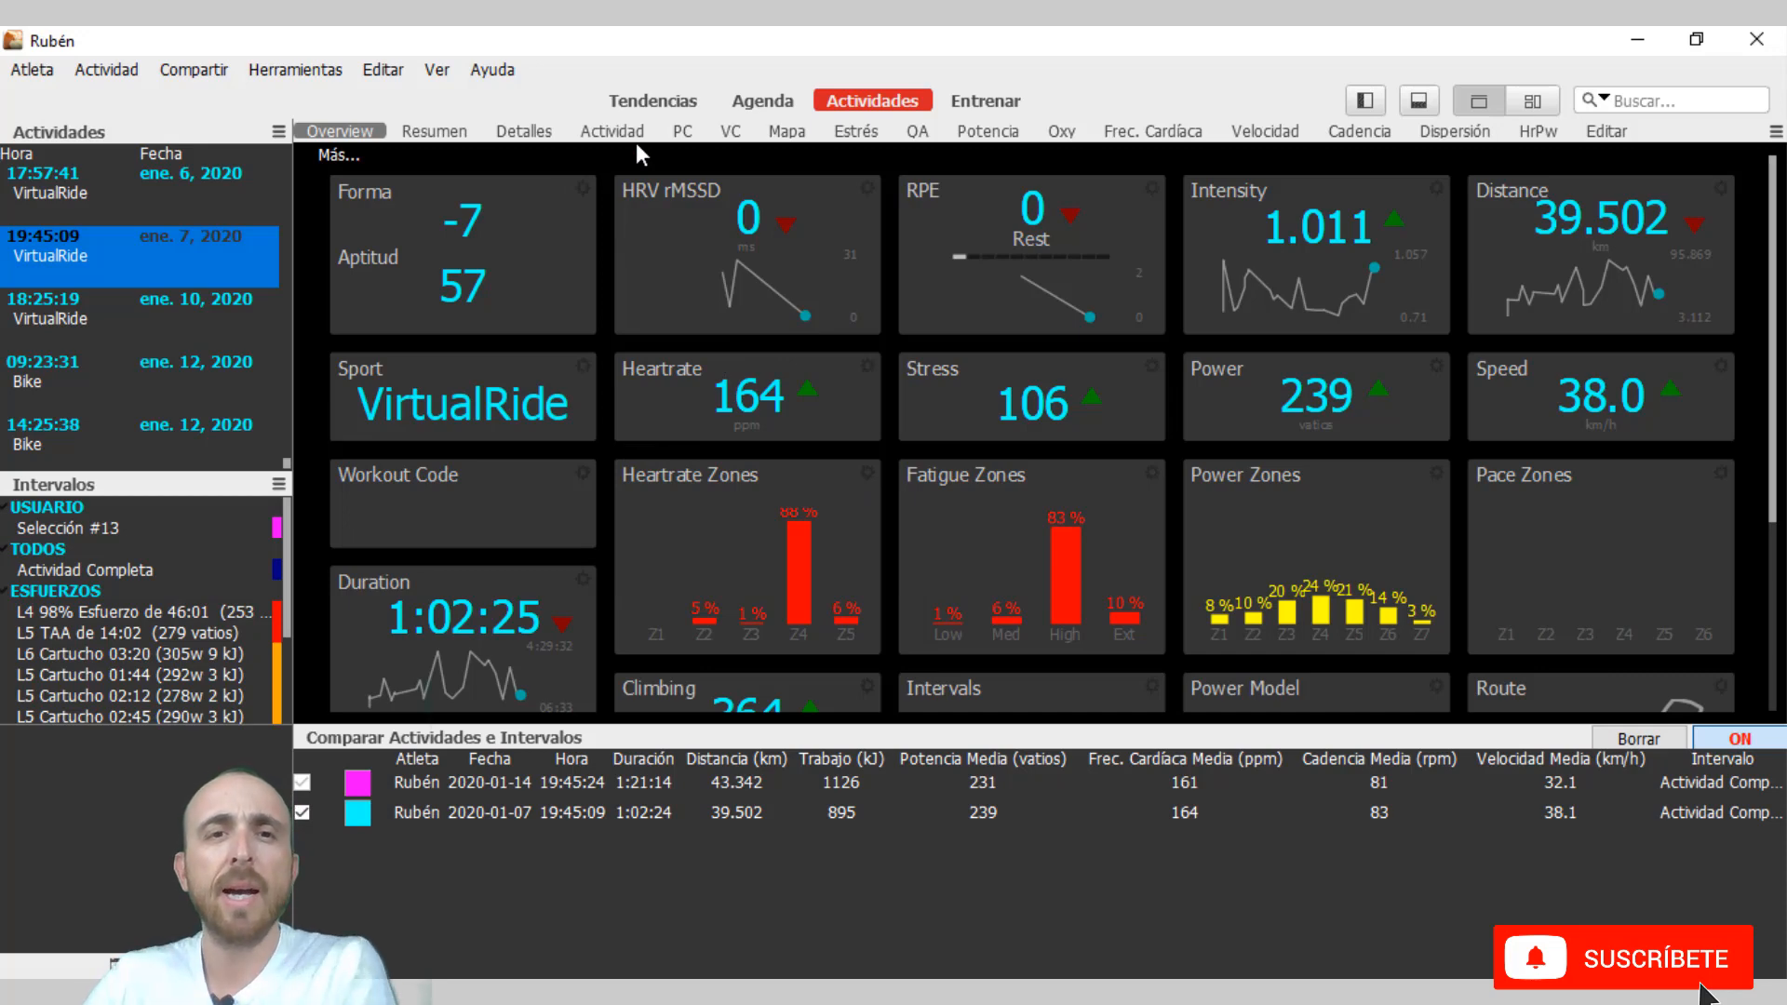
pyautogui.click(443, 128)
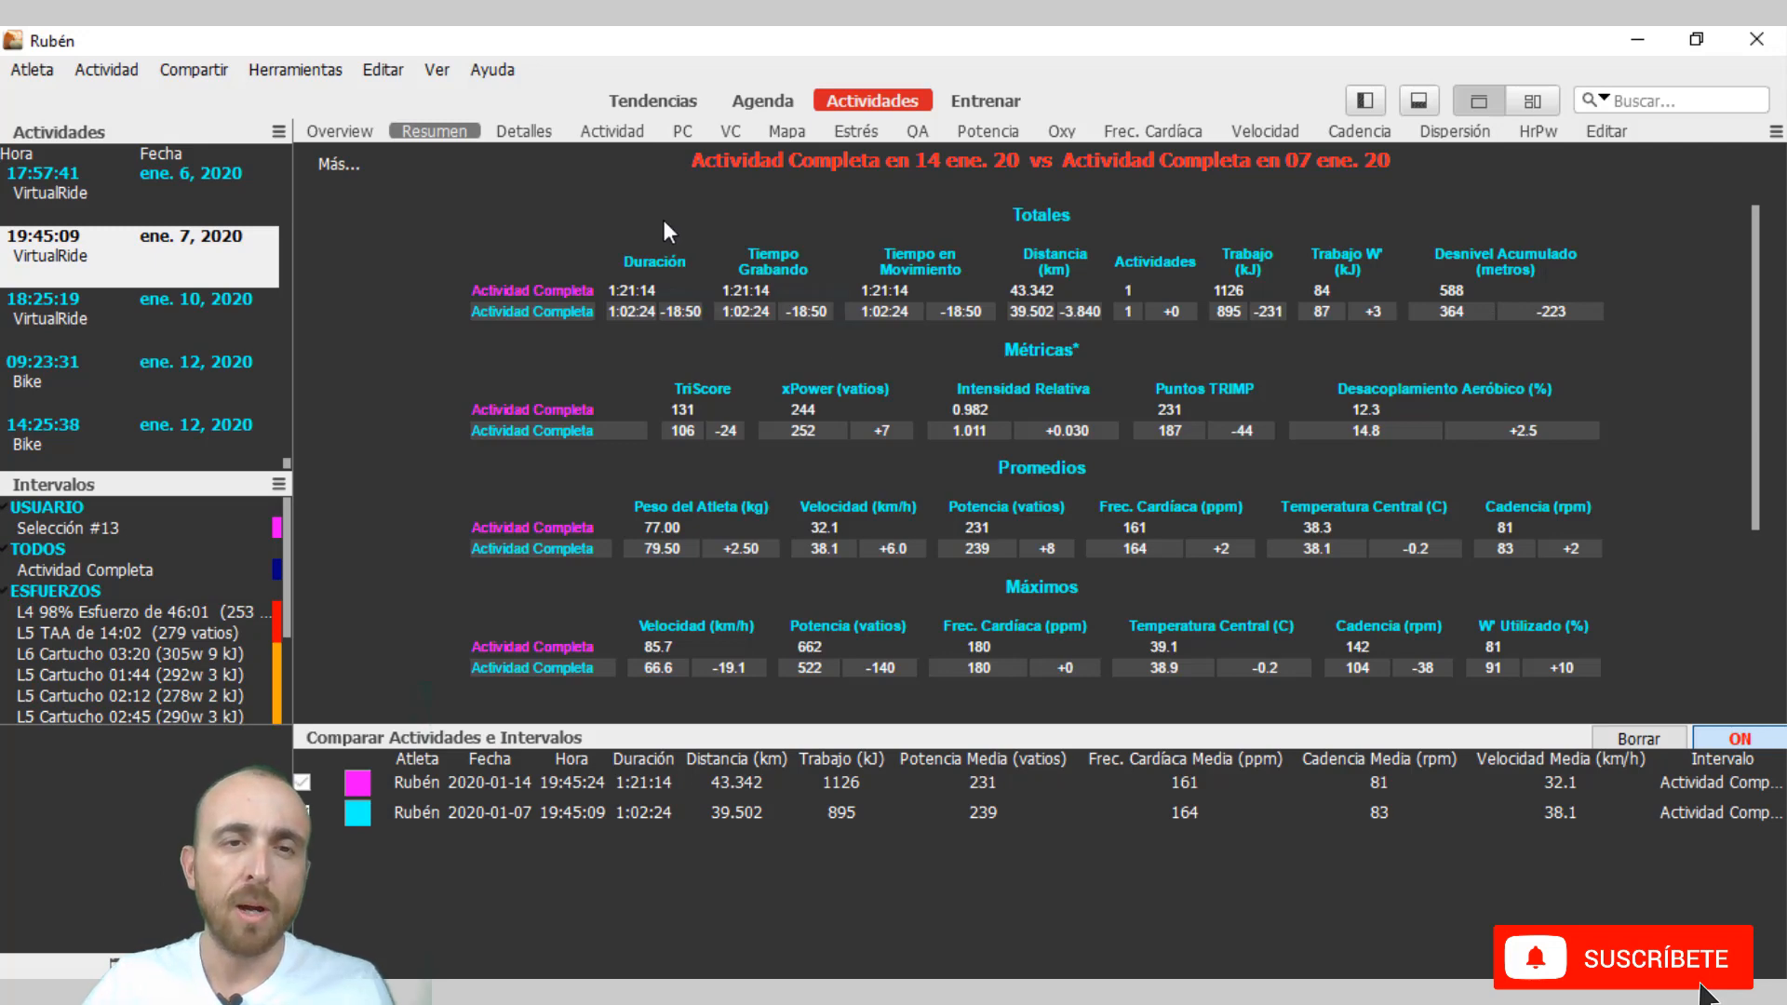
pyautogui.click(532, 136)
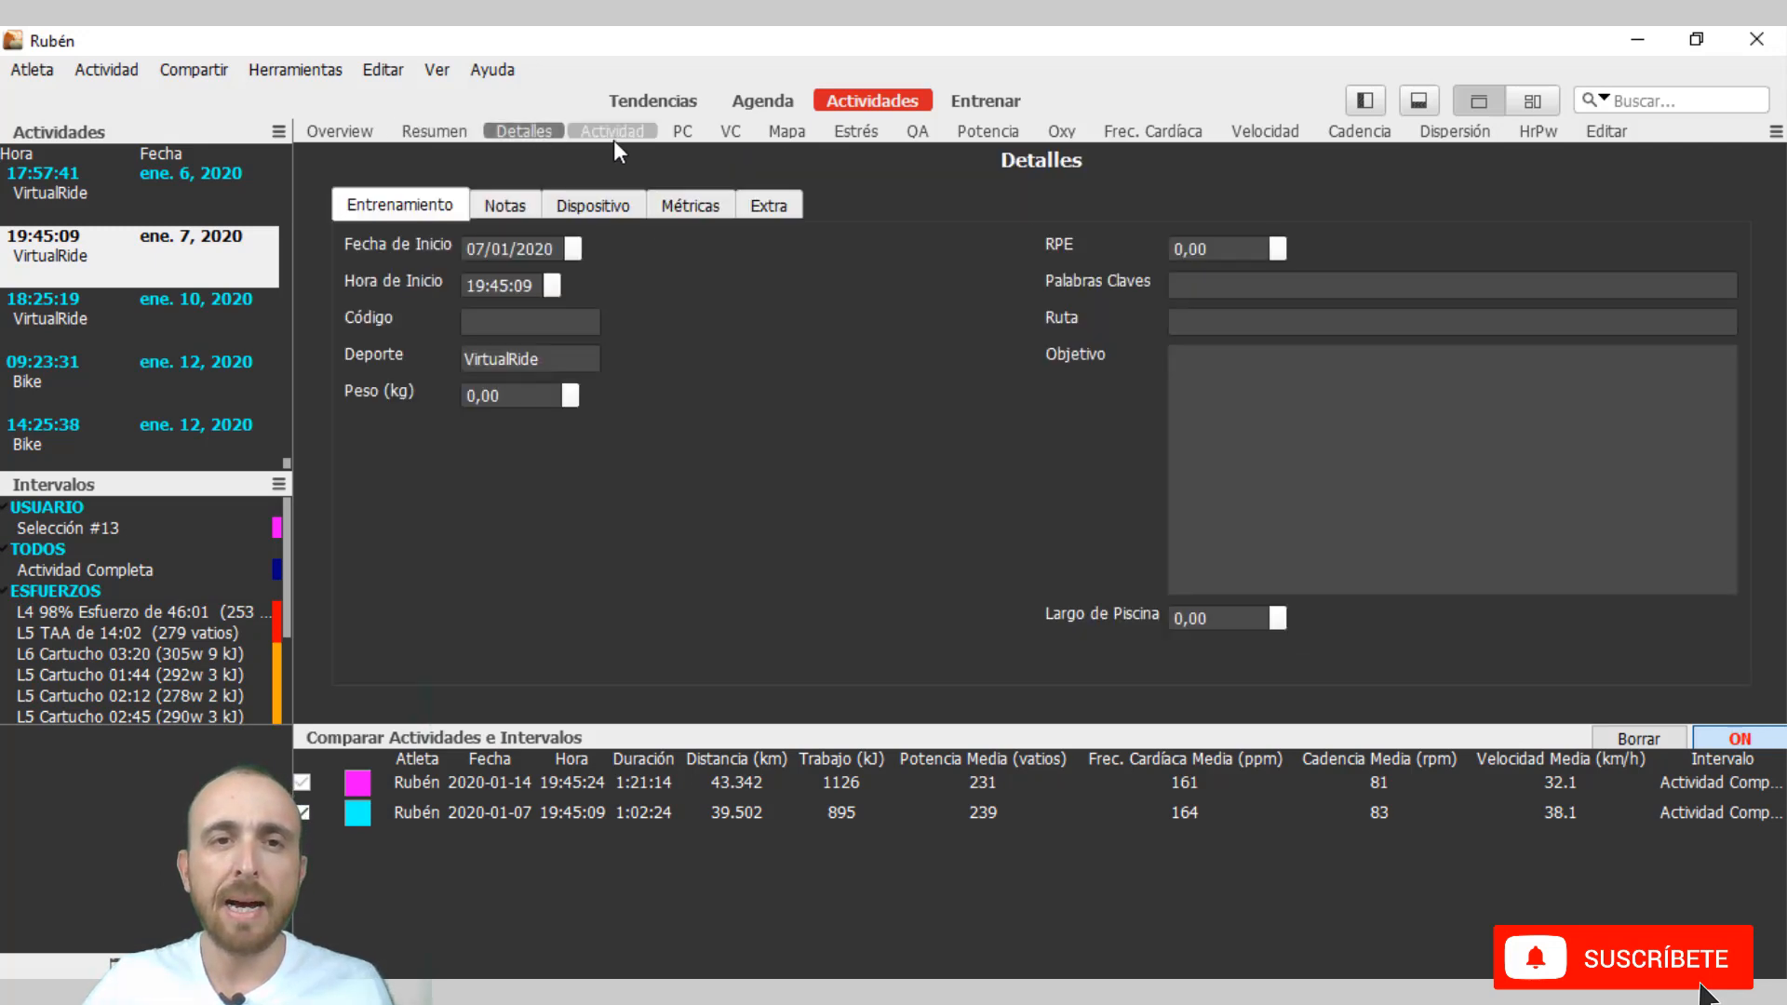
# Display the Actividad charts and examine the overlaid power and W' balance curves of the two rides.
pyautogui.click(612, 137)
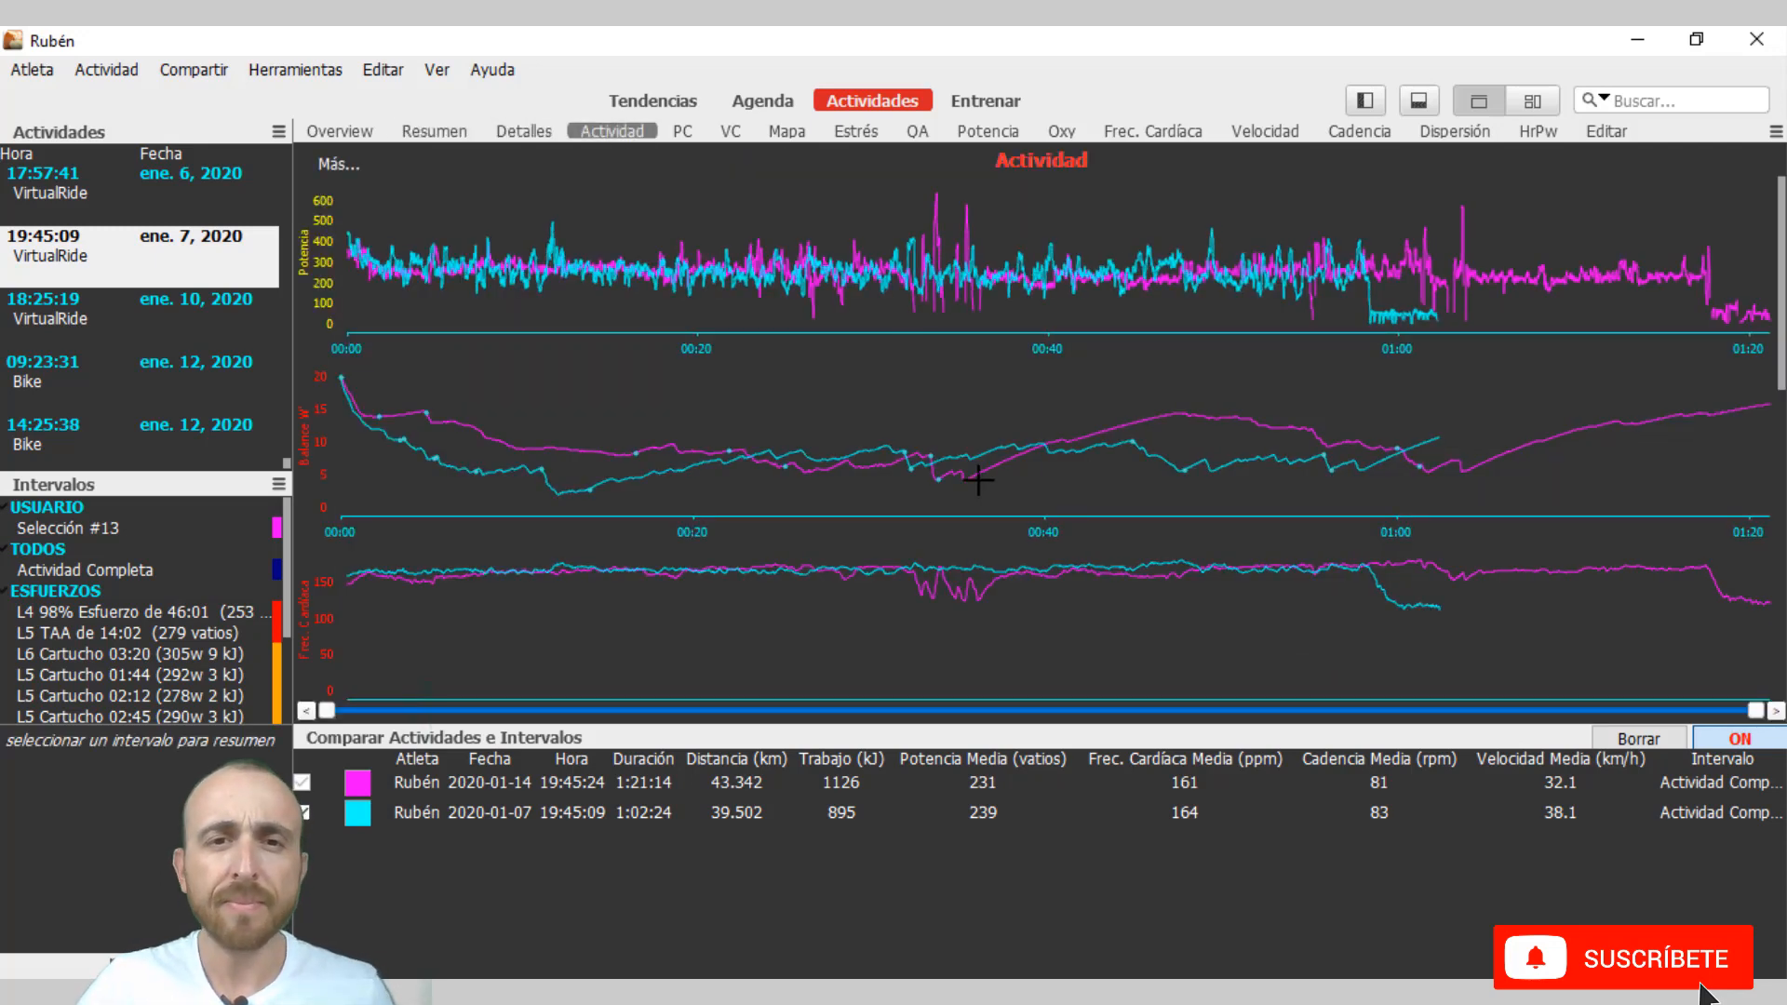
pyautogui.moveTo(892, 473)
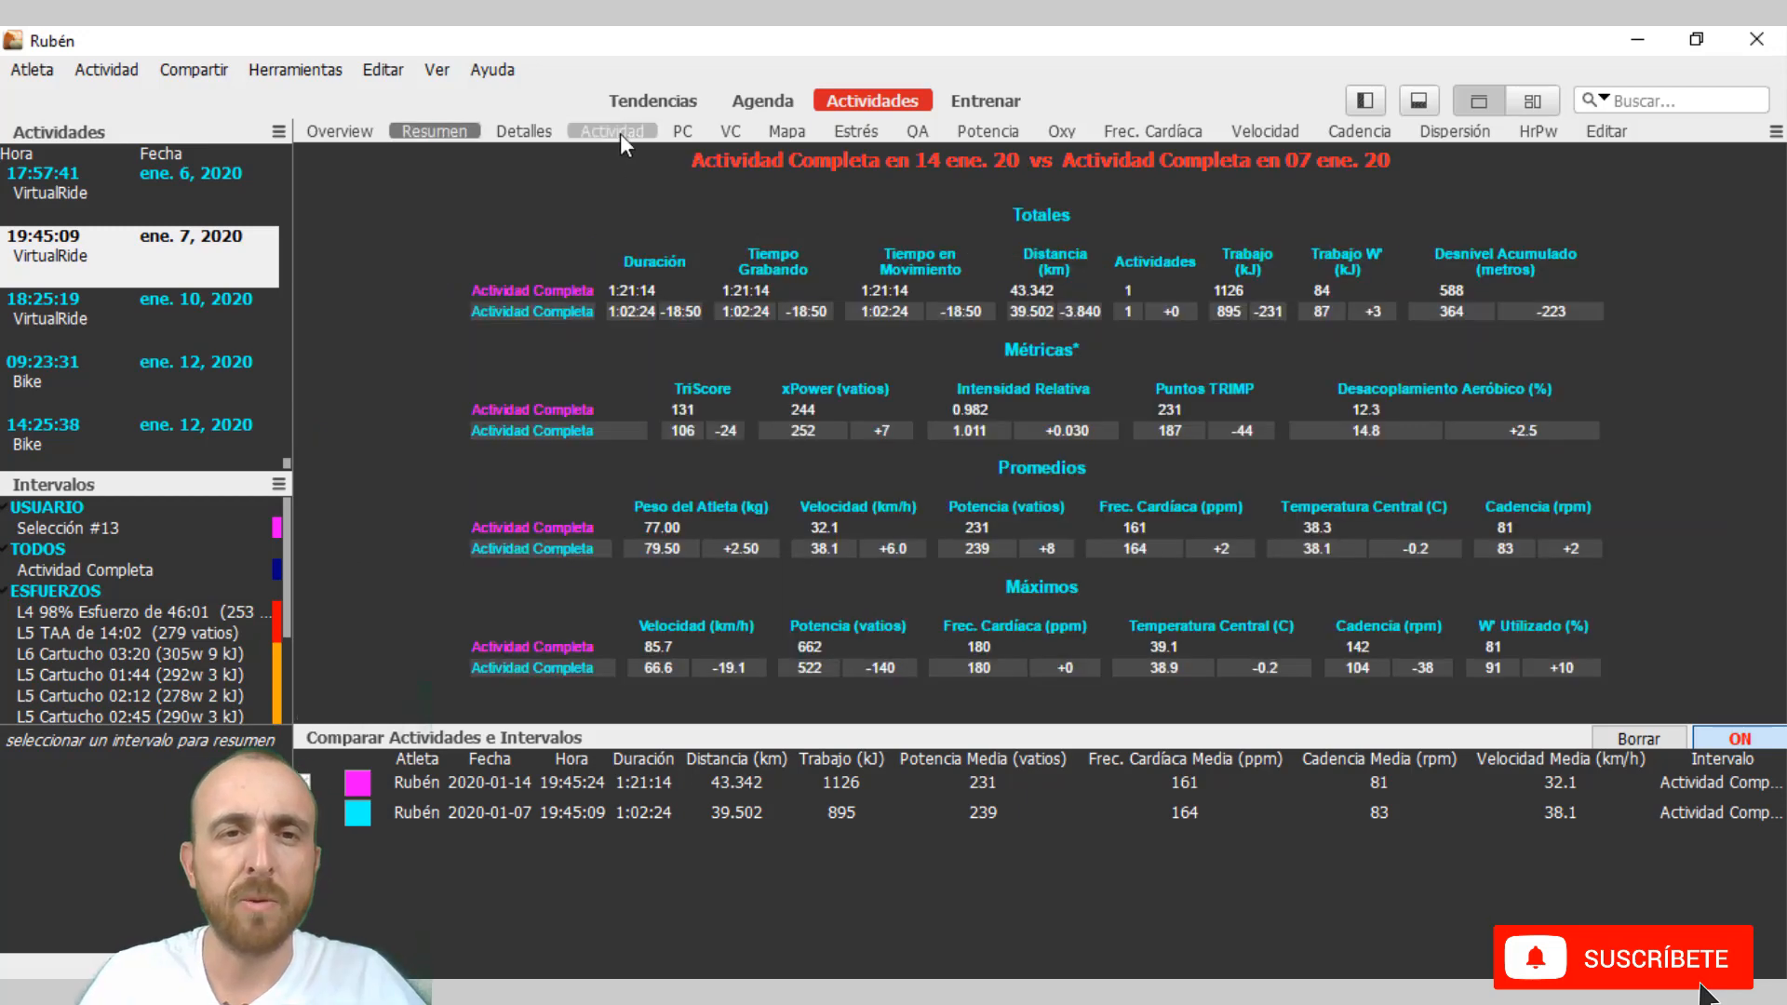
pyautogui.click(620, 132)
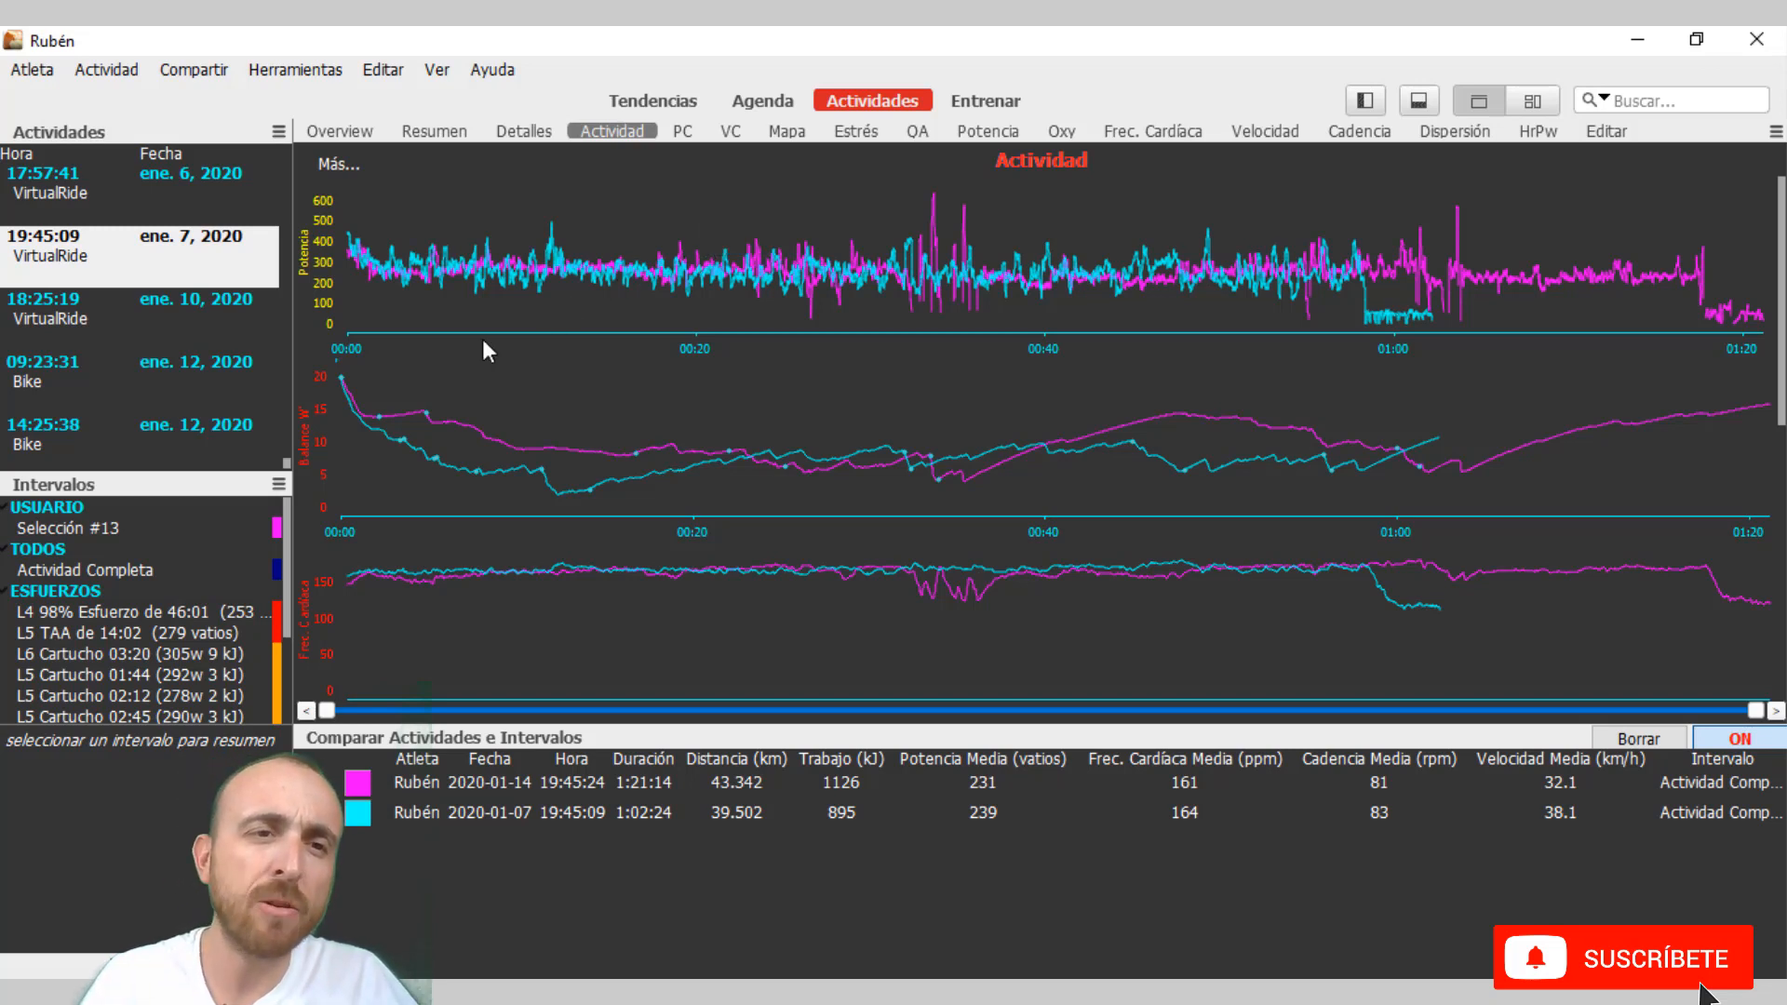
pyautogui.moveTo(377, 282)
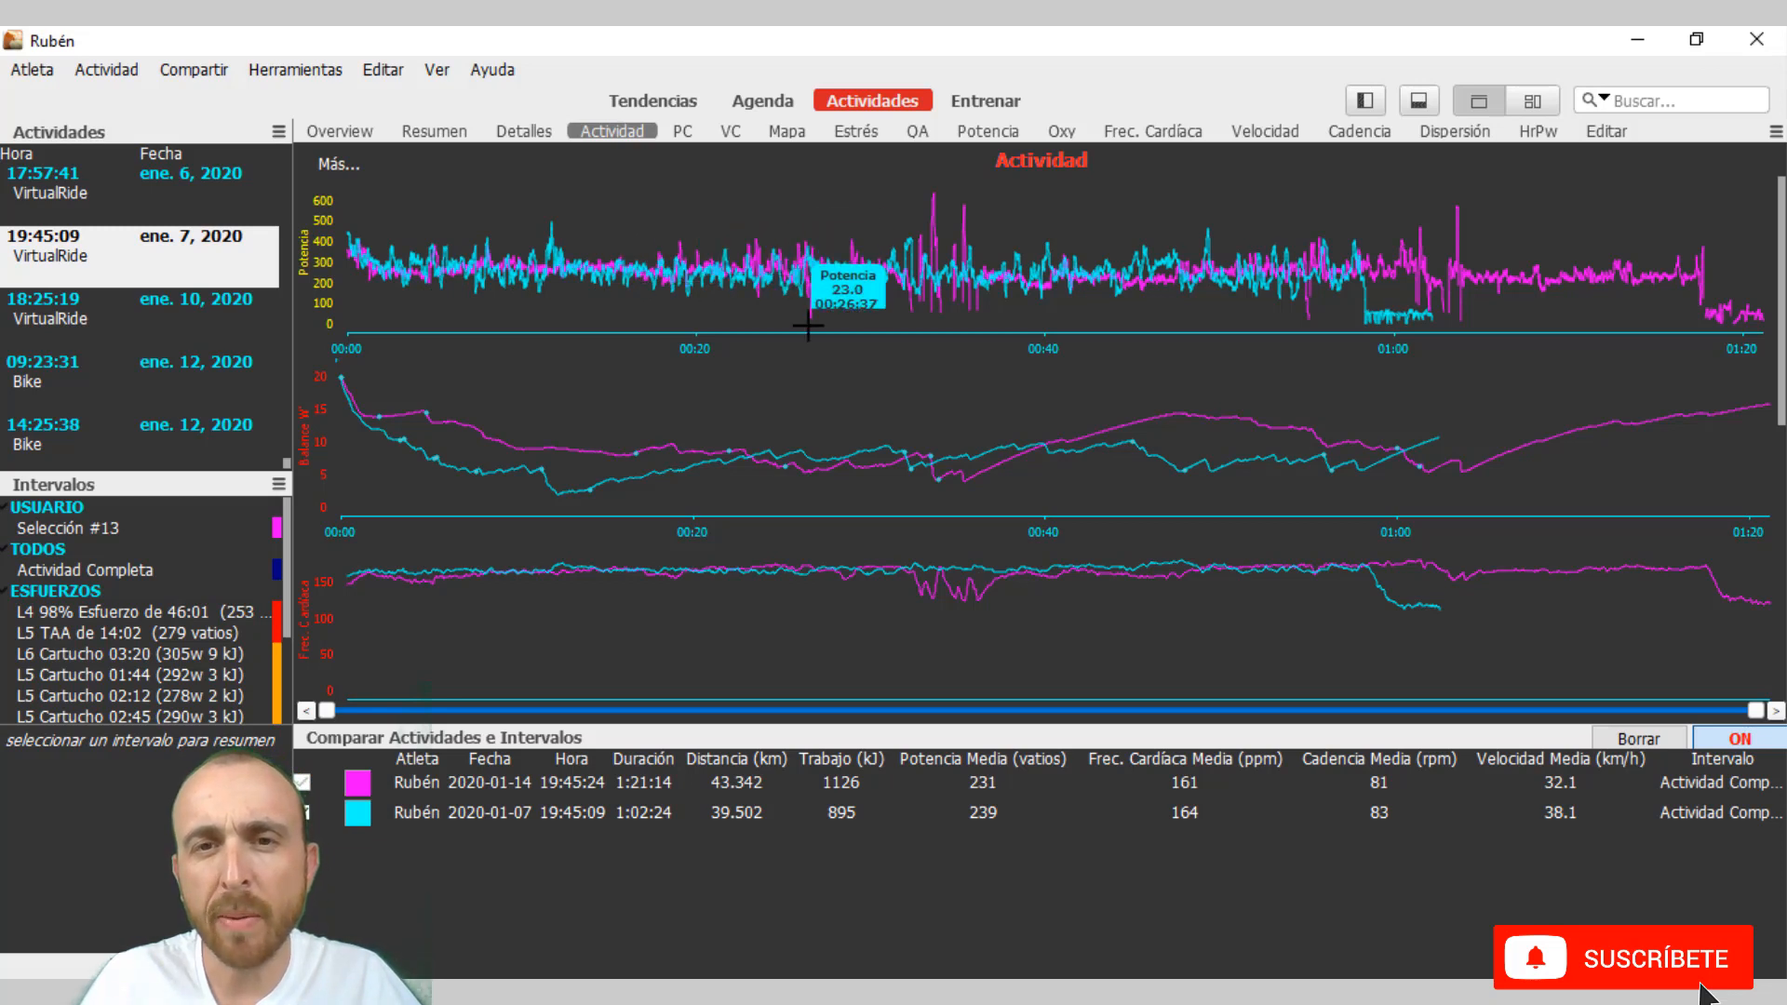
pyautogui.moveTo(951, 271)
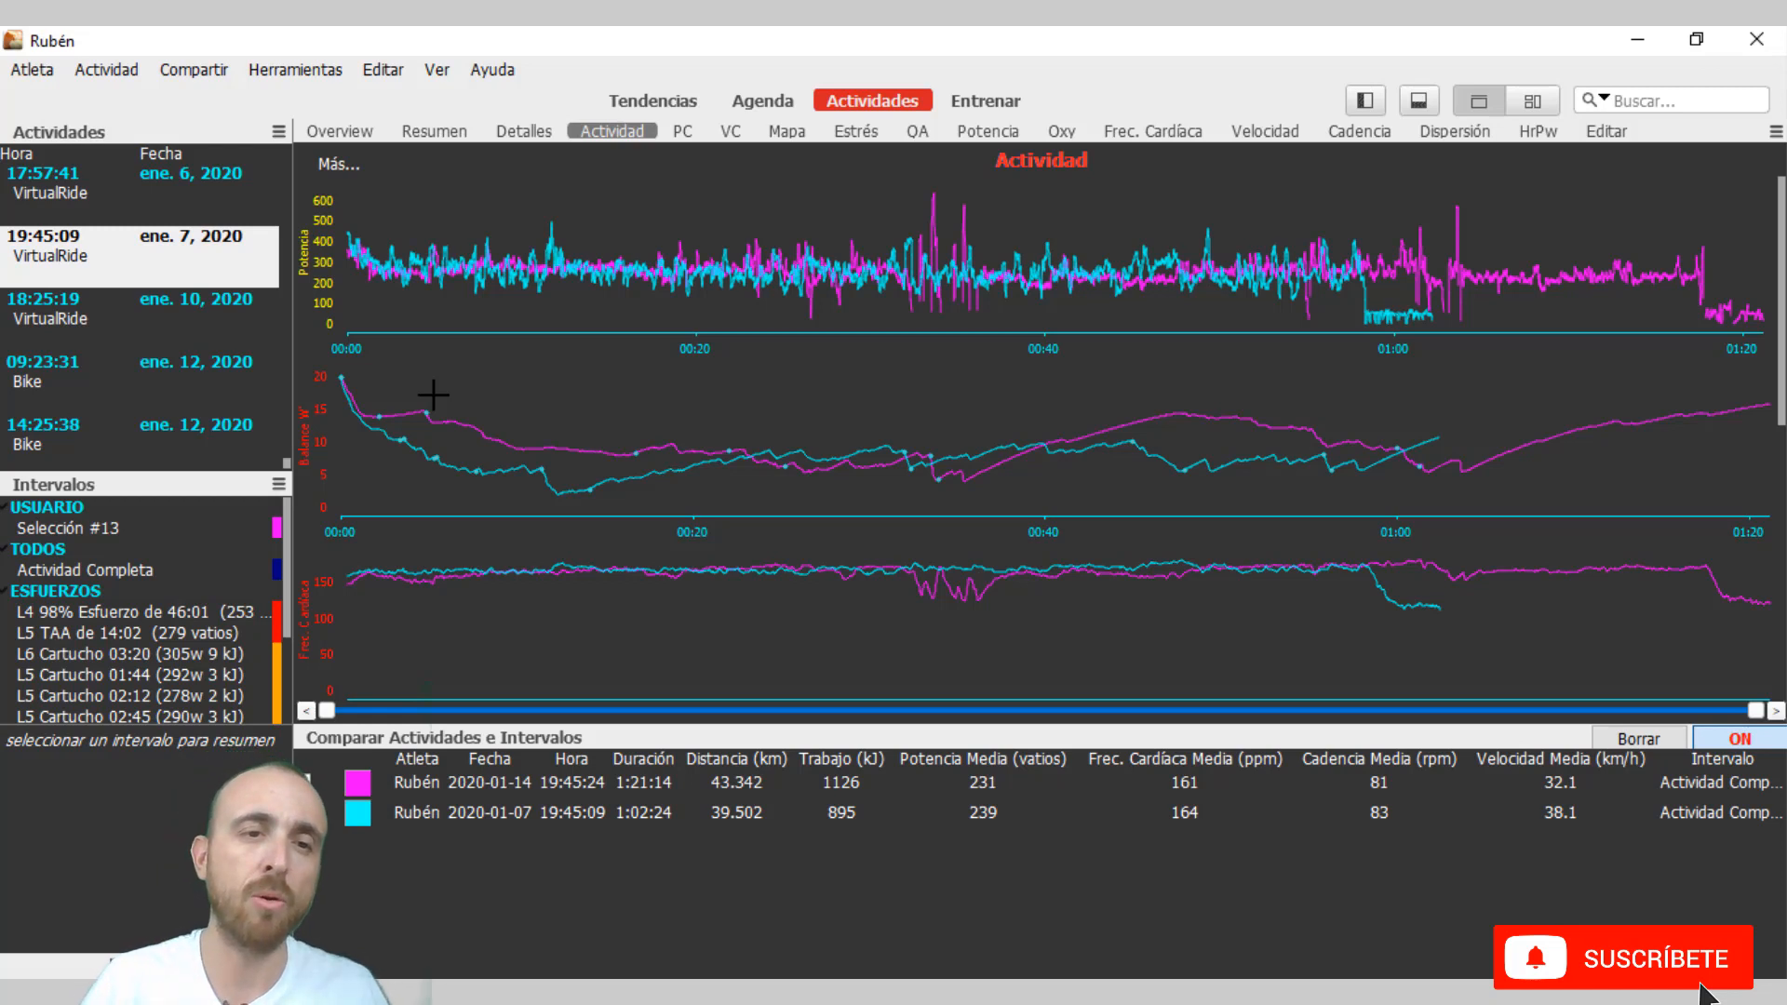
pyautogui.moveTo(358, 386)
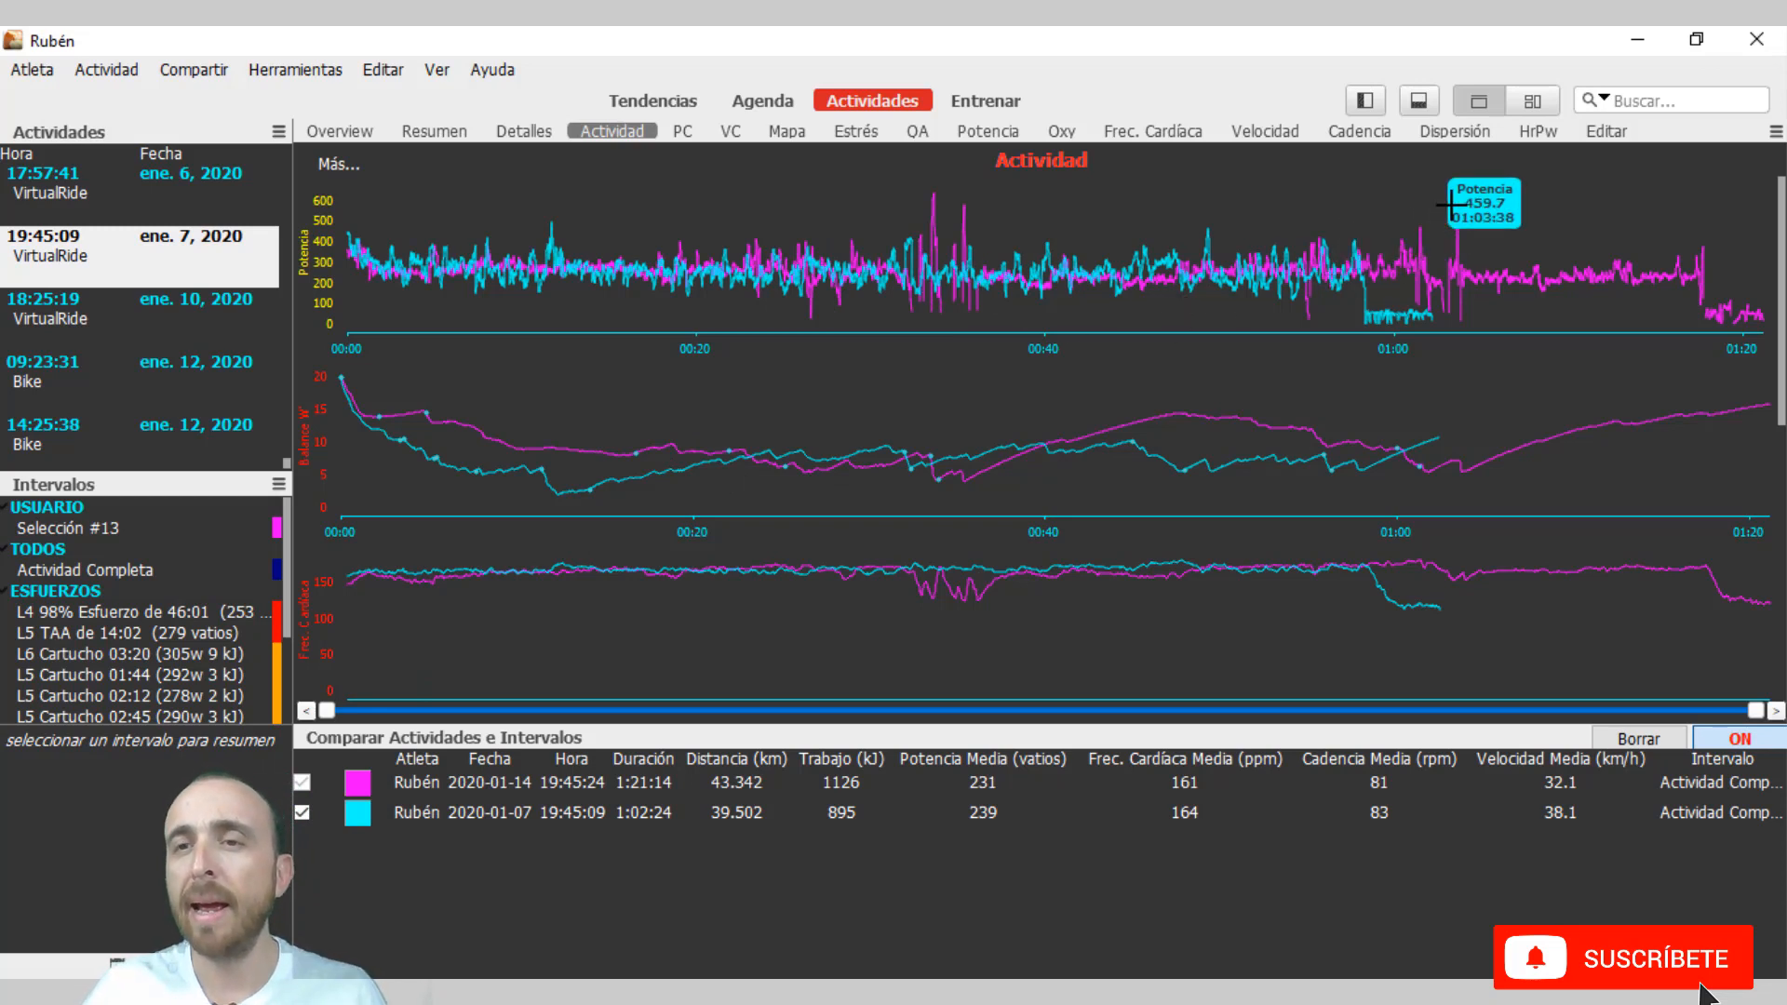
# Display the Dispersión chart and configure it to plot Potencia on the X axis against Velocidad on the Y axis.
pyautogui.click(1467, 140)
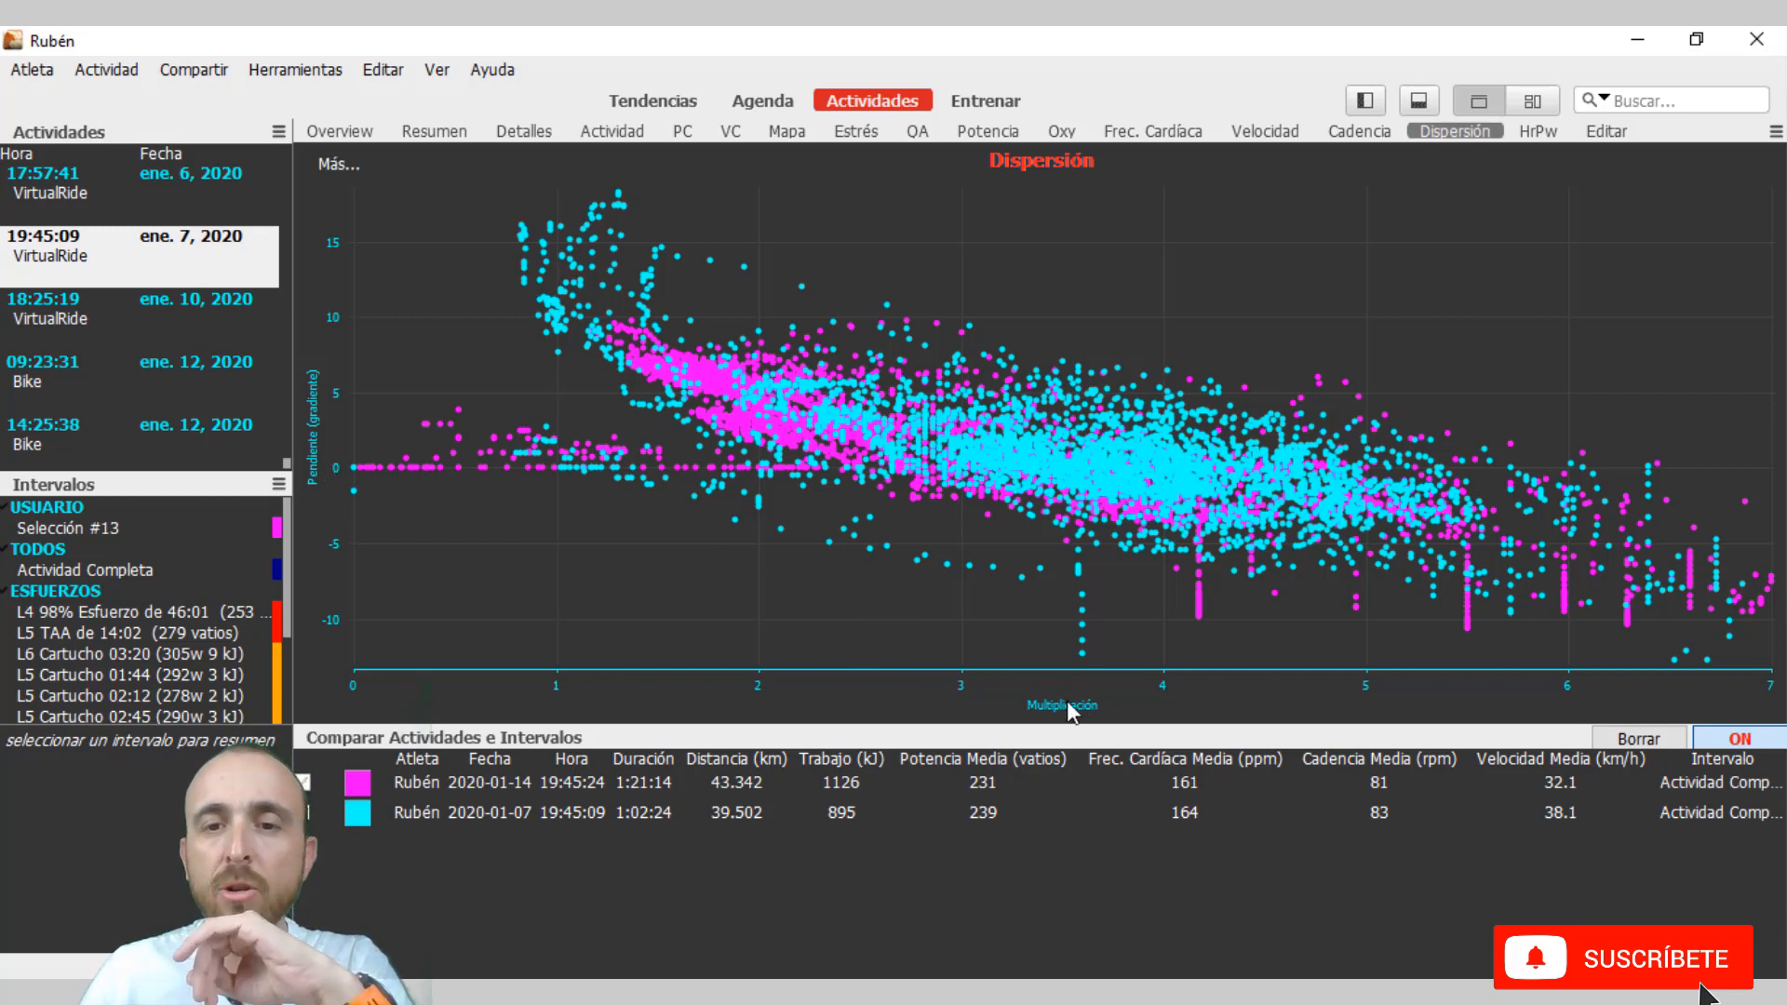
pyautogui.moveTo(353, 175)
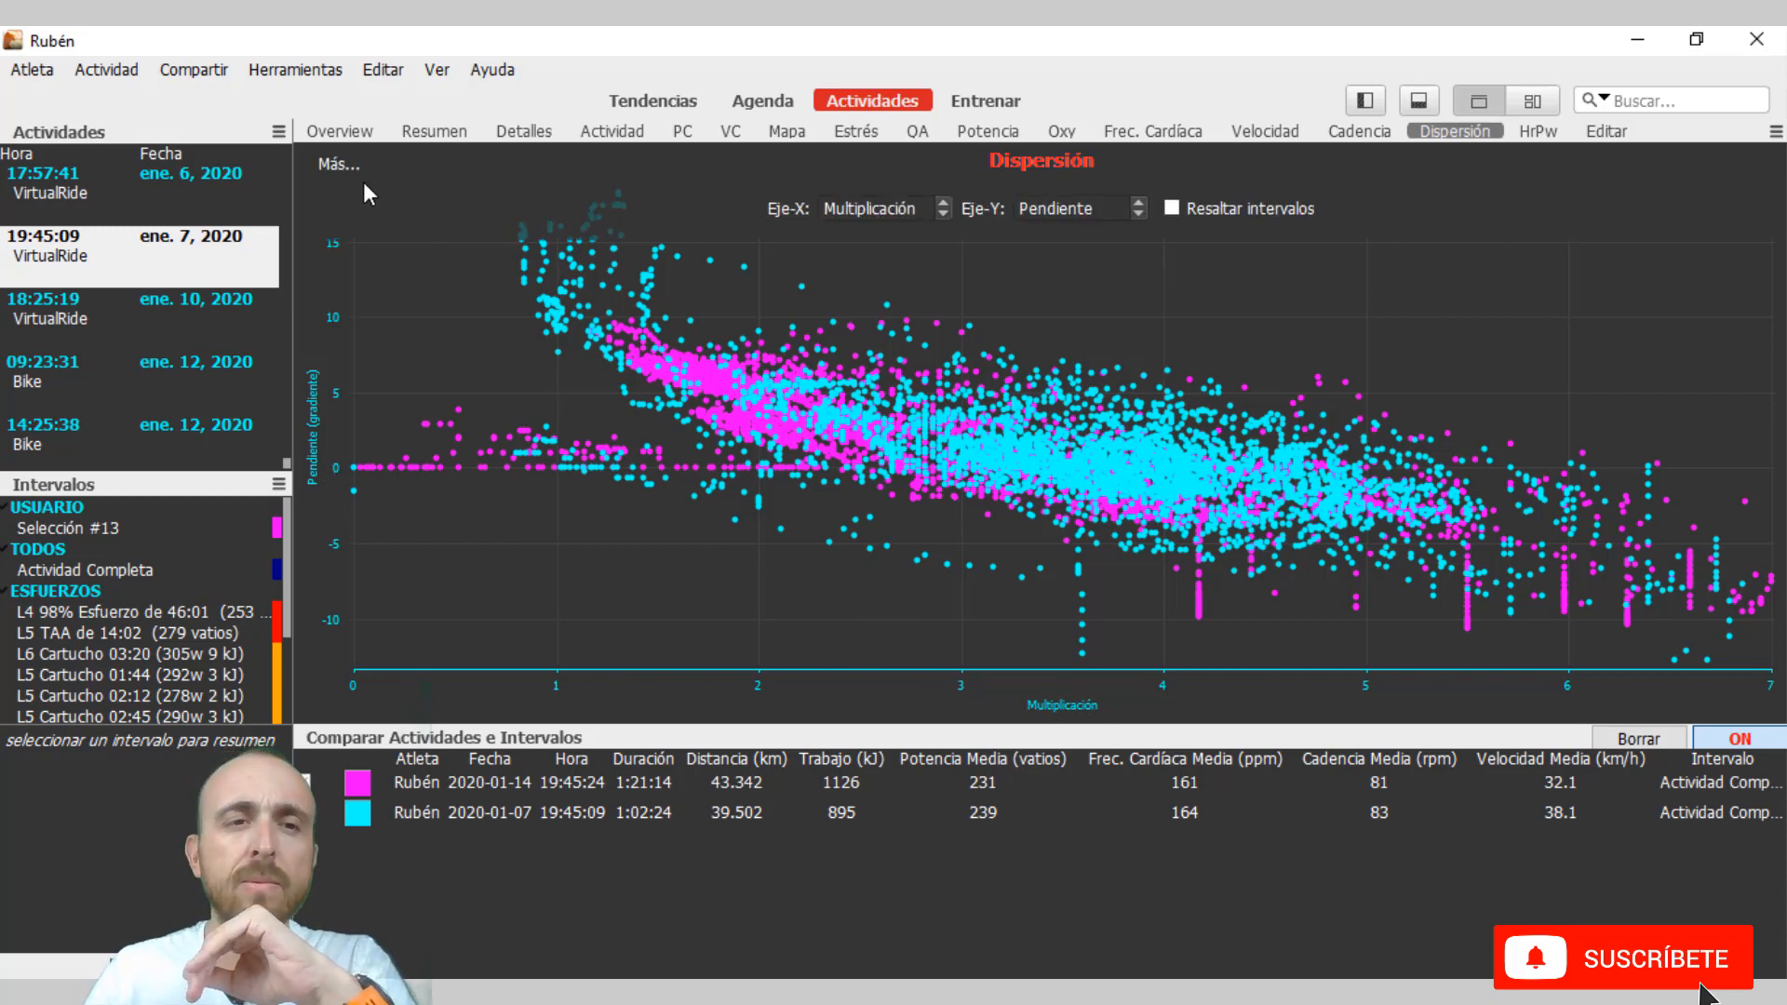
pyautogui.click(339, 164)
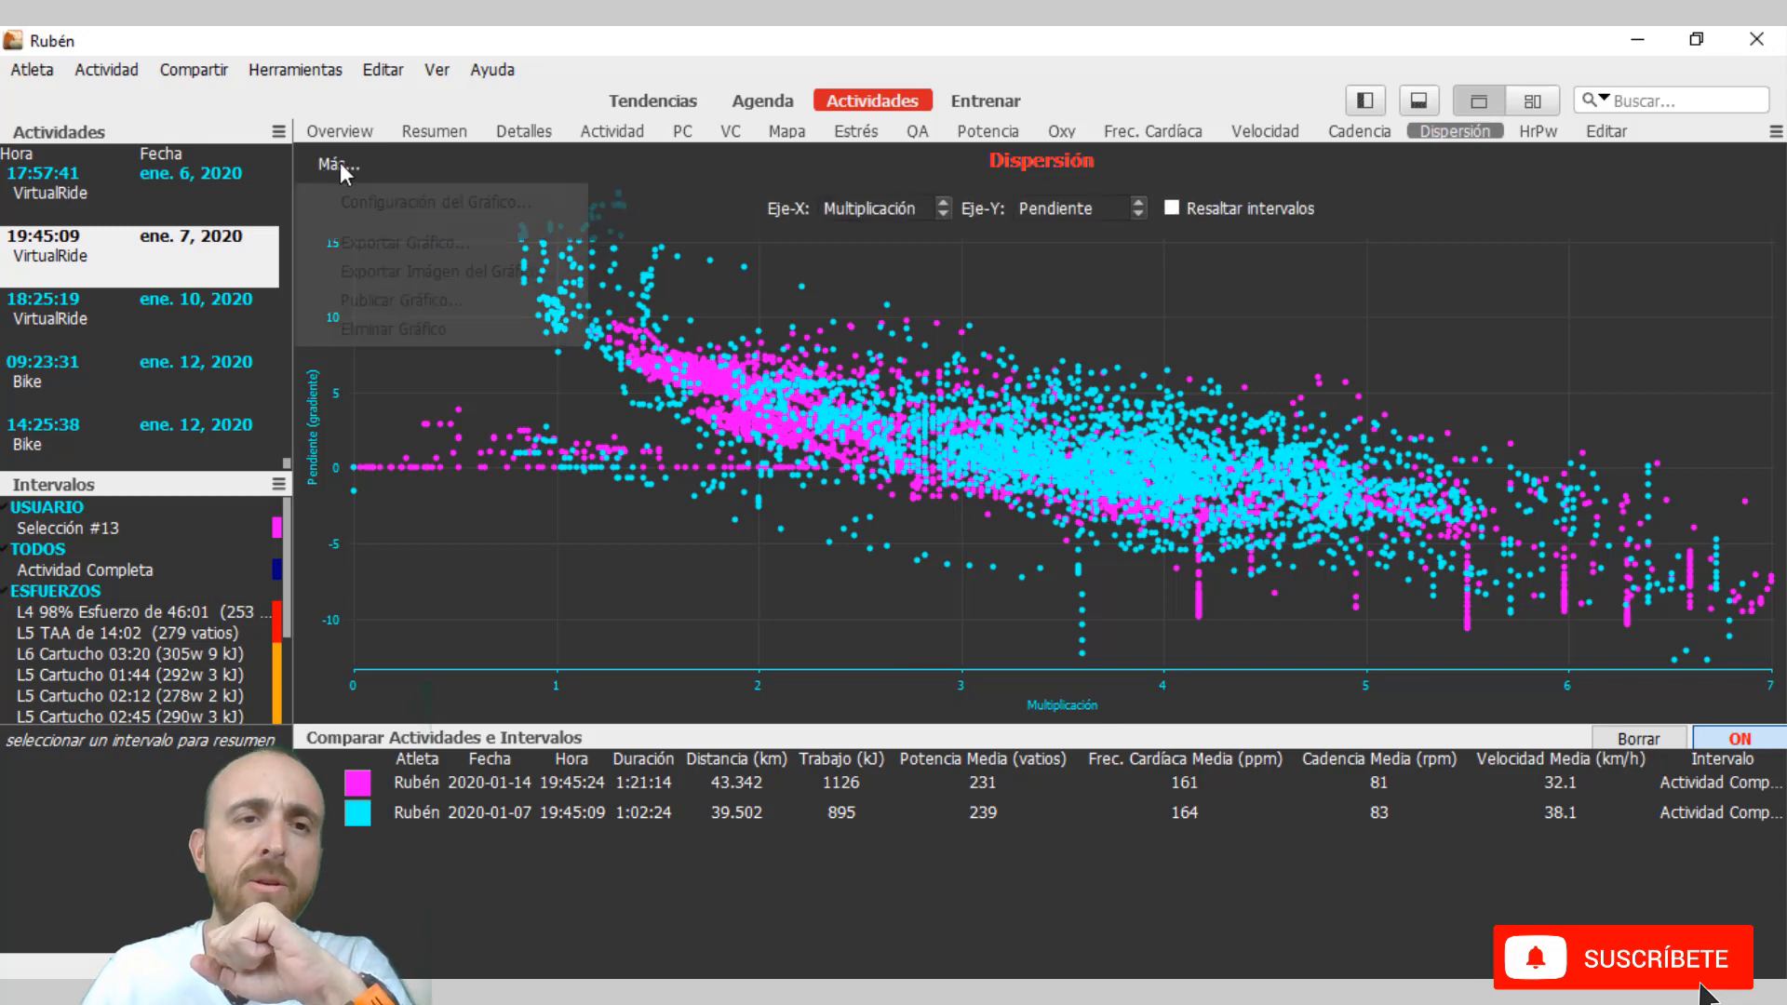
pyautogui.click(391, 198)
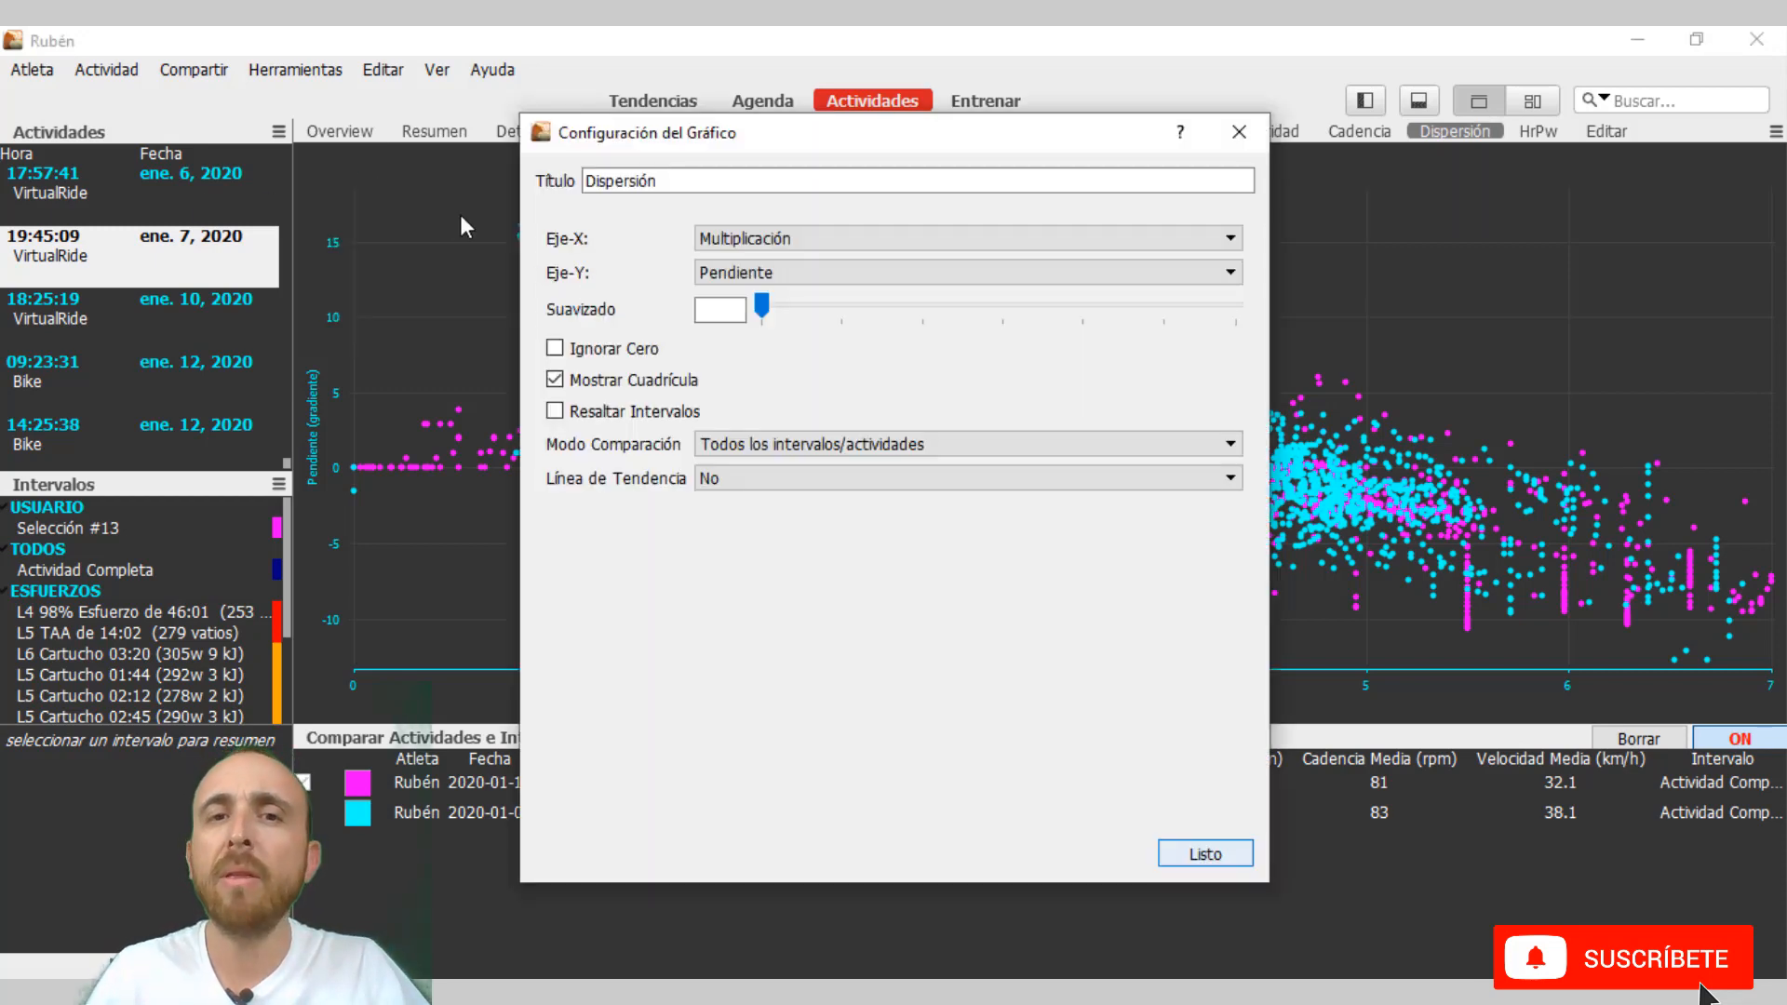
pyautogui.click(845, 238)
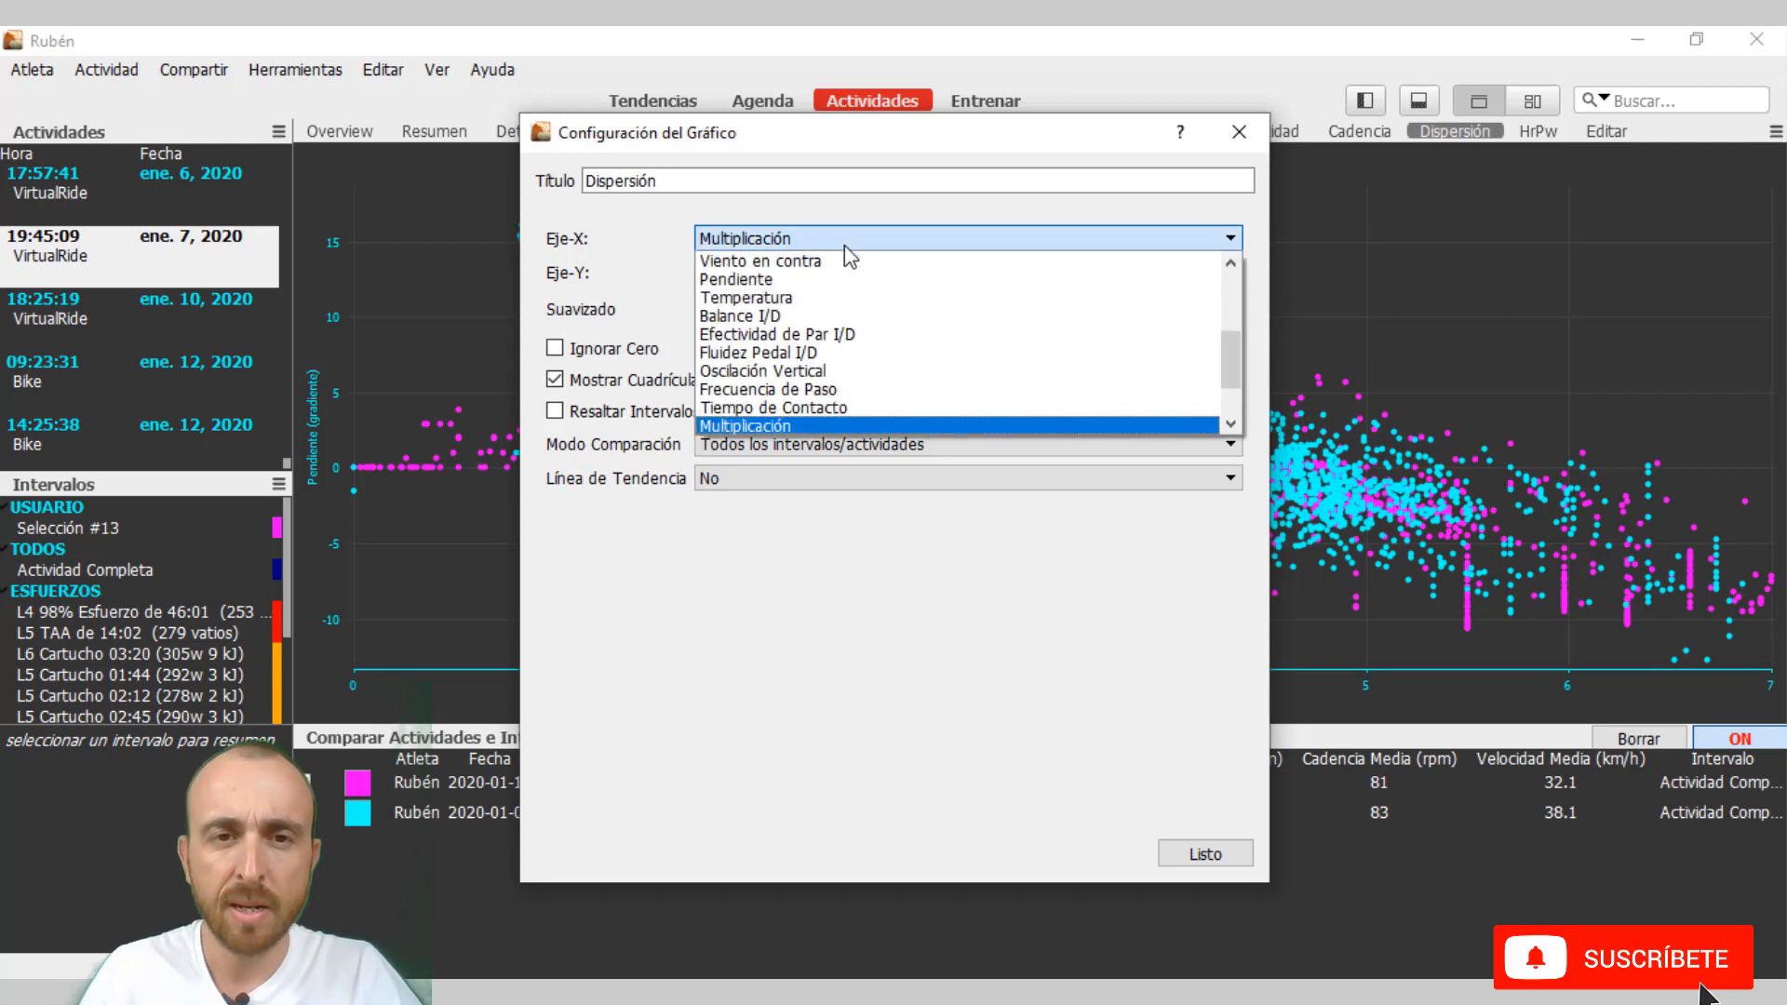
pyautogui.scroll(3, 845, 298)
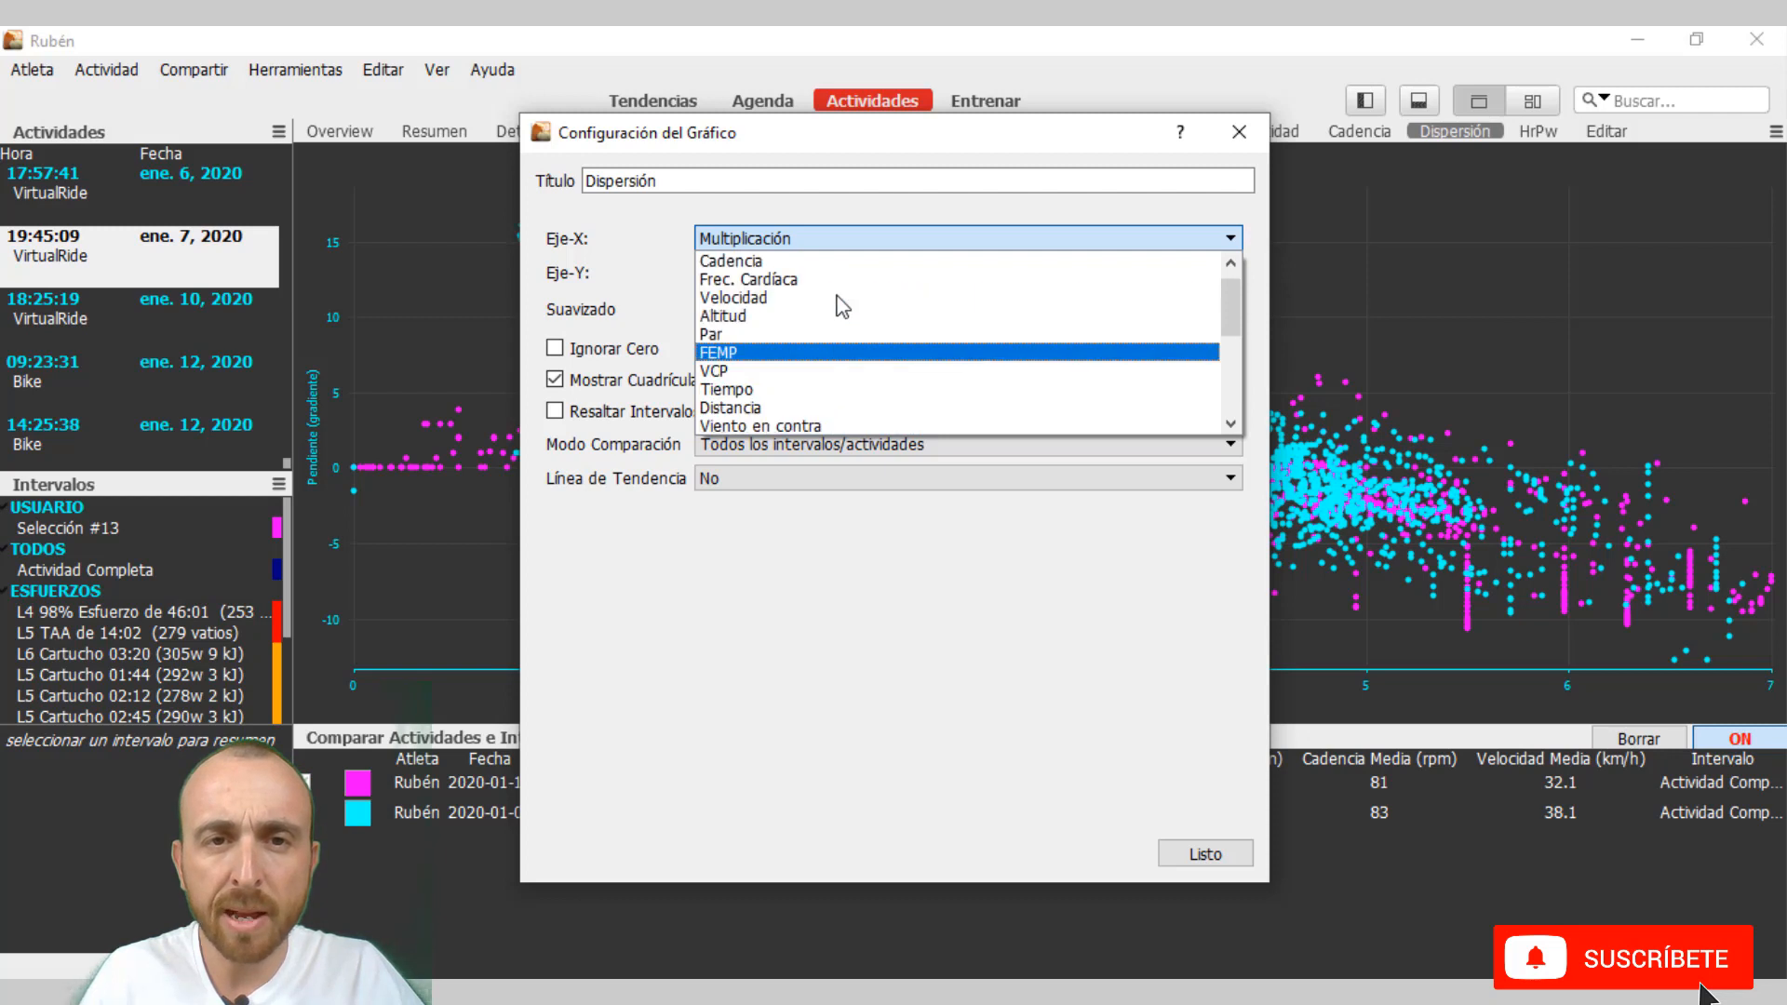
pyautogui.scroll(1, 843, 306)
pyautogui.click(803, 260)
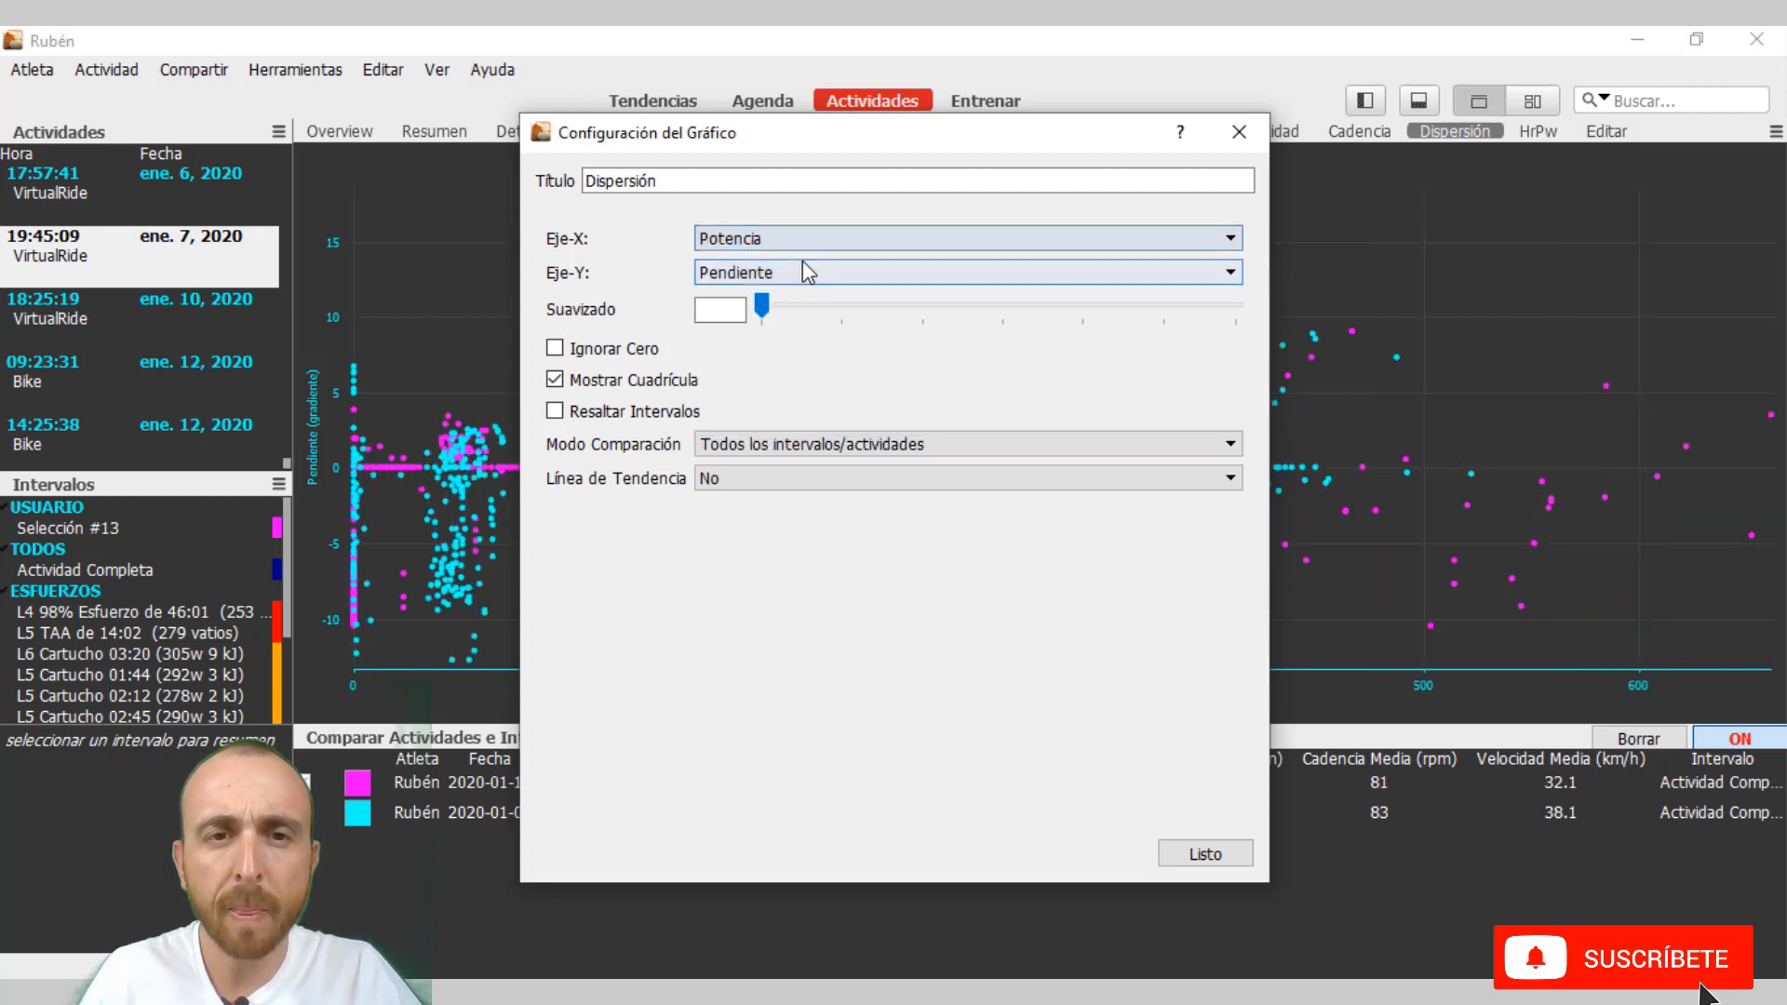
pyautogui.click(807, 278)
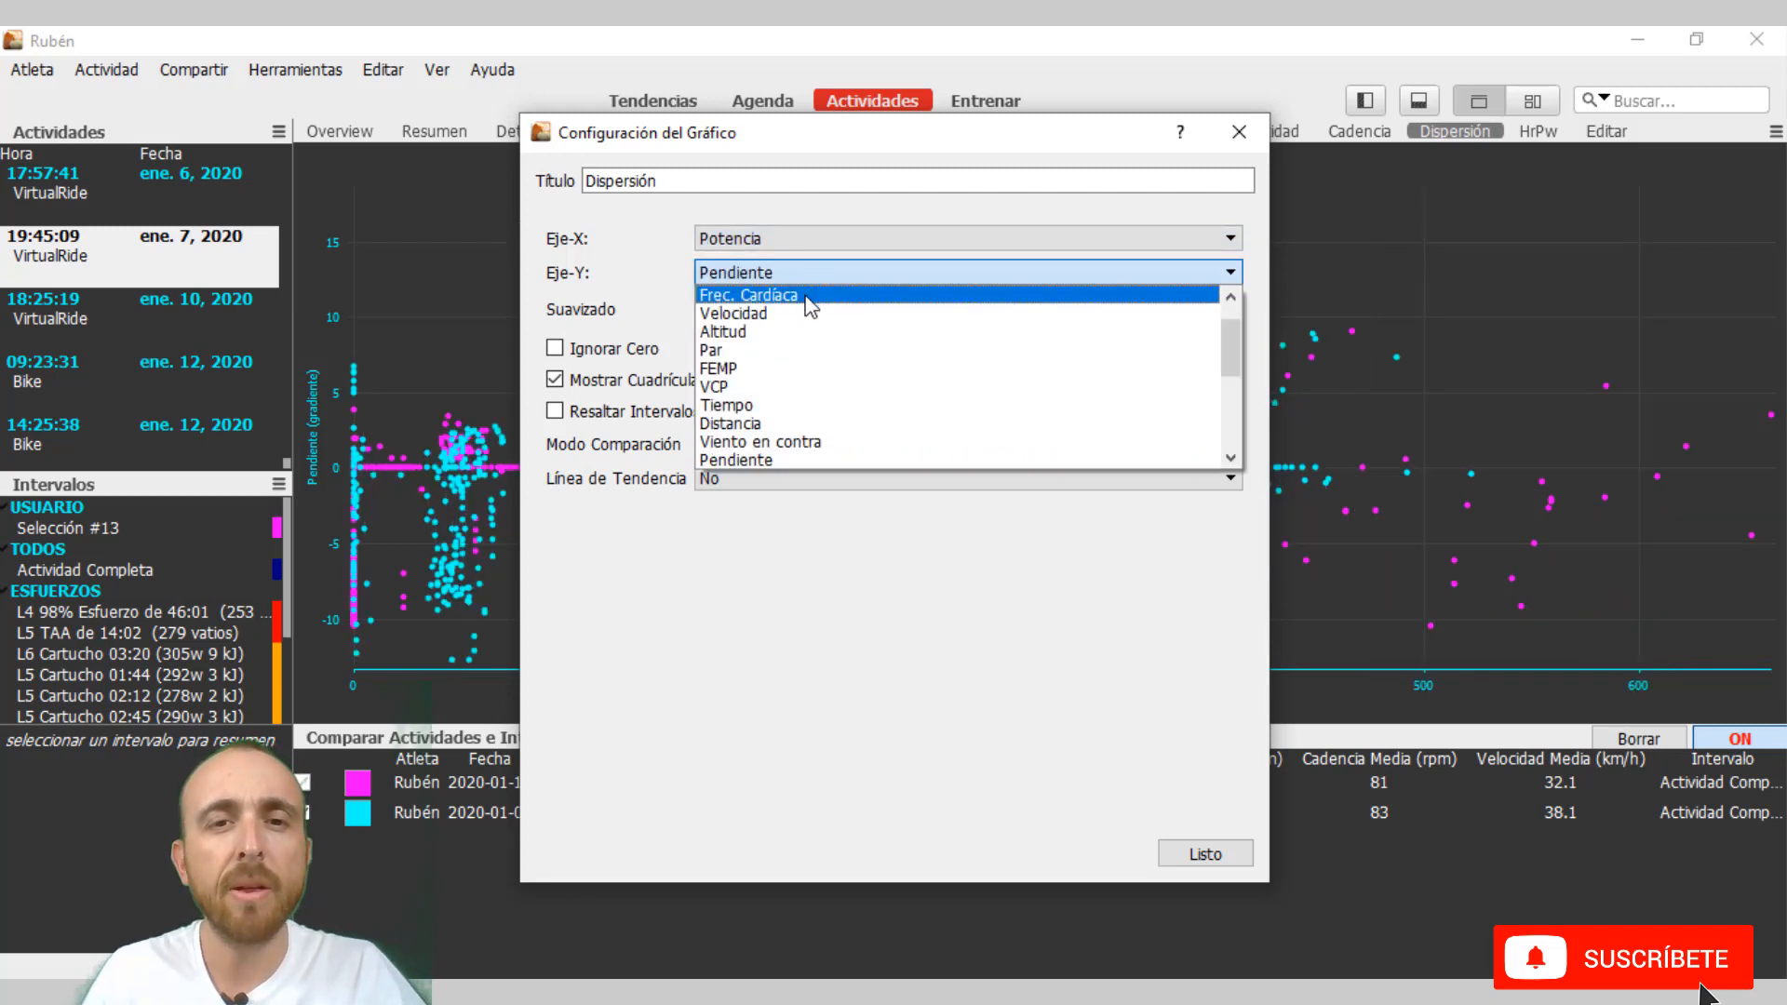
pyautogui.click(808, 314)
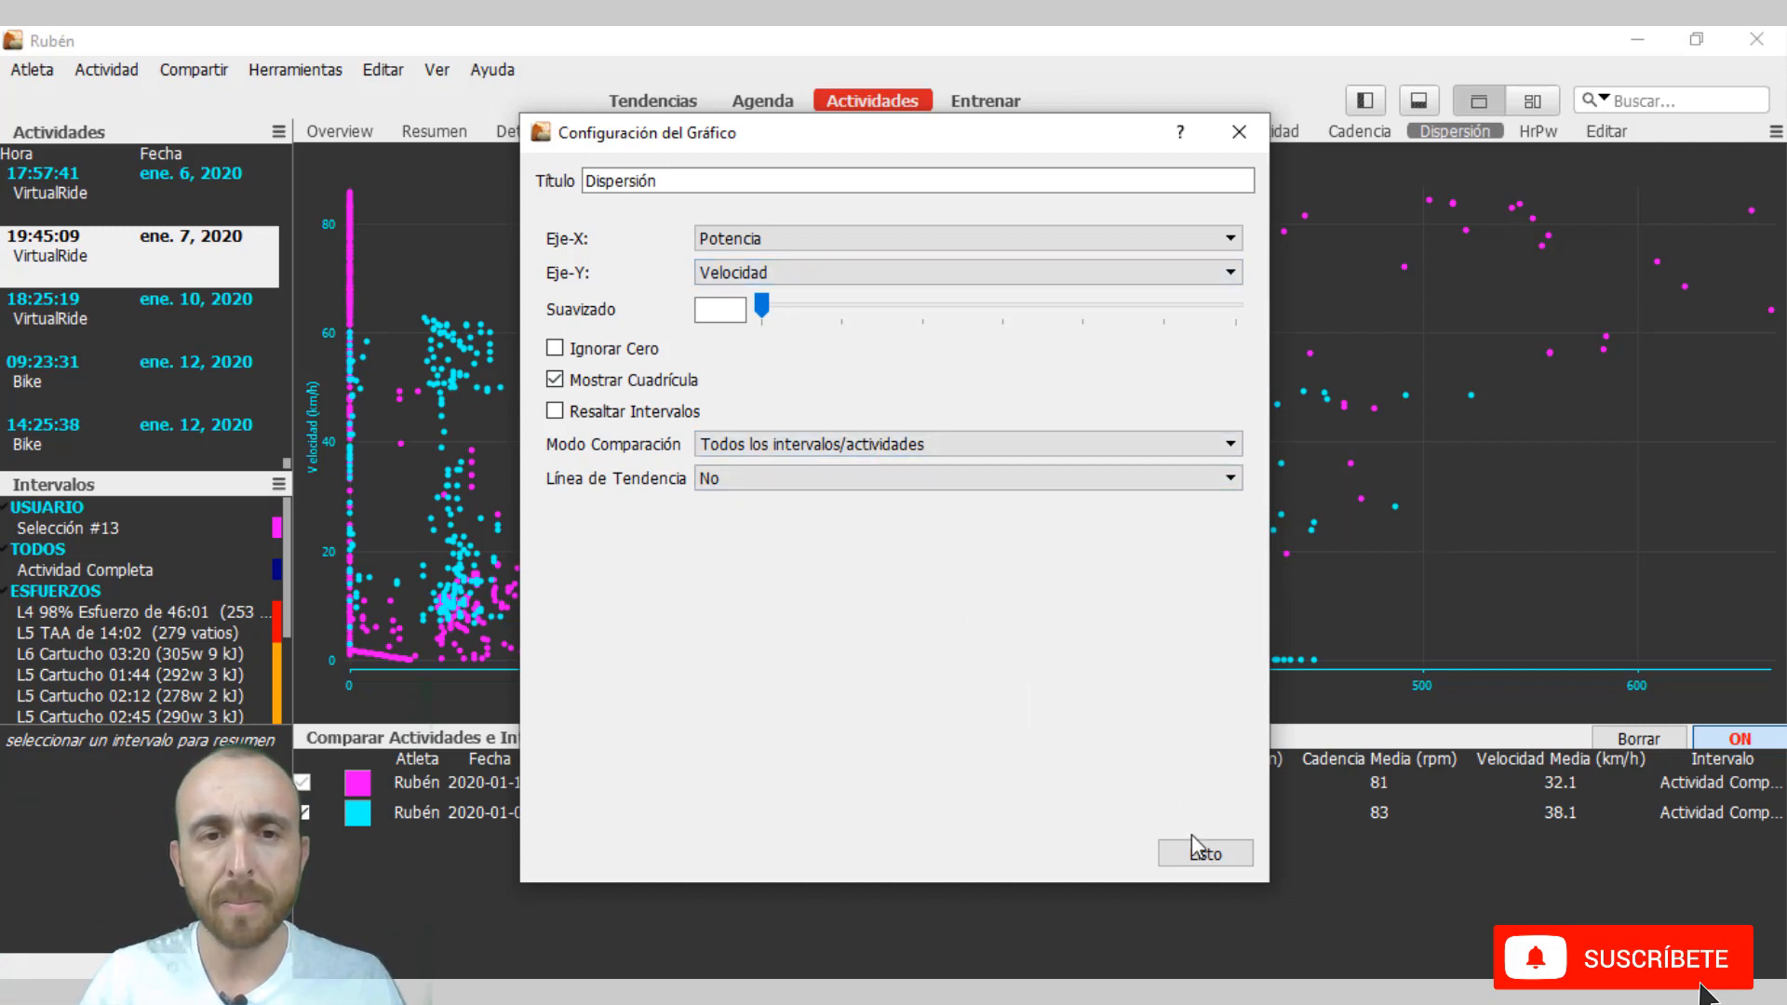
pyautogui.click(1214, 862)
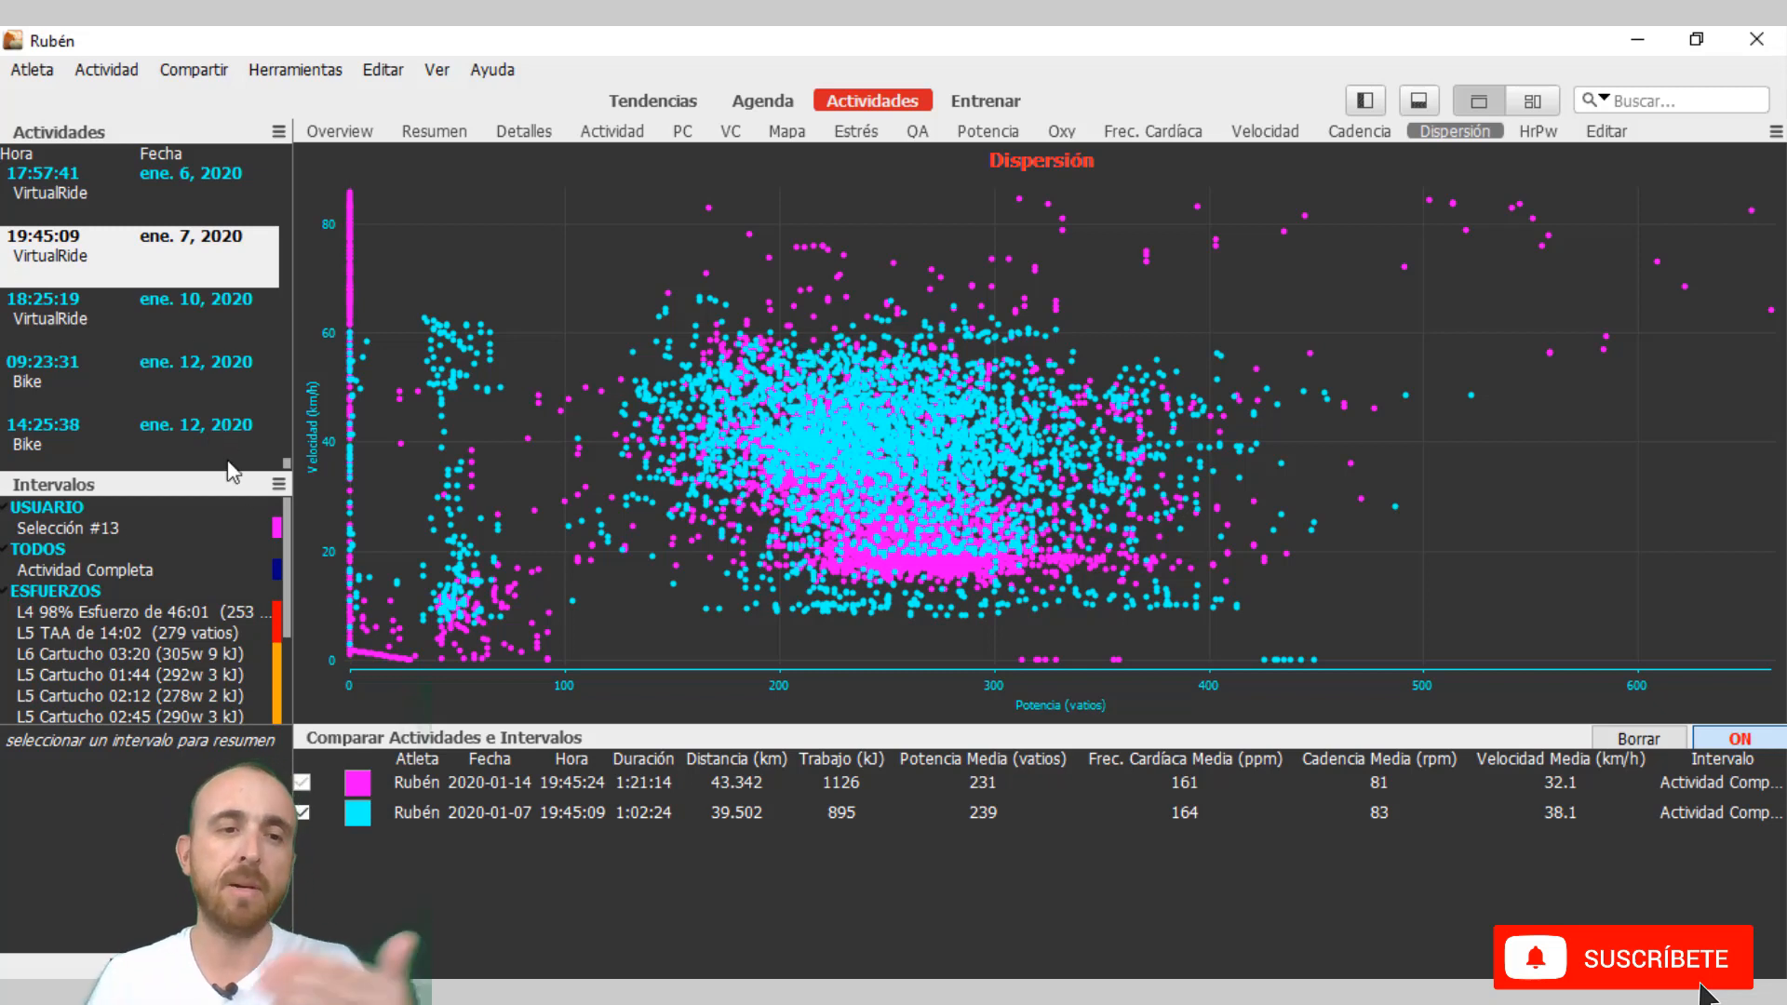
# Add the 17 December 2019 VirtualRide at 19:45:24 to the comparison and exclude it from the plotted rides.
pyautogui.scroll(1, 104, 288)
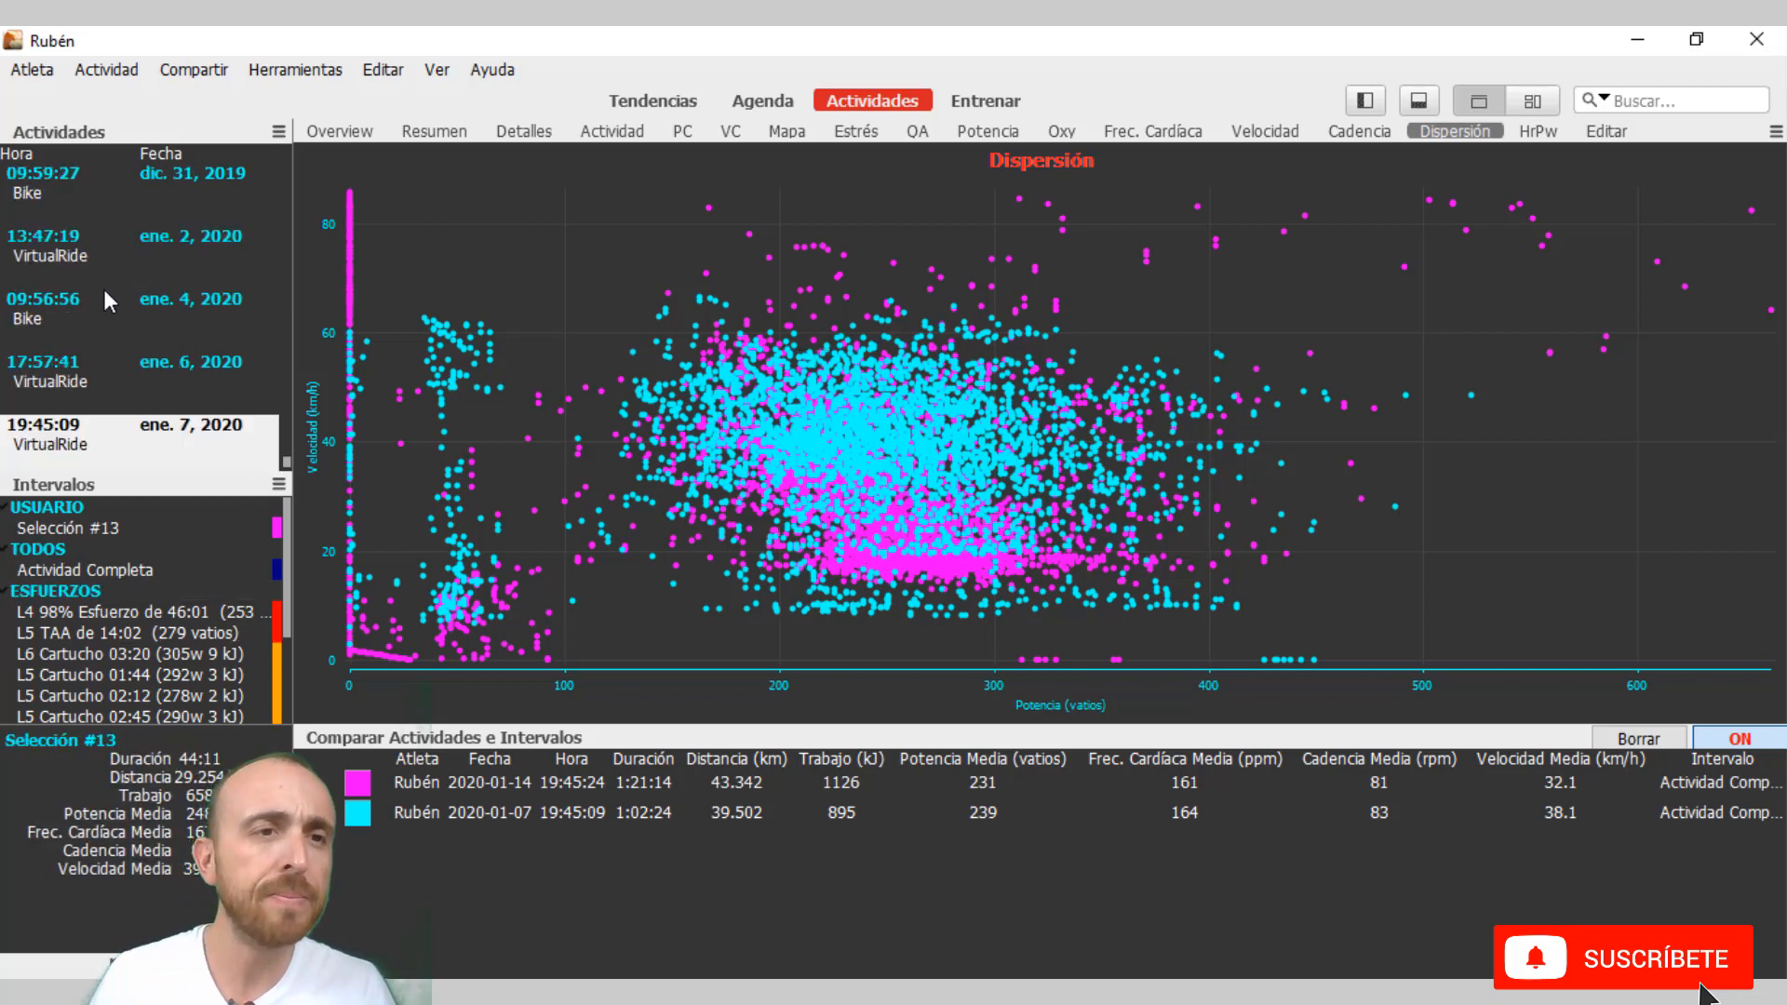
pyautogui.scroll(2, 128, 346)
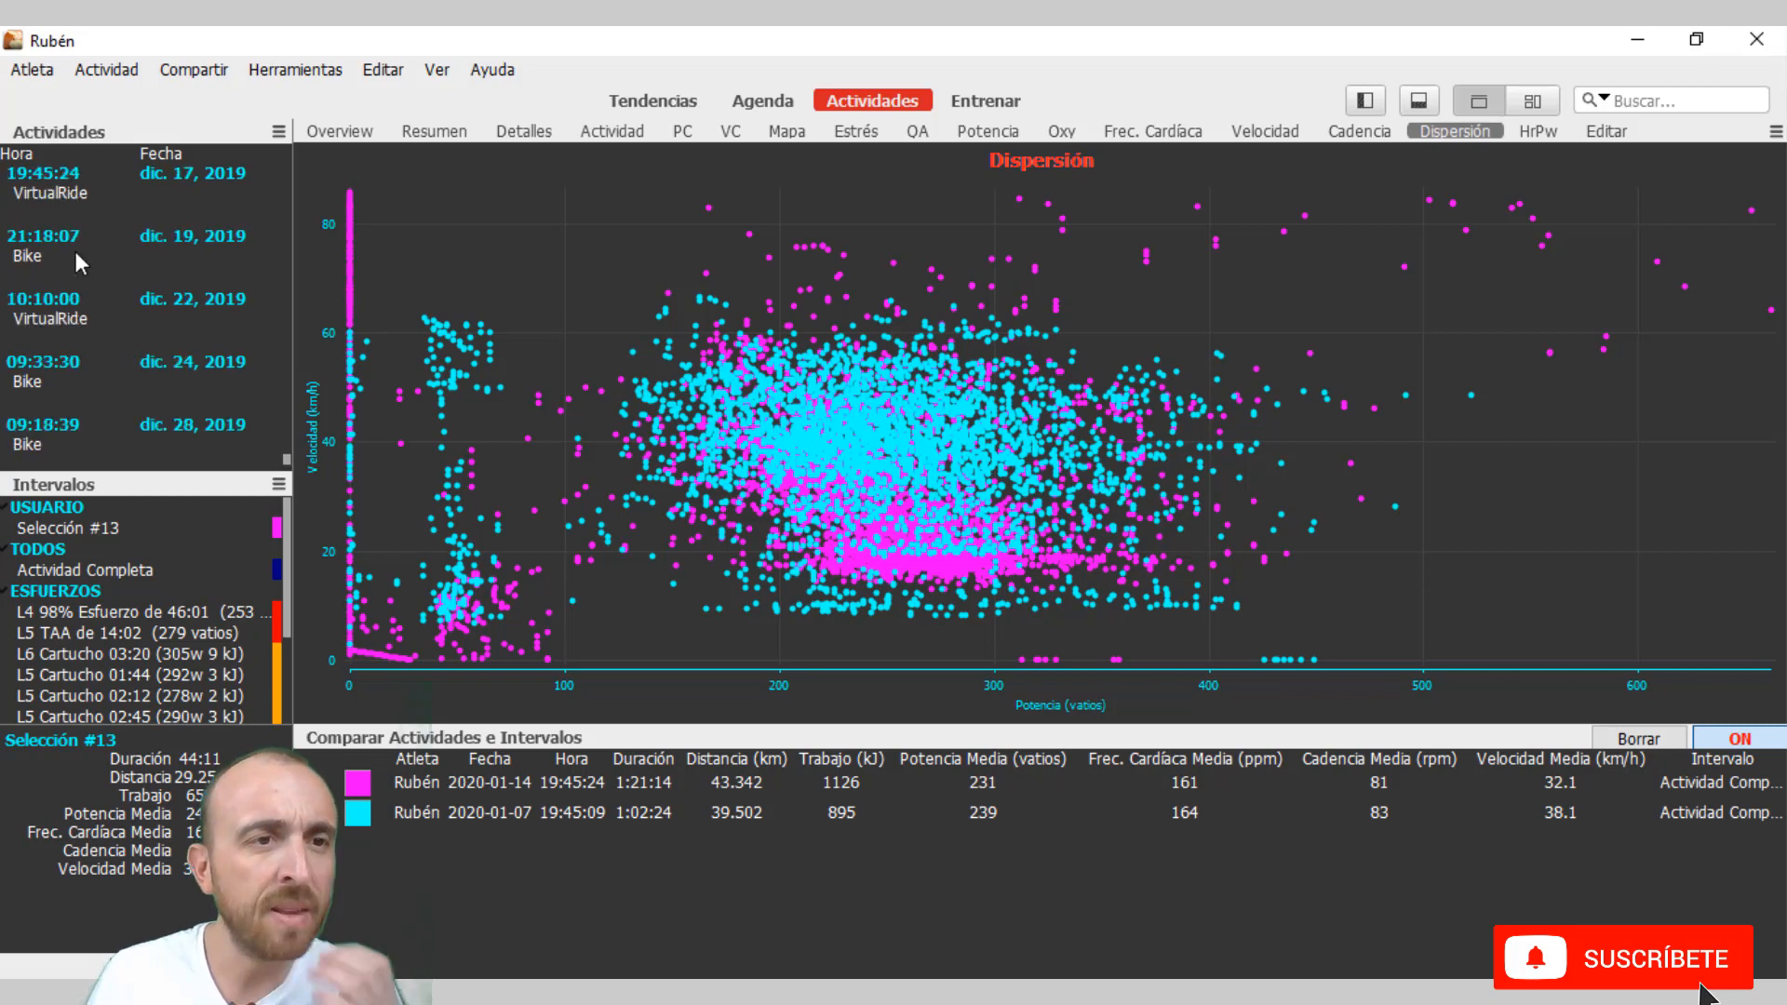
pyautogui.click(112, 182)
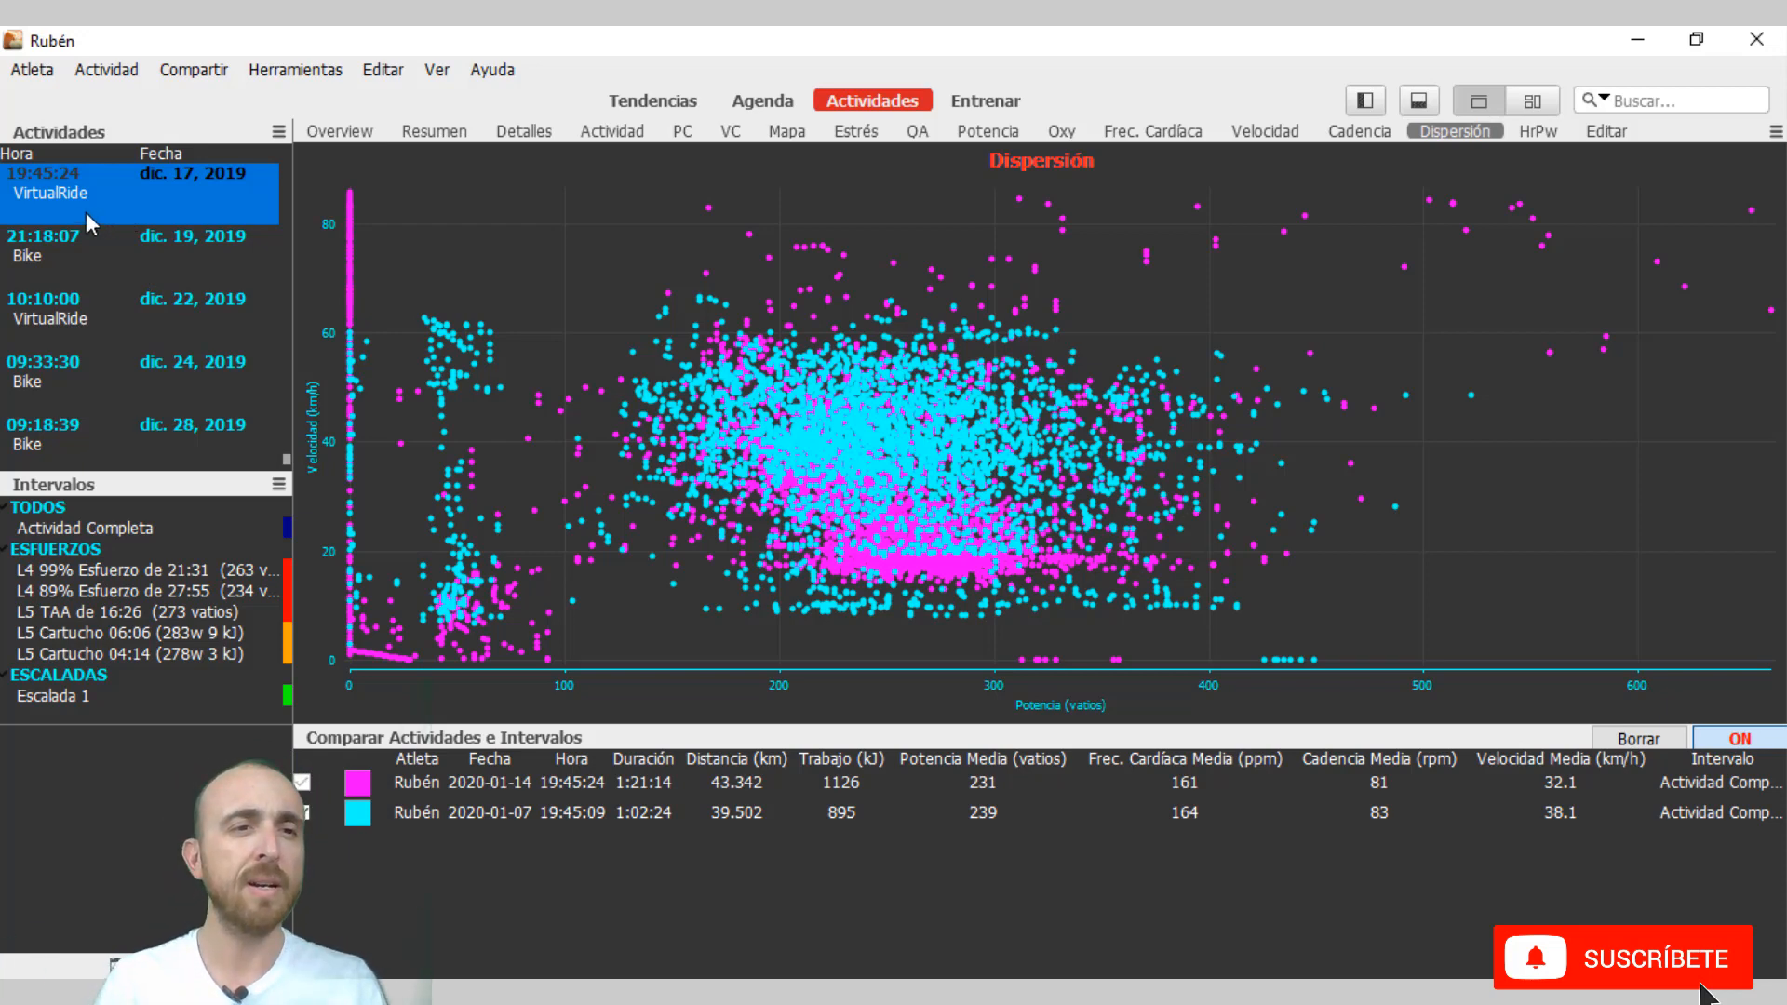
pyautogui.moveTo(86, 212); pyautogui.dragTo(394, 920)
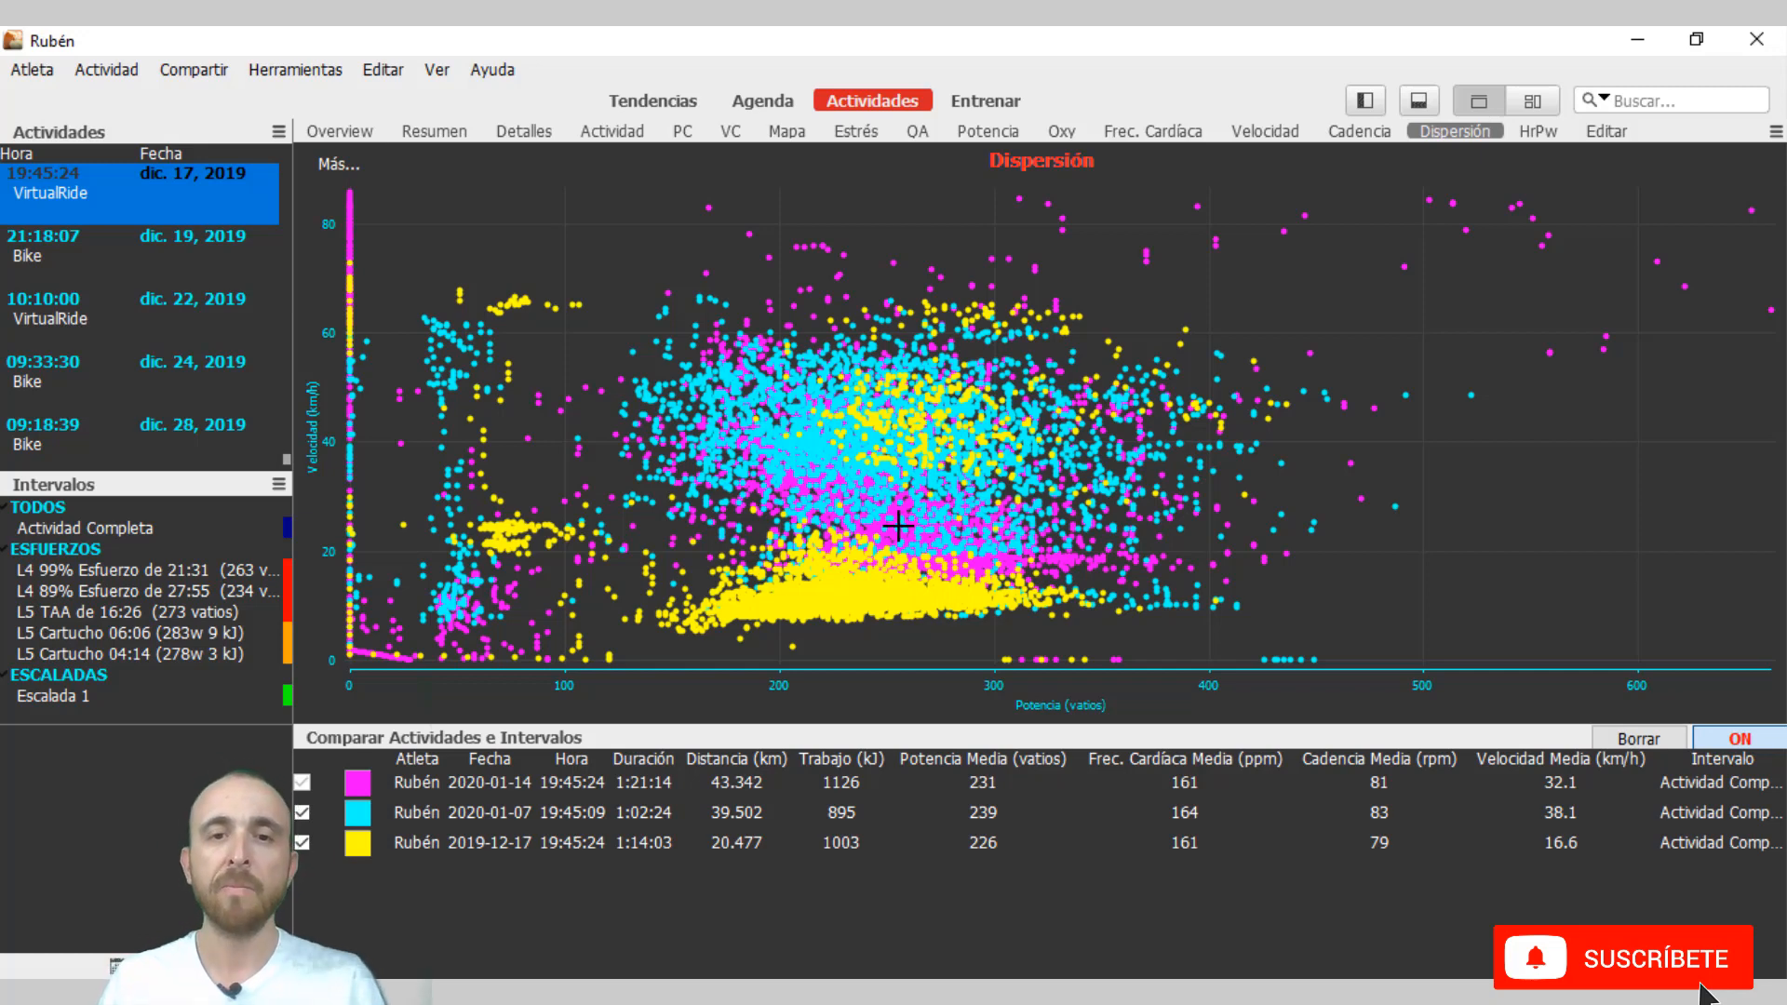
pyautogui.click(303, 843)
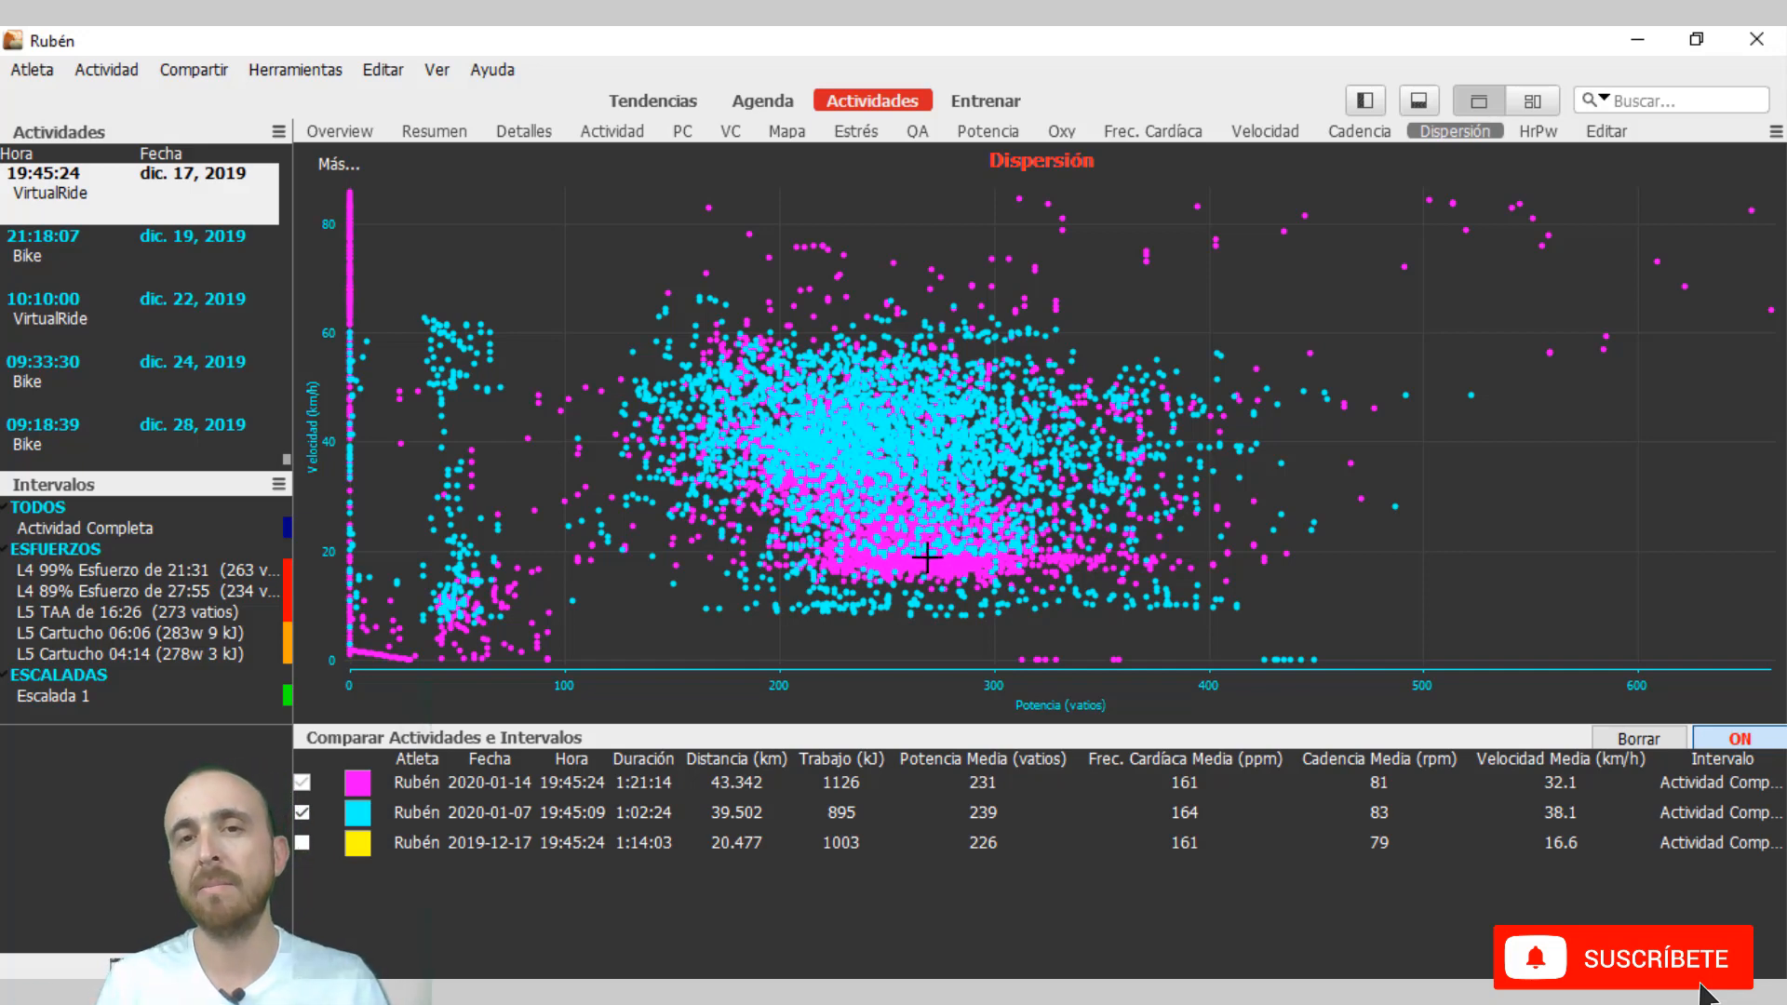
pyautogui.click(1308, 845)
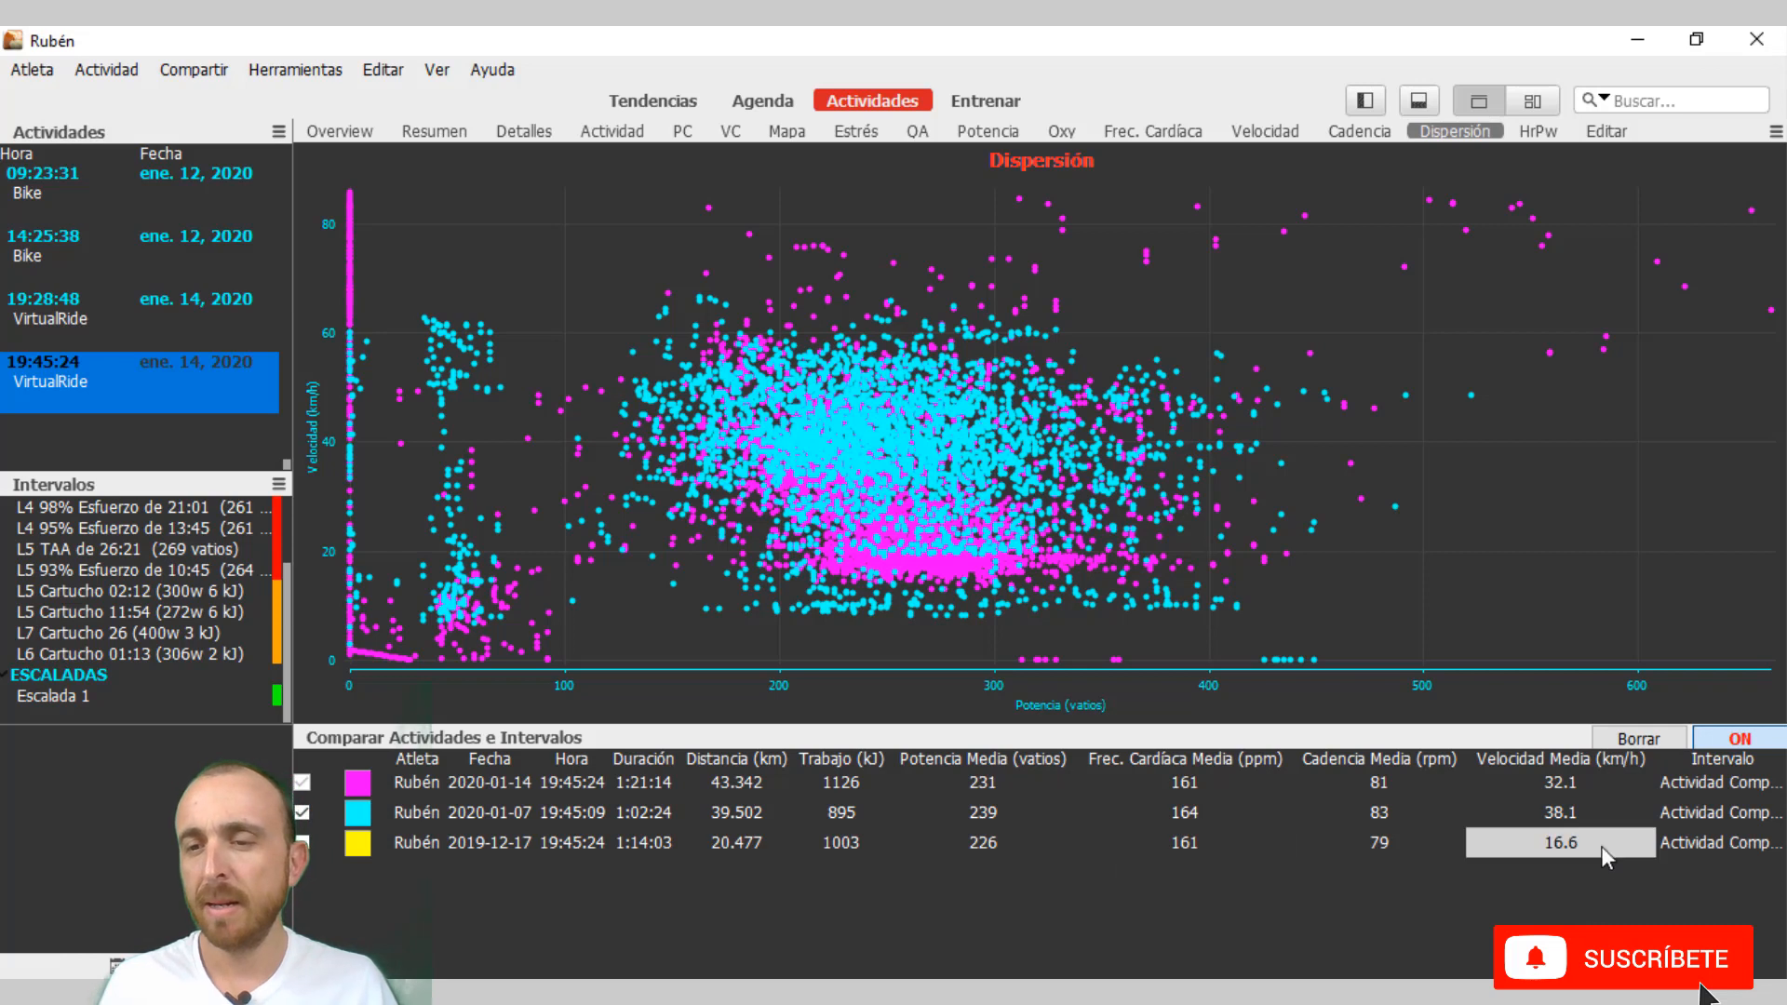
# Clear the comparison and add the L7 Cartucho 26 (400w 3 kJ) interval from the 14 January 2020 ride at 19:45:24.
pyautogui.click(1651, 739)
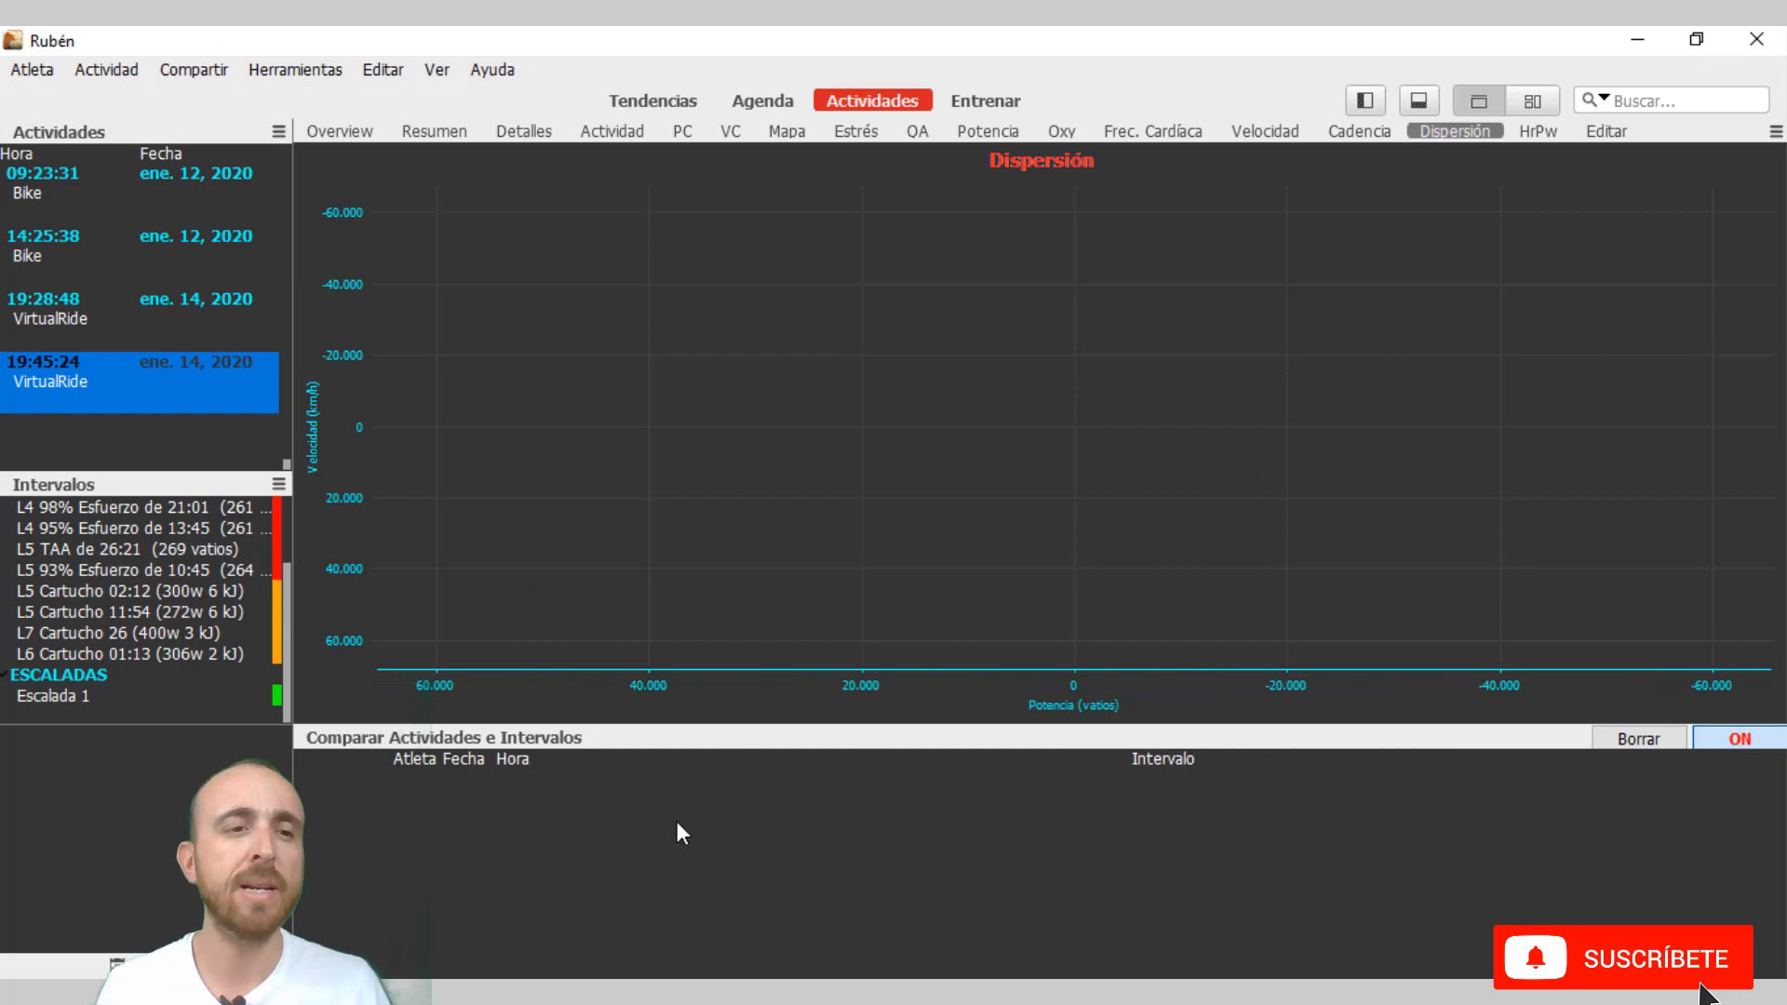
pyautogui.click(192, 697)
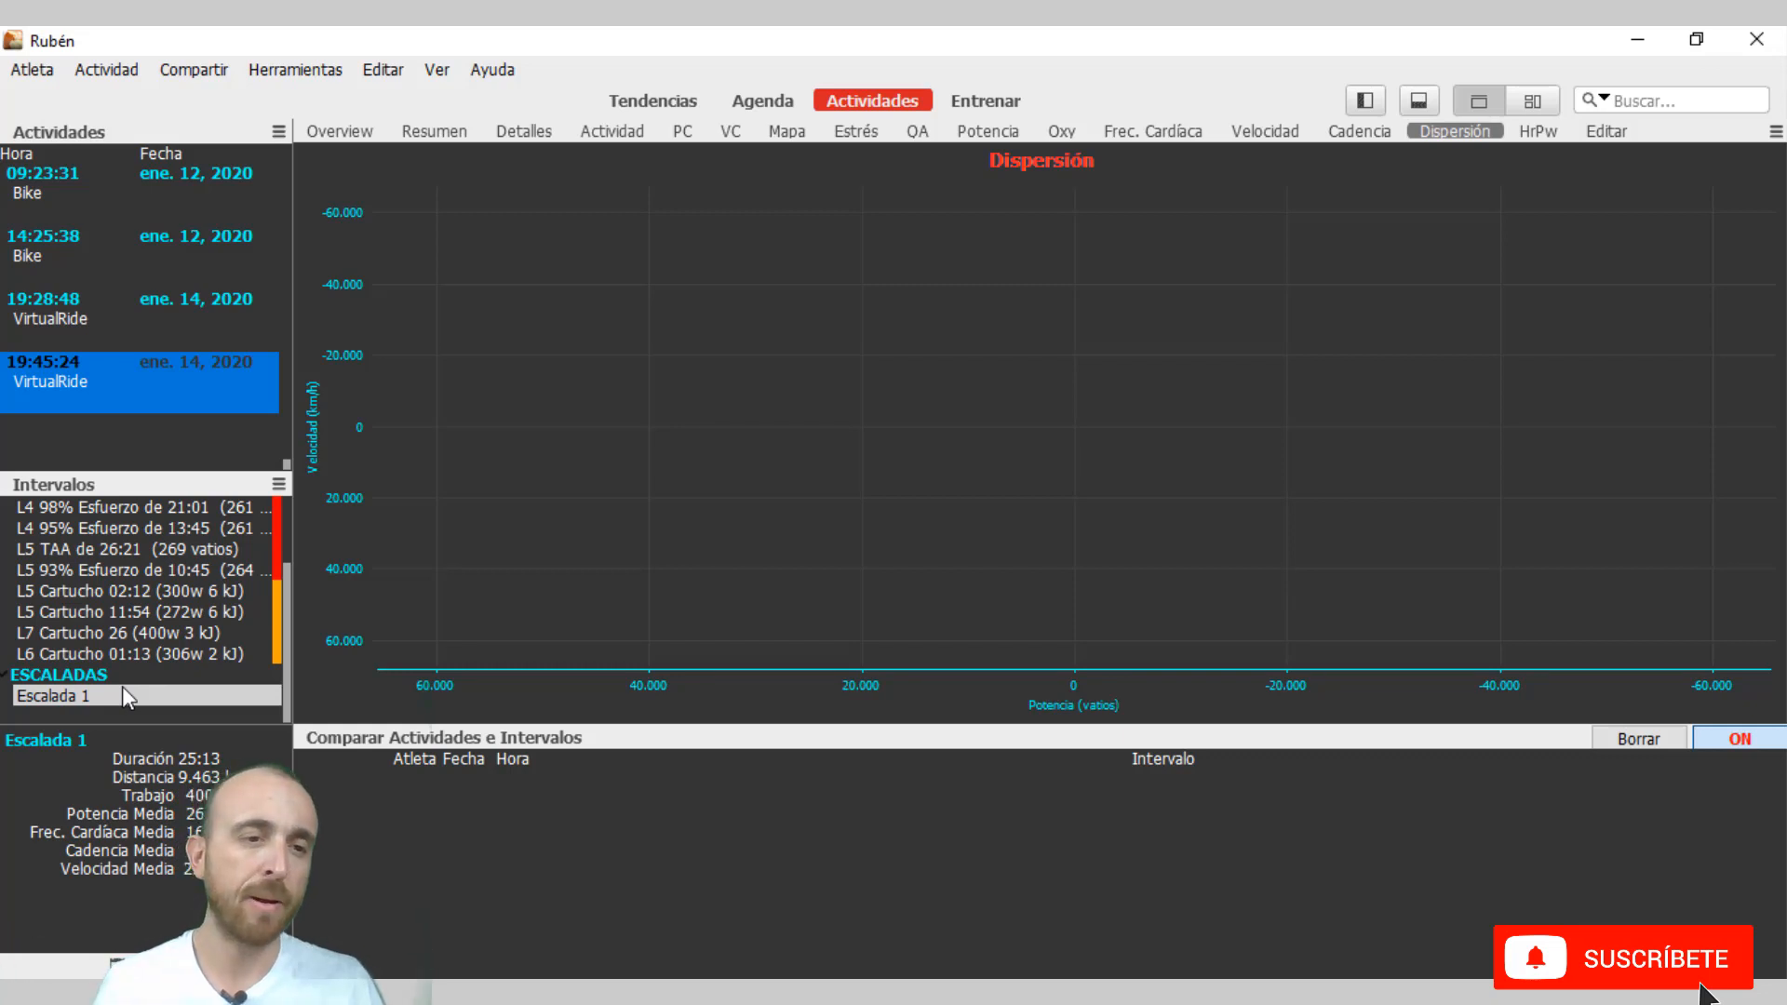
pyautogui.click(110, 679)
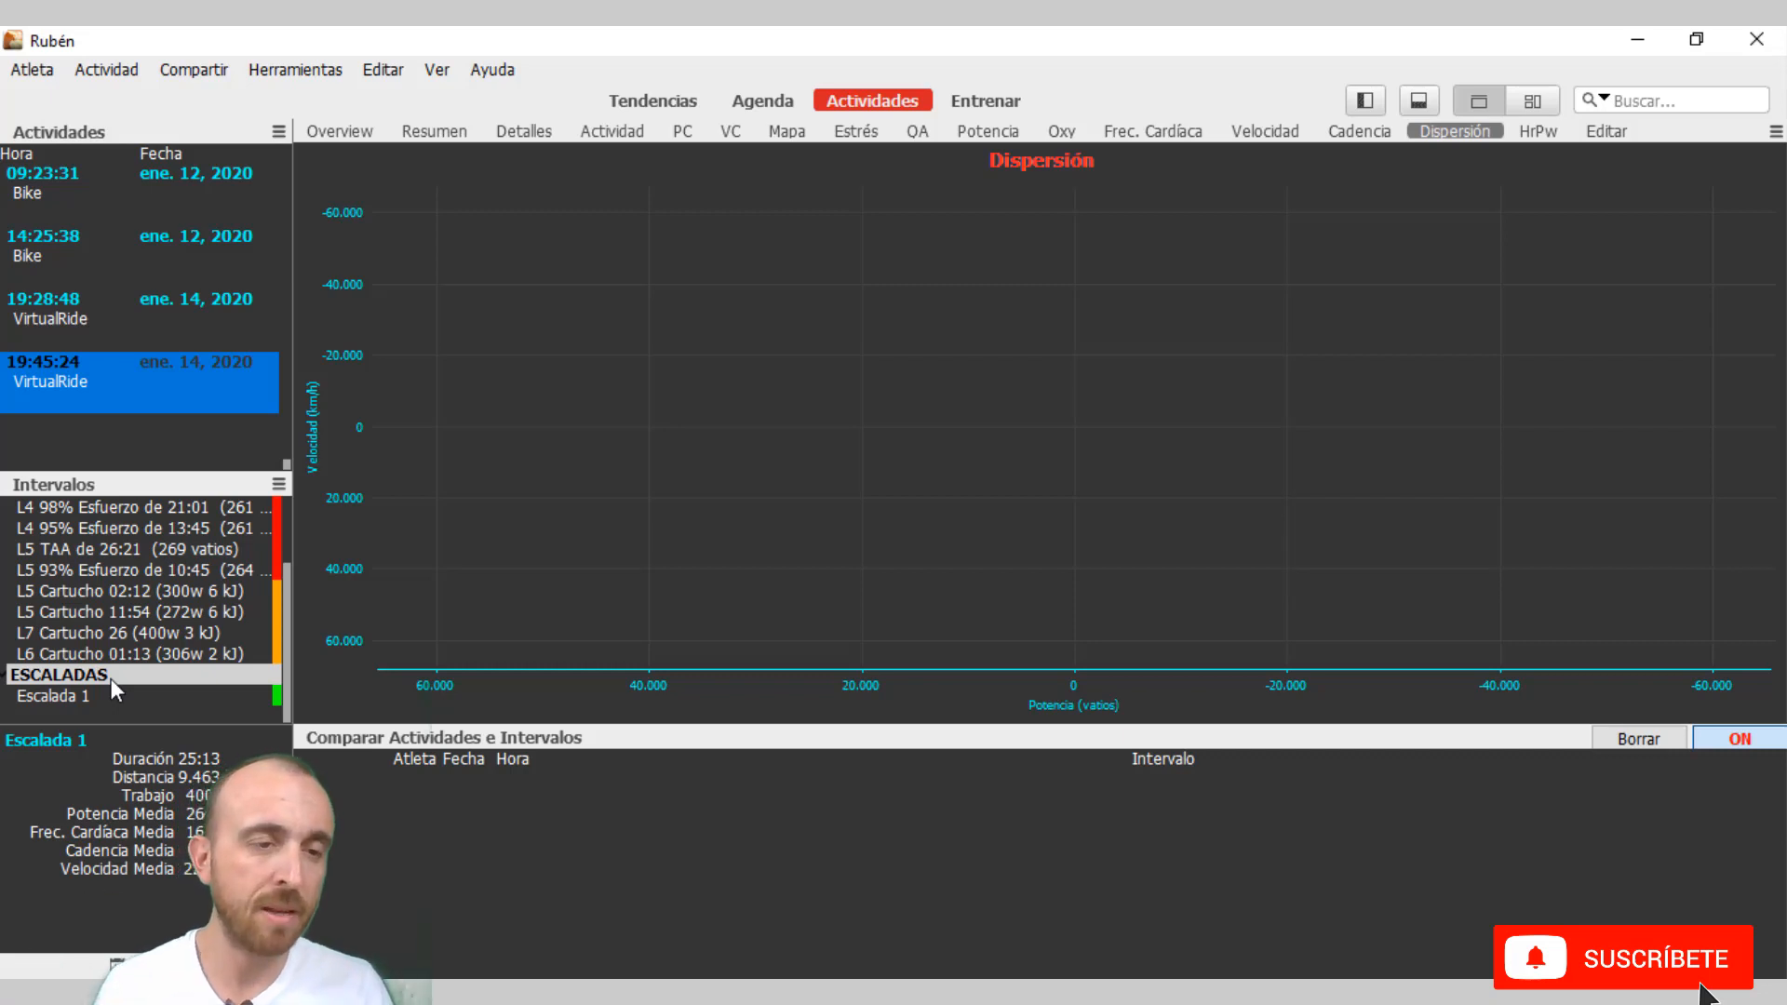
pyautogui.click(149, 633)
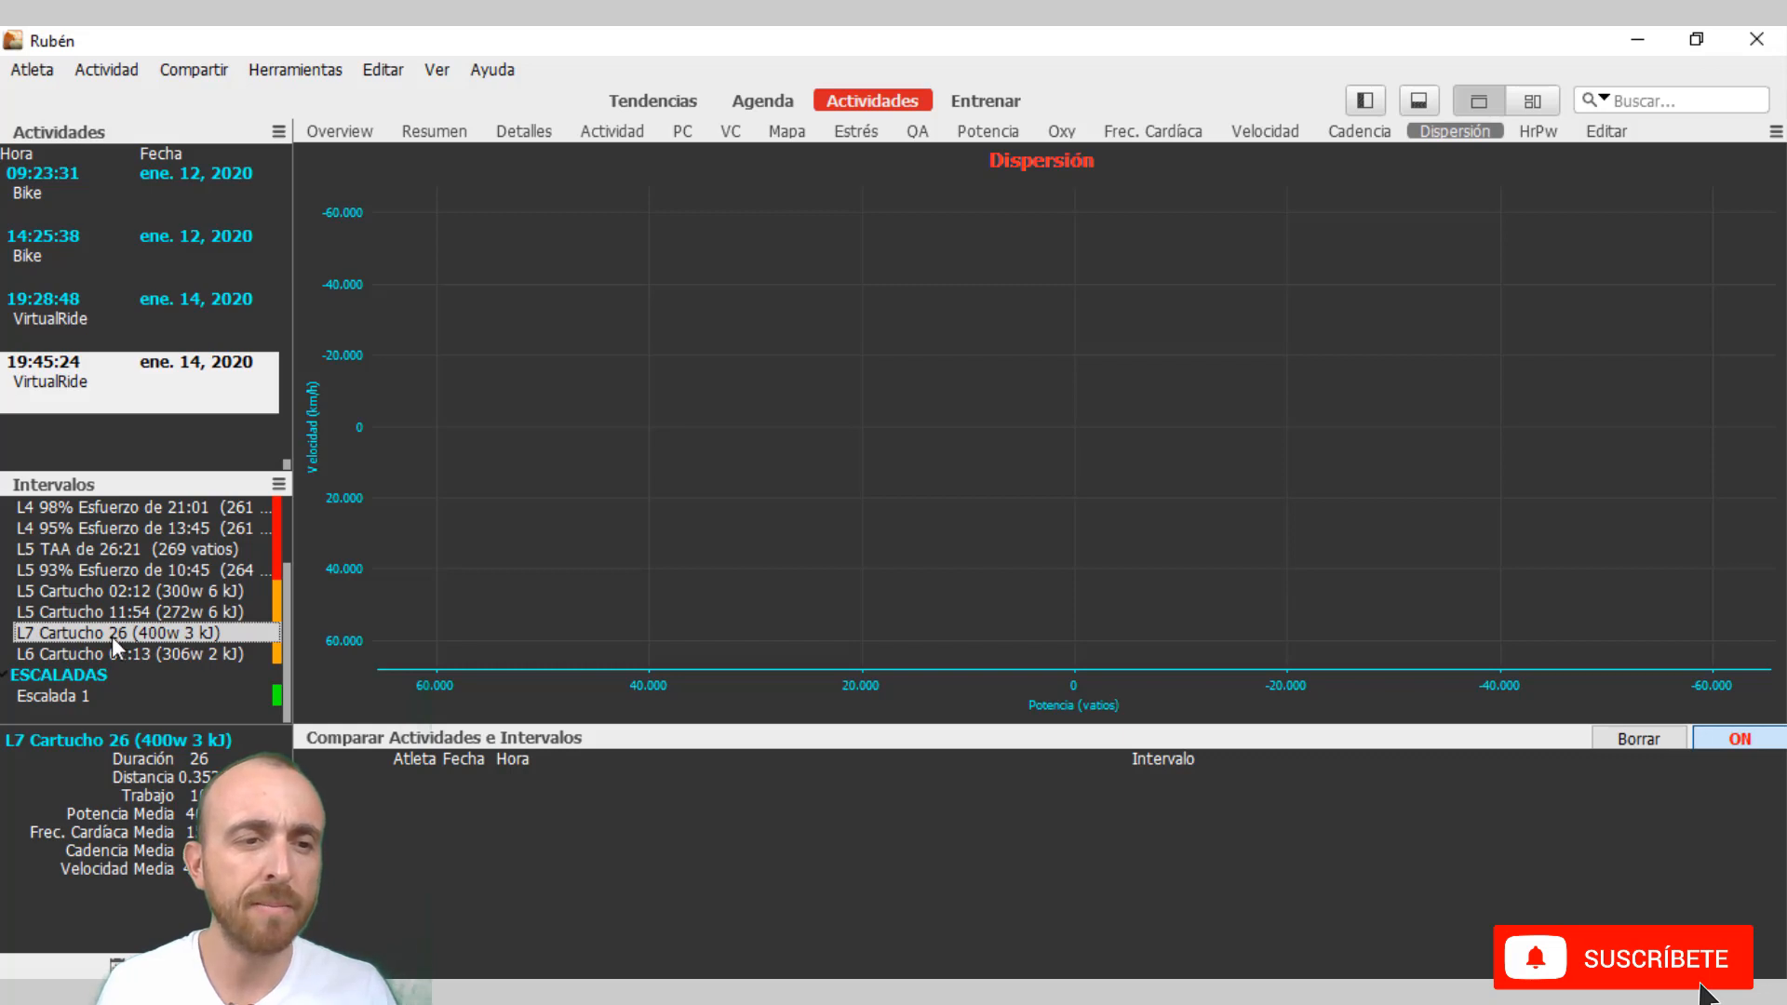
pyautogui.moveTo(111, 636); pyautogui.dragTo(452, 813)
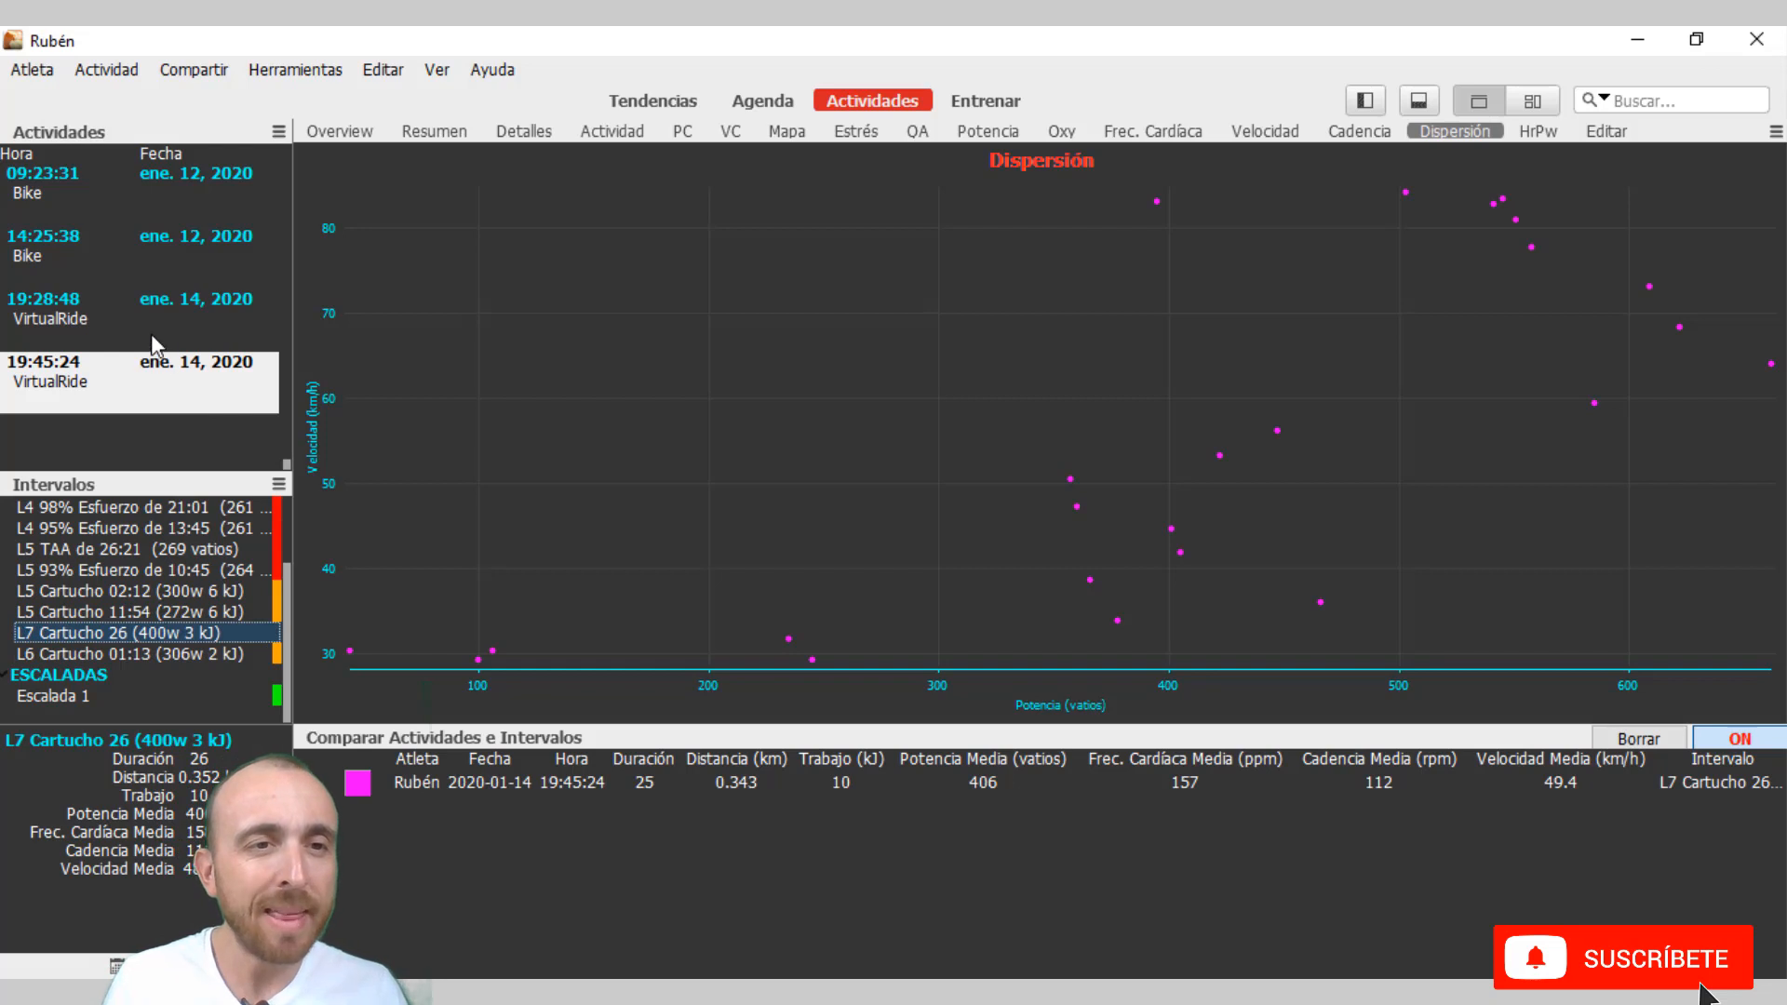
# Add the L7 Cartucho 23 (389w 2 kJ) interval from the 7 January 2020 ride, switching the comparison off and back on.
pyautogui.scroll(3, 151, 334)
pyautogui.click(167, 259)
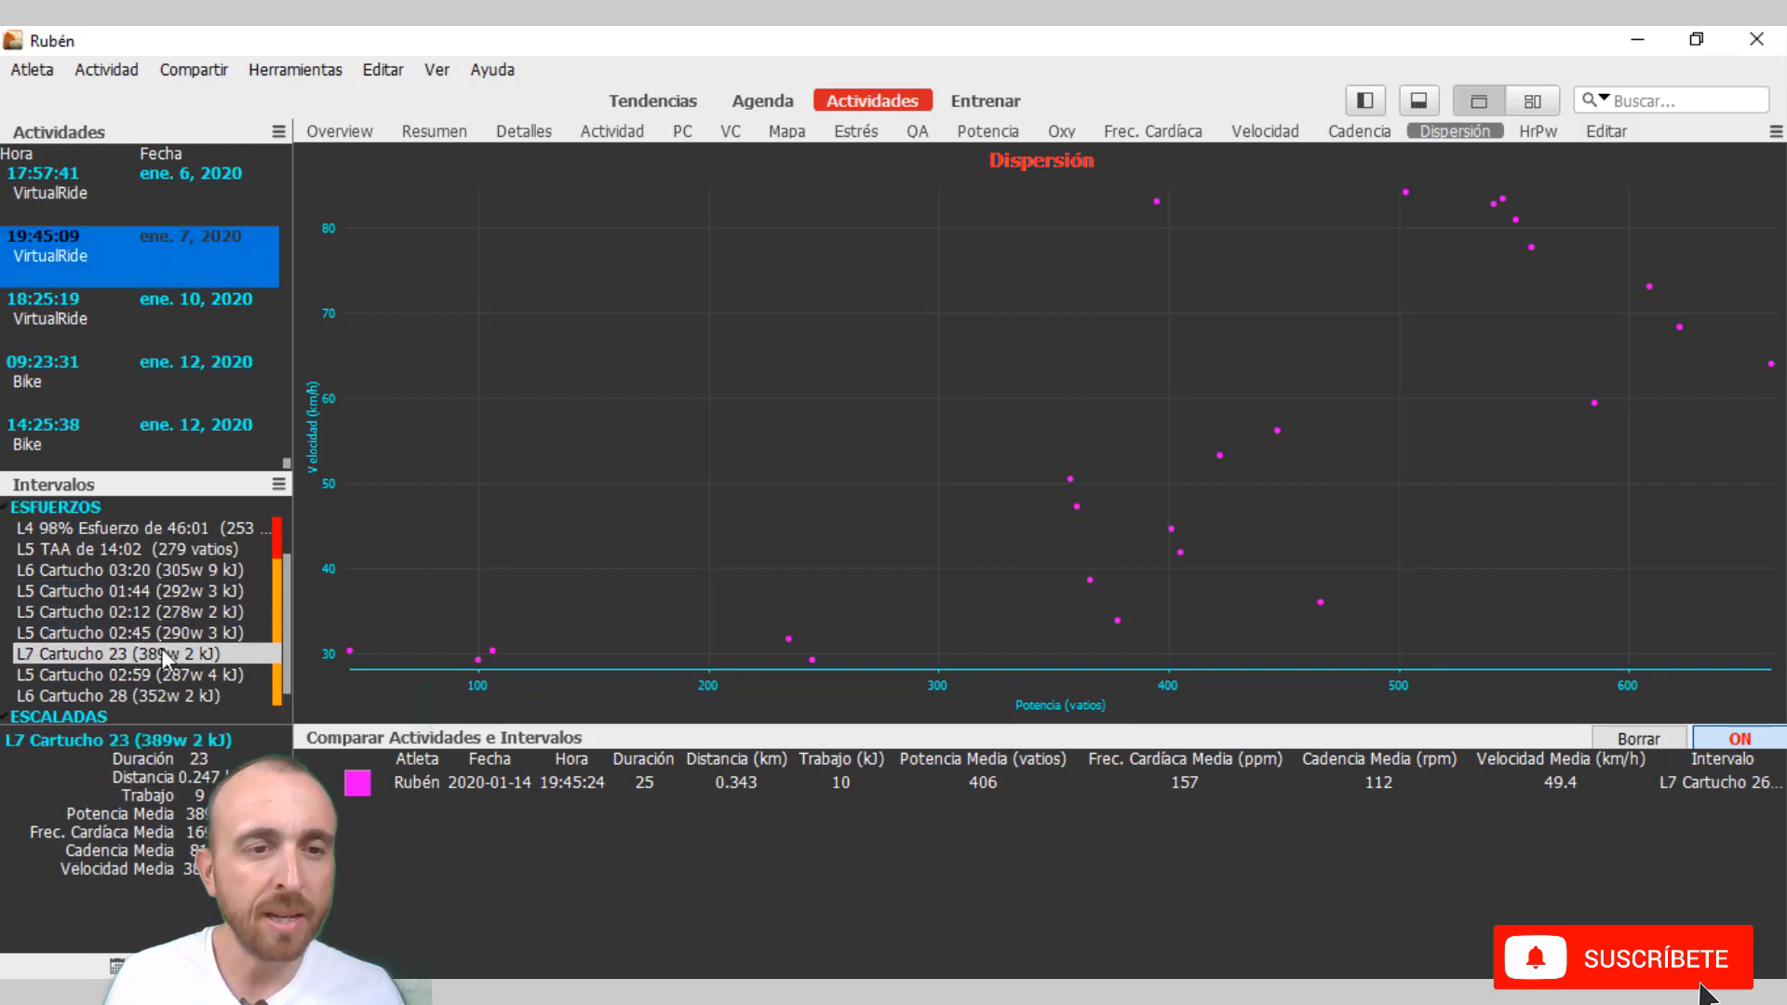
pyautogui.moveTo(163, 654); pyautogui.dragTo(426, 834)
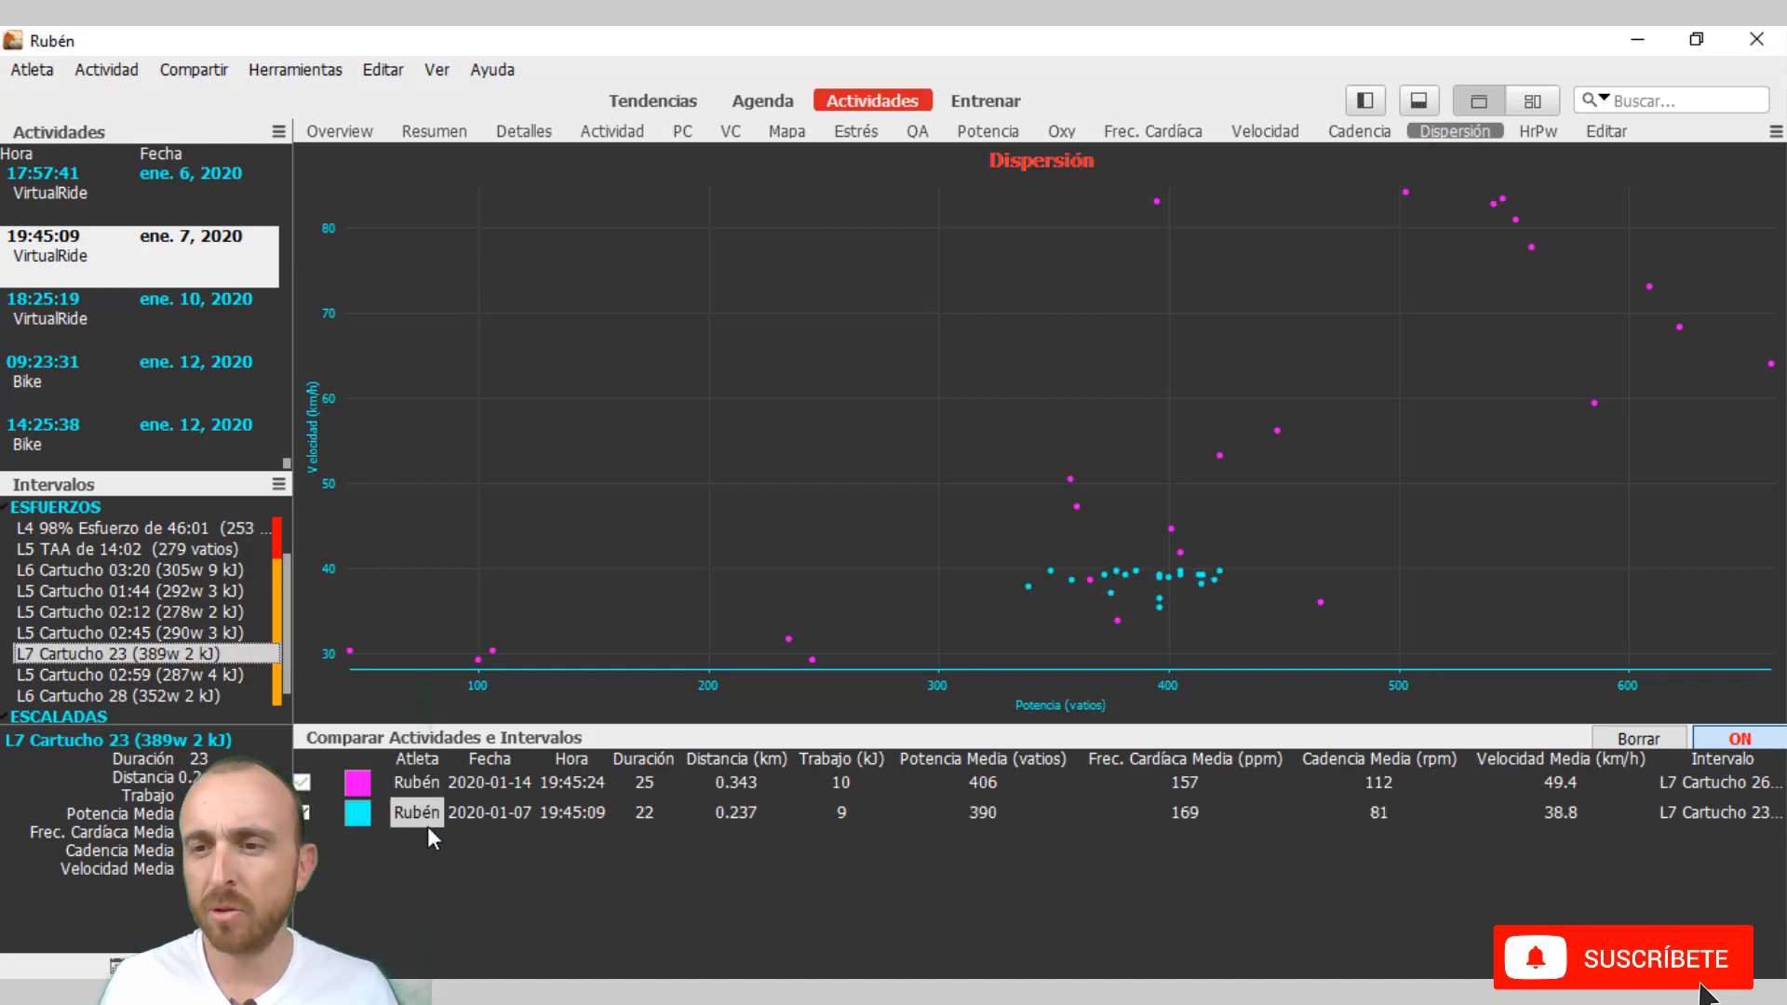
pyautogui.click(1755, 741)
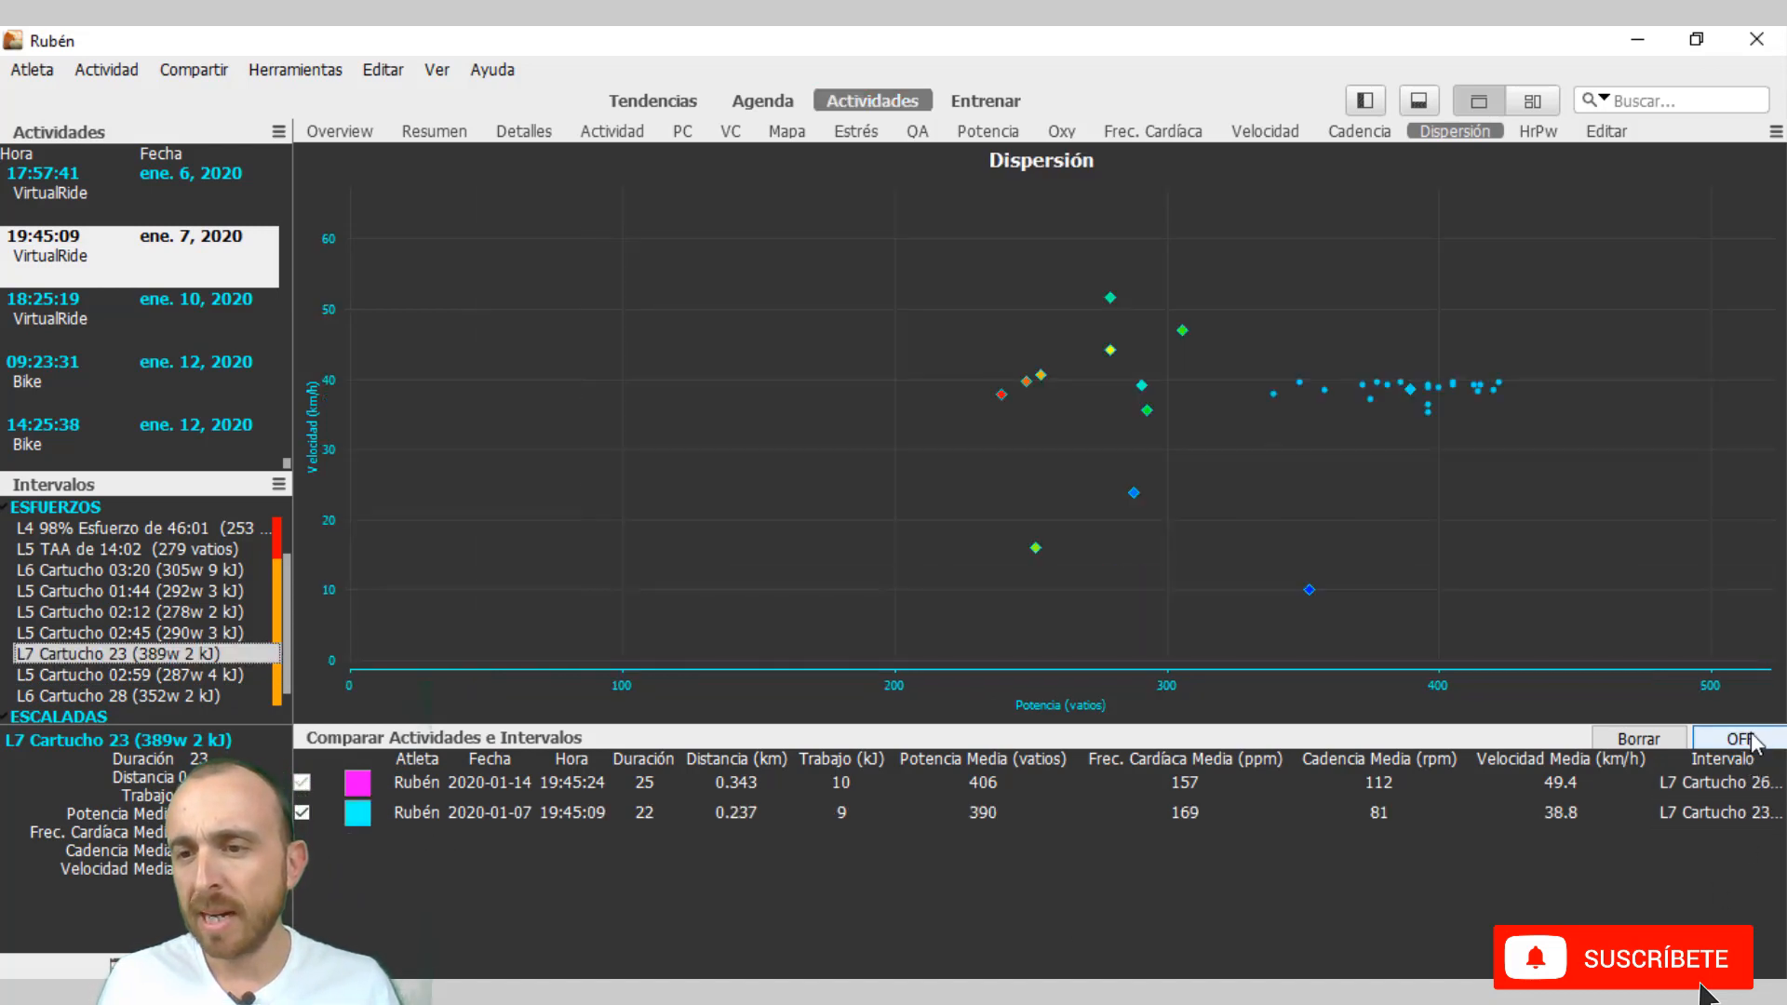
pyautogui.click(1754, 741)
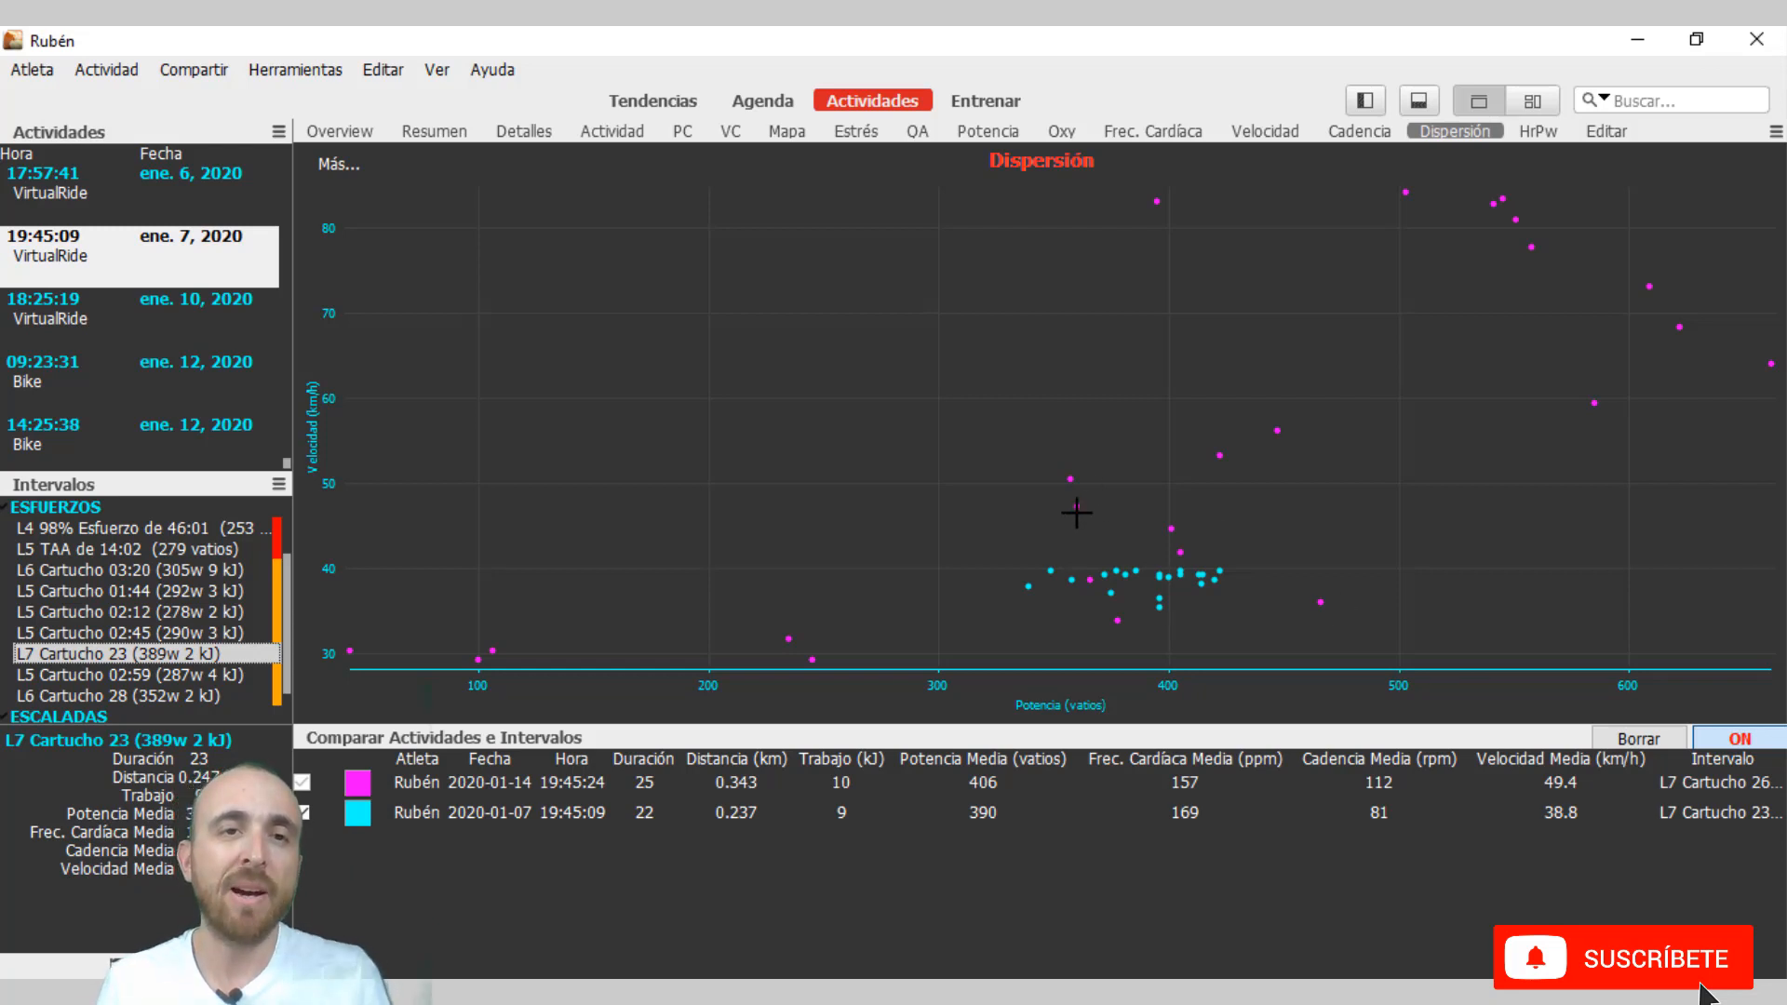
# Examine the Actividad and PC charts for the two compared L7 intervals.
pyautogui.click(616, 132)
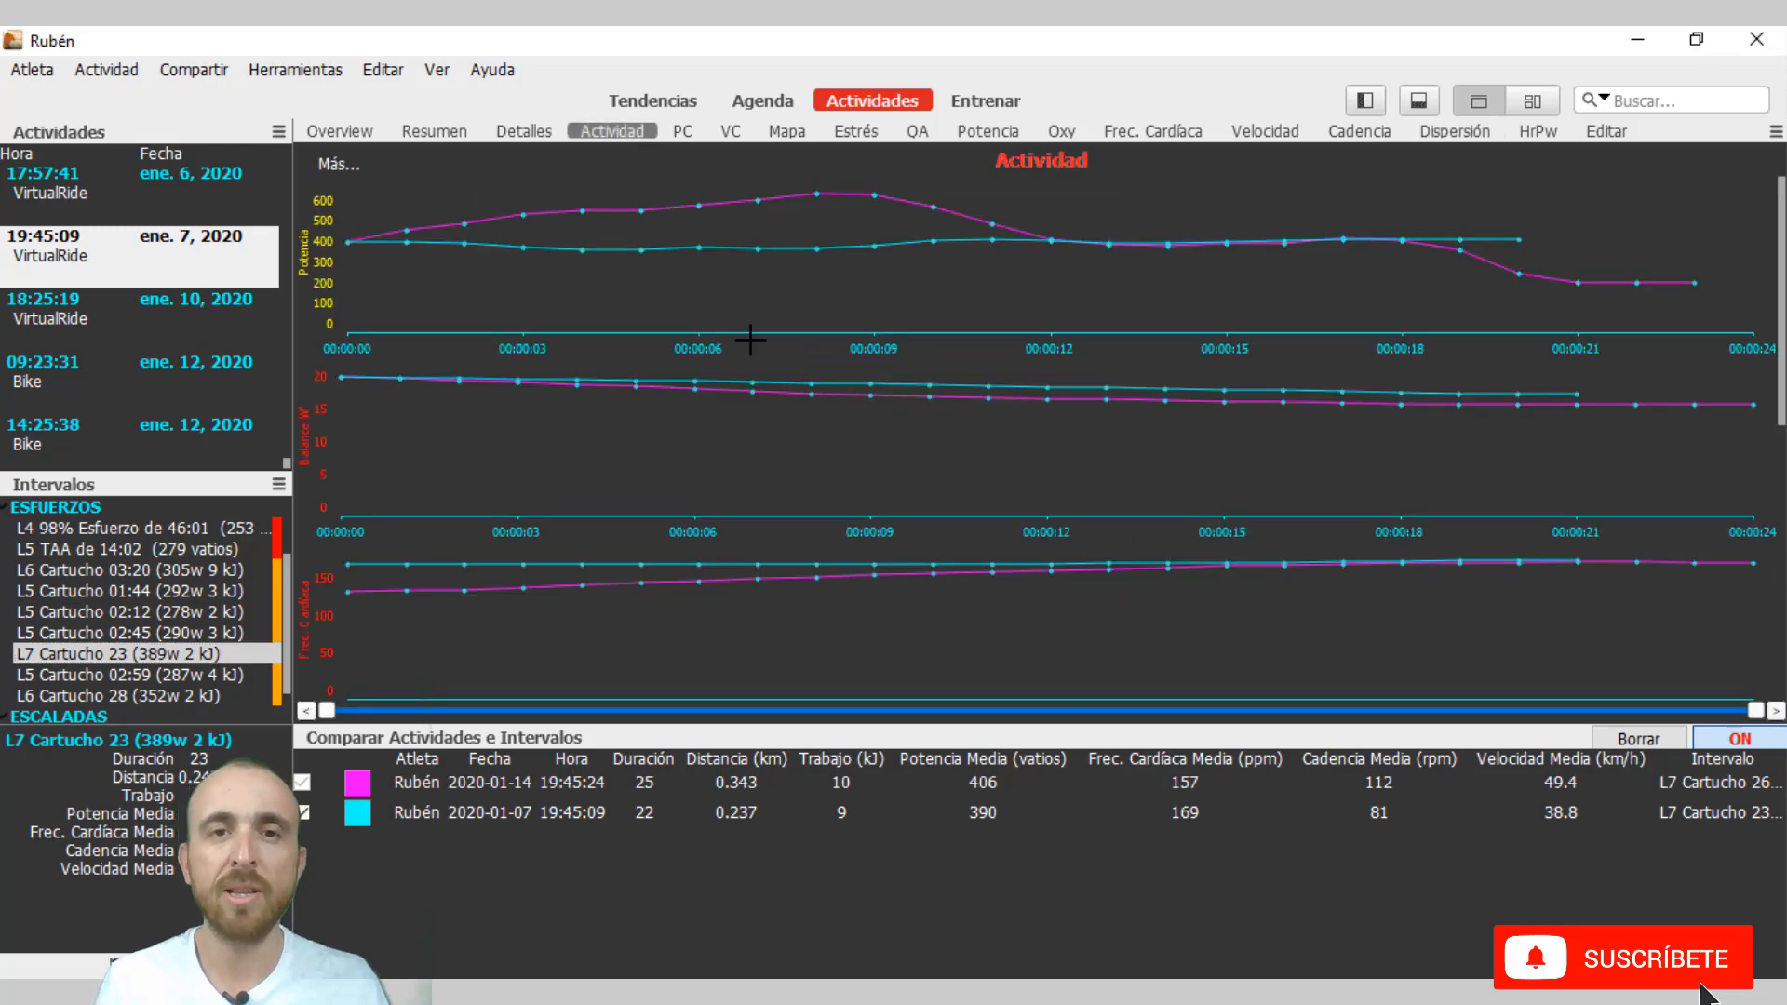
pyautogui.moveTo(566, 231)
pyautogui.click(680, 130)
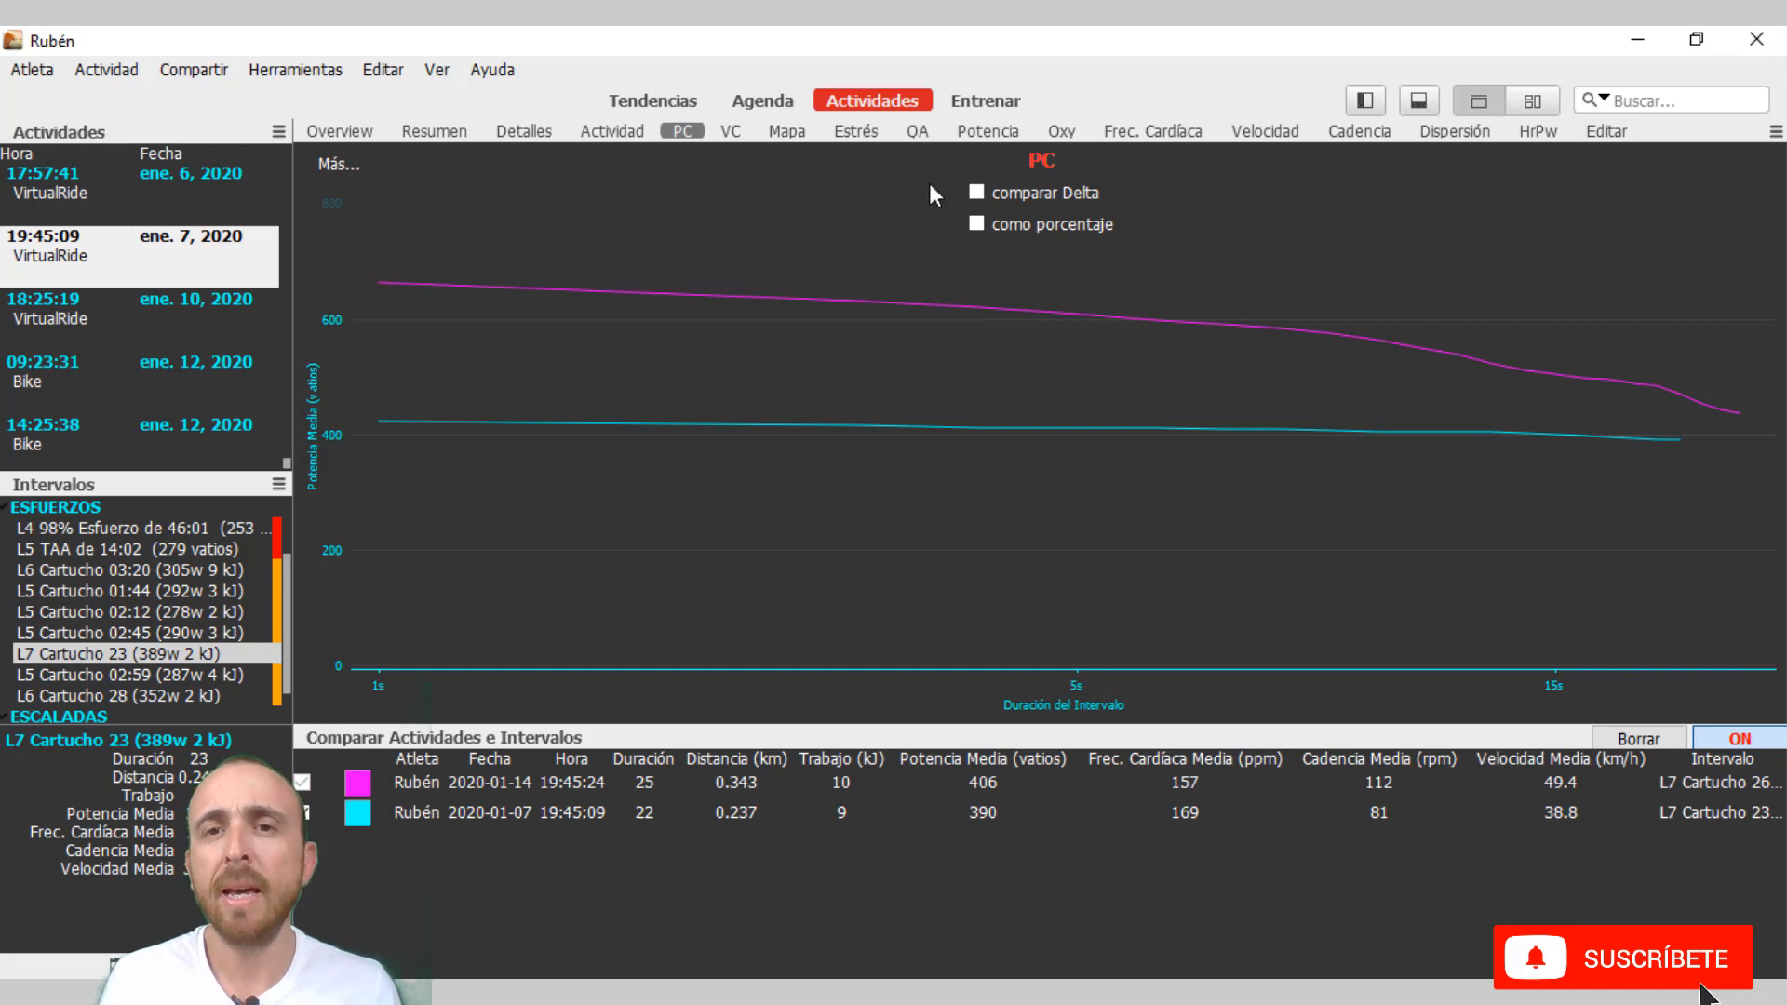
# Display the Potencia distribution and add the 7 January ride's L5 Cartucho 01:44 (292w 3 kJ) interval to the comparison.
pyautogui.click(987, 132)
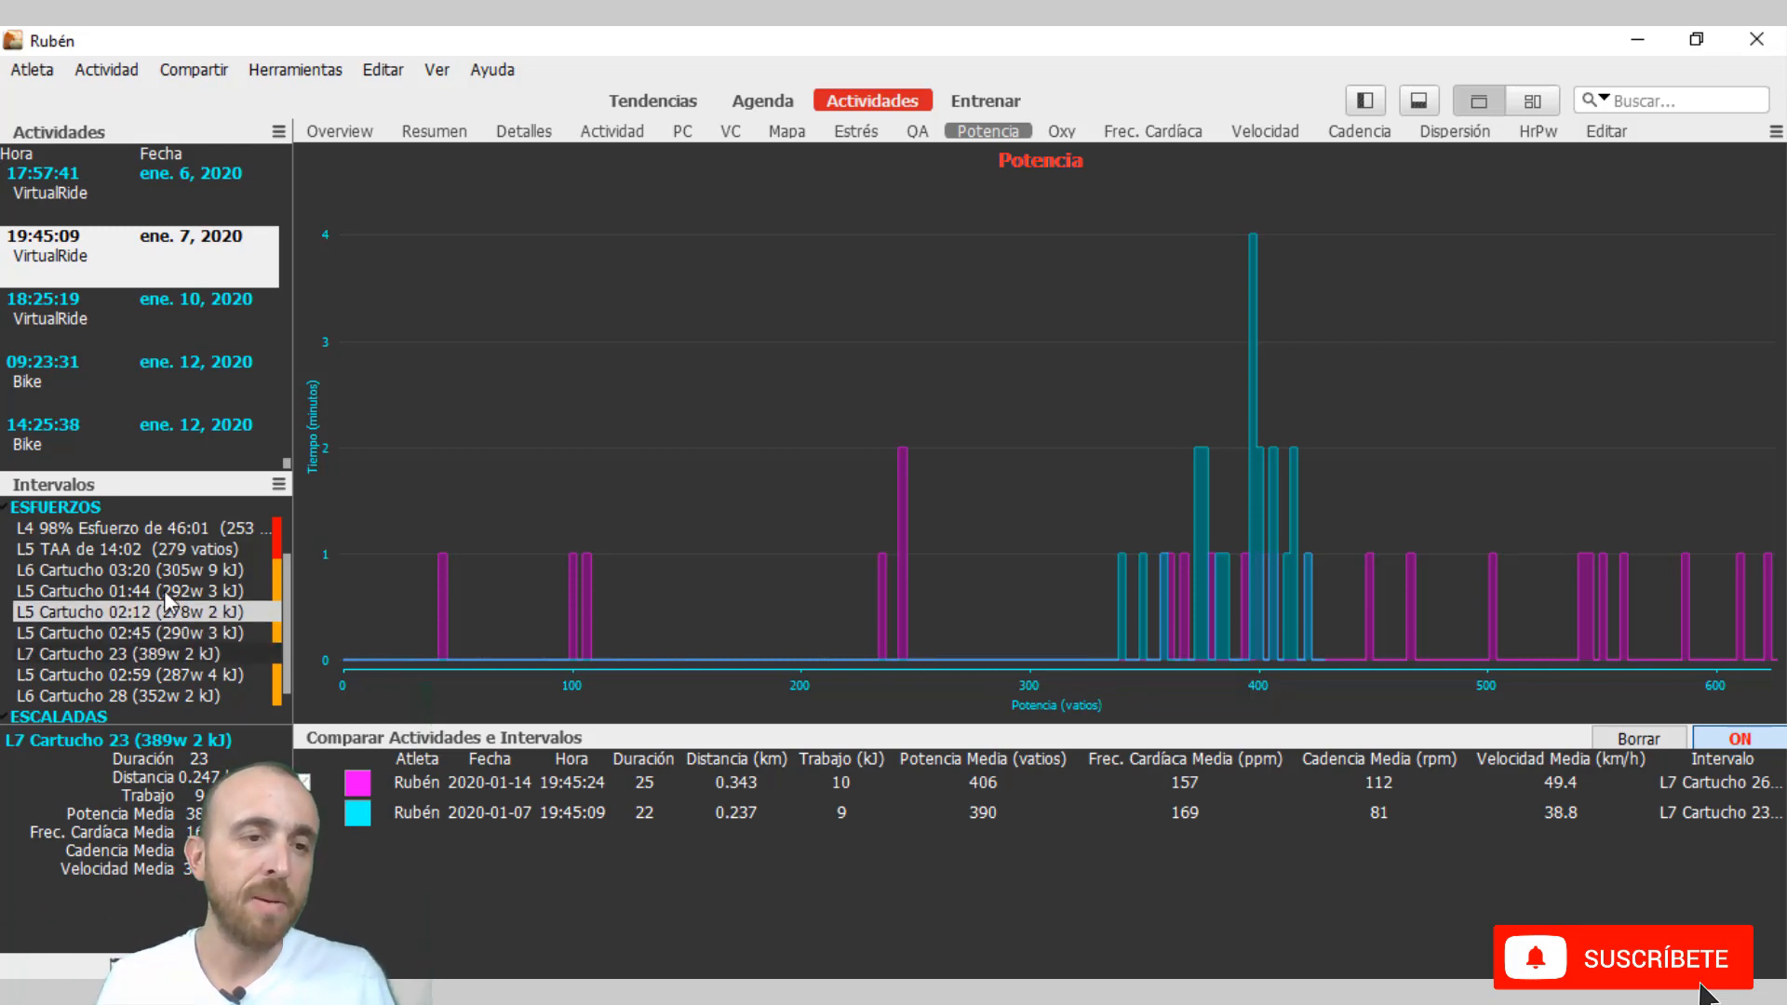
pyautogui.moveTo(159, 590); pyautogui.dragTo(507, 892)
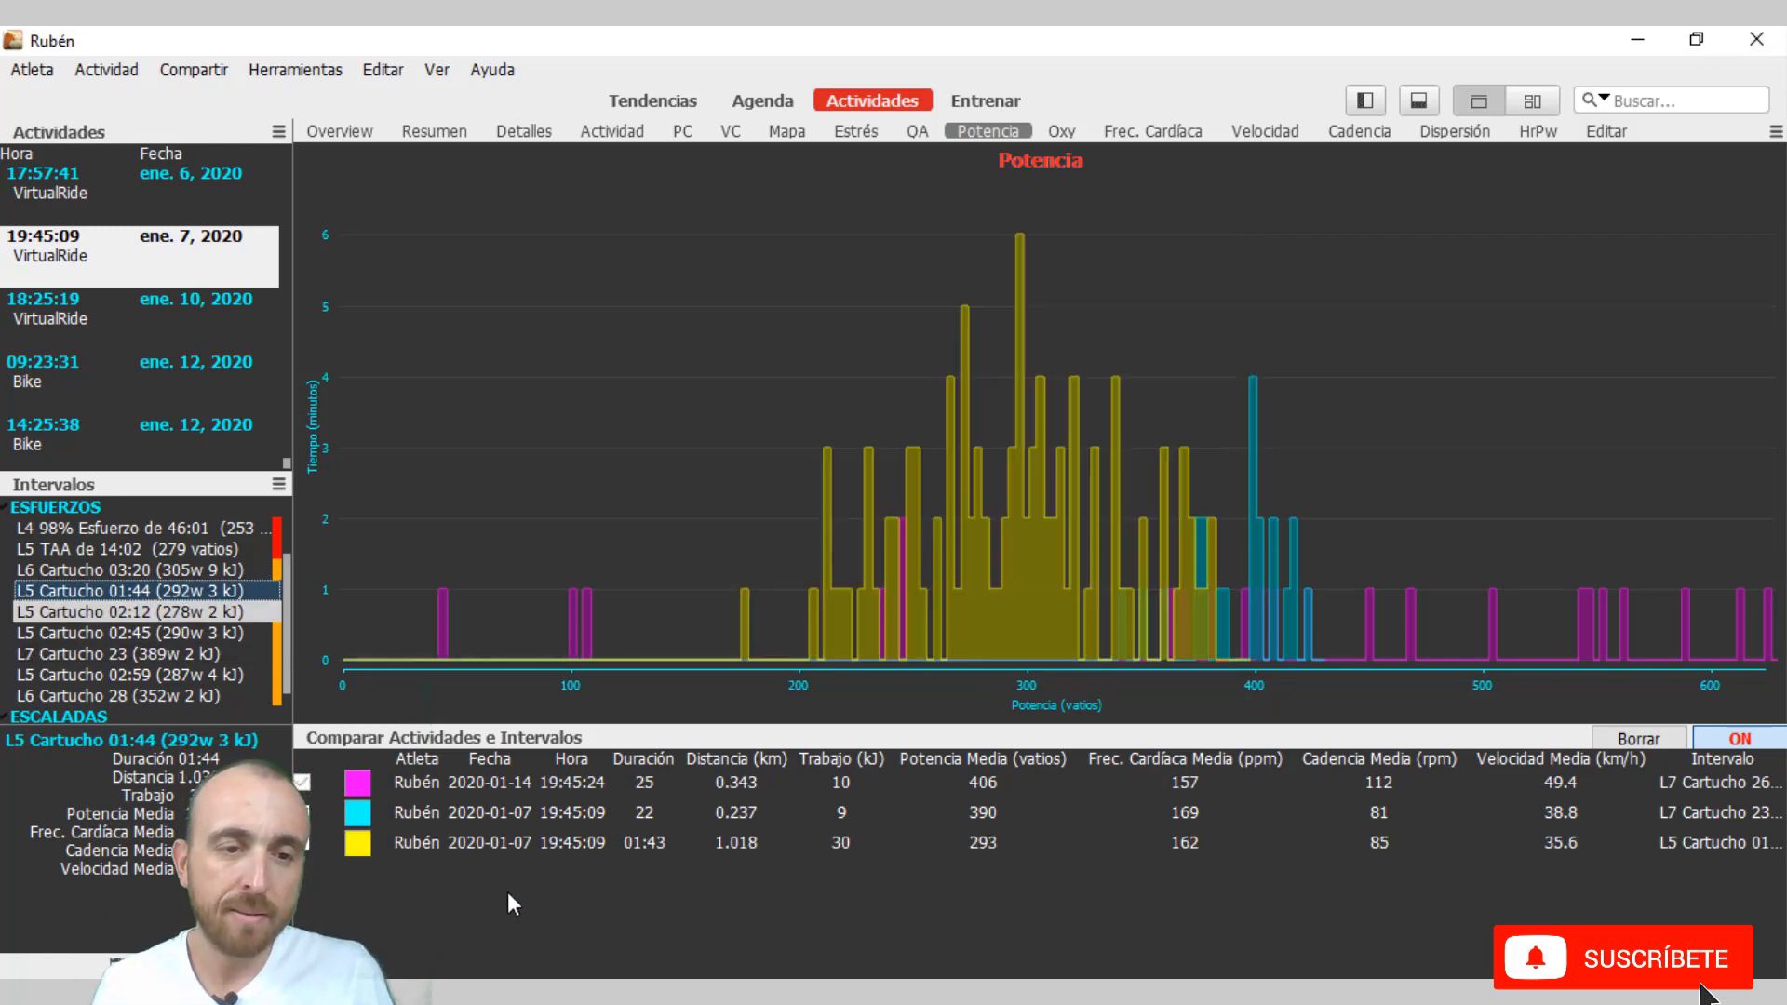